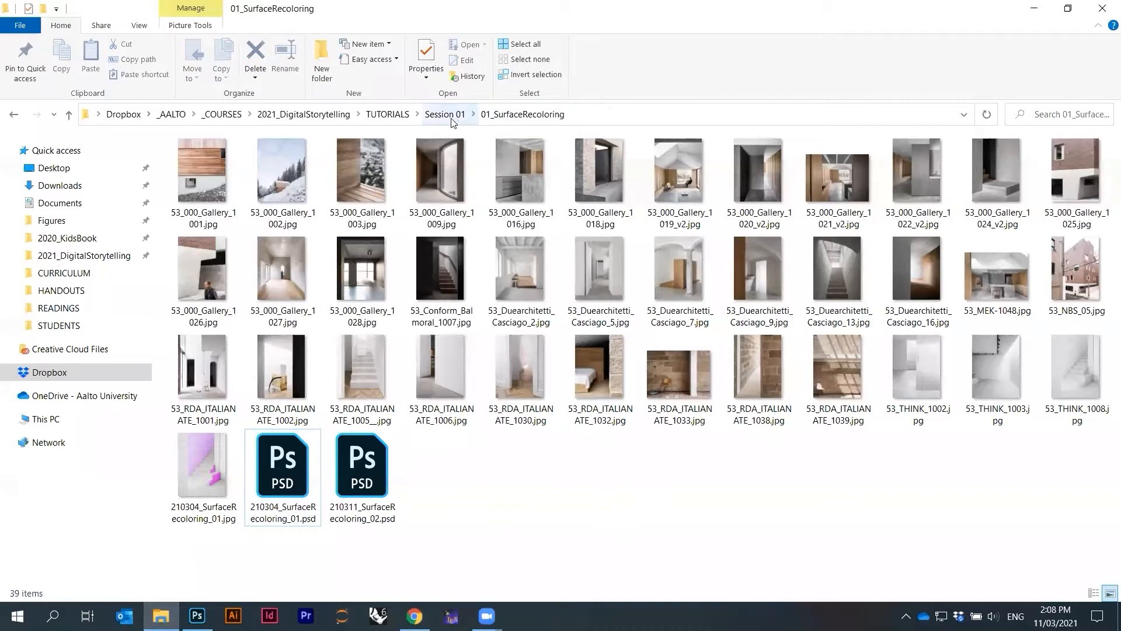
Navigate to the Session 02 > 02_SketchBookEditing folder and open 170901_PiskorecSketchBookScan.pdf
{"action": "left_click", "coordinate": [388, 114]}
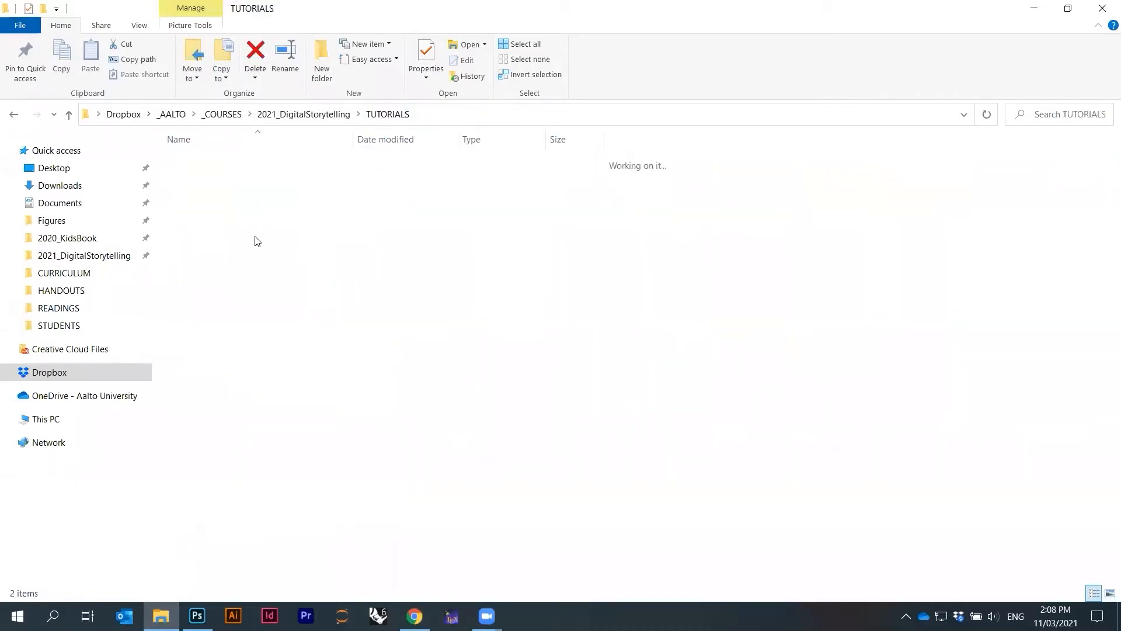
{"action": "double_click", "coordinate": [225, 178]}
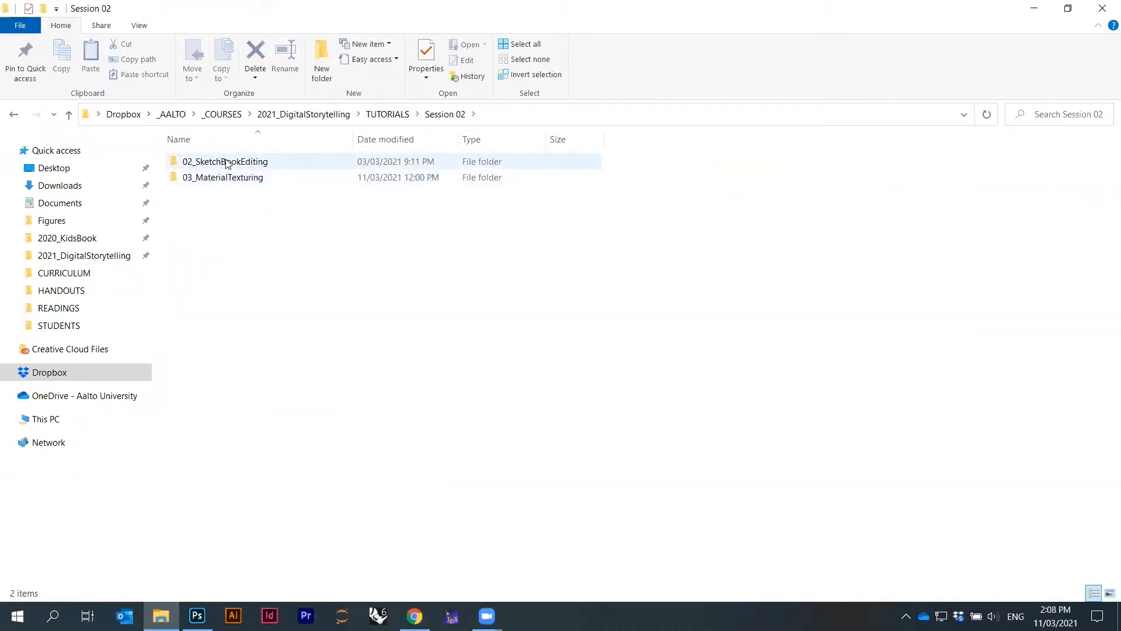
{"action": "double_click", "coordinate": [227, 164]}
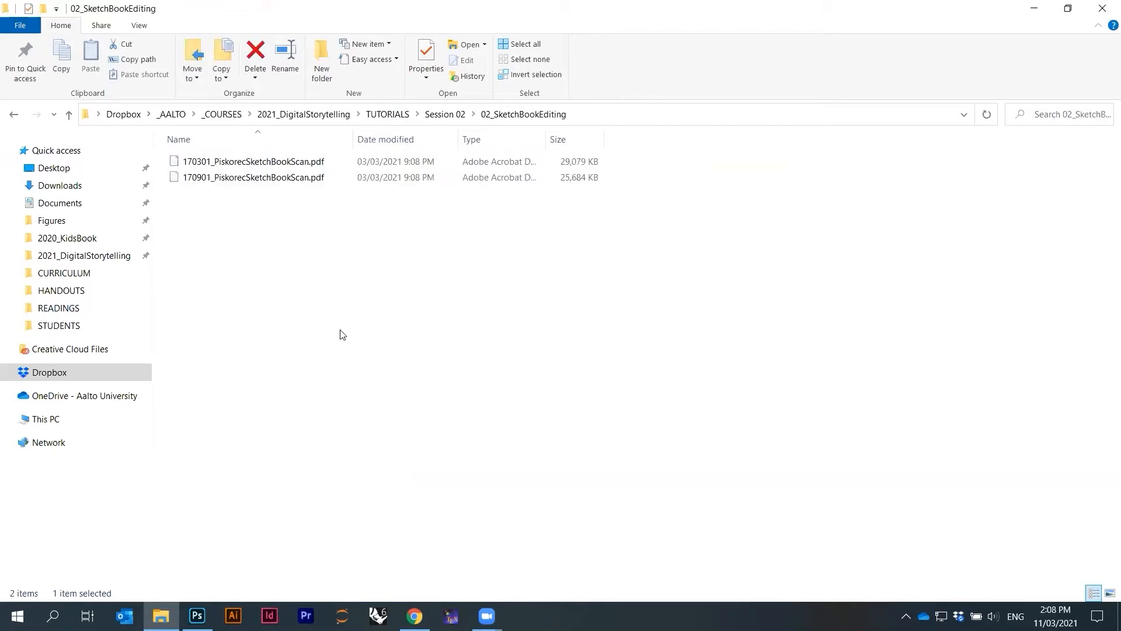
{"action": "left_click", "coordinate": [294, 168]}
{"action": "left_click", "coordinate": [286, 221]}
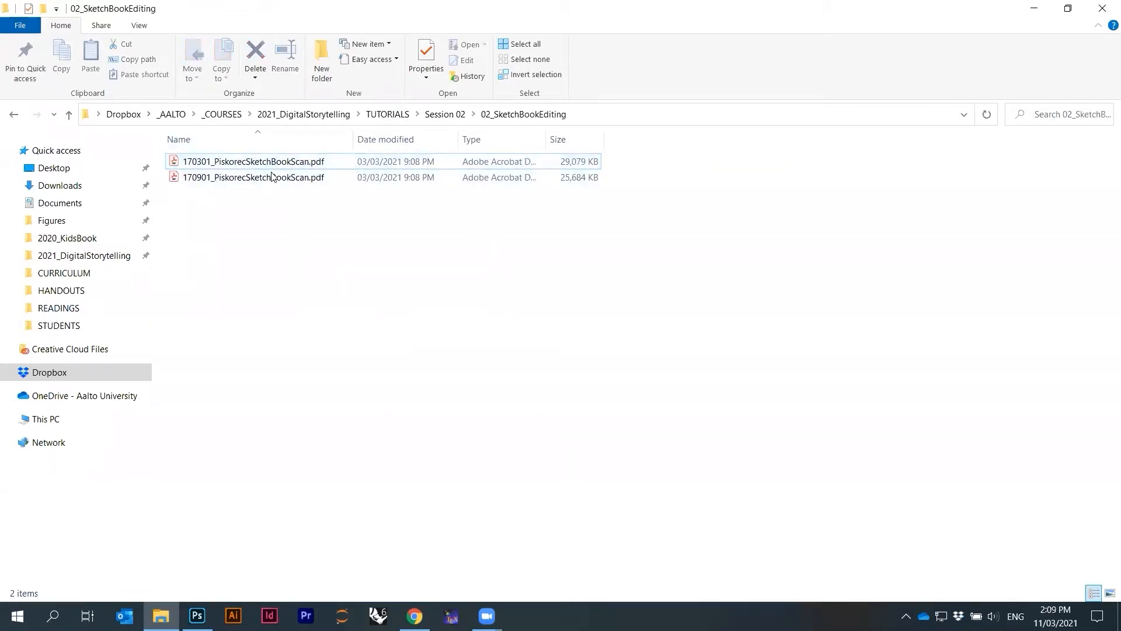
{"action": "left_click", "coordinate": [275, 179]}
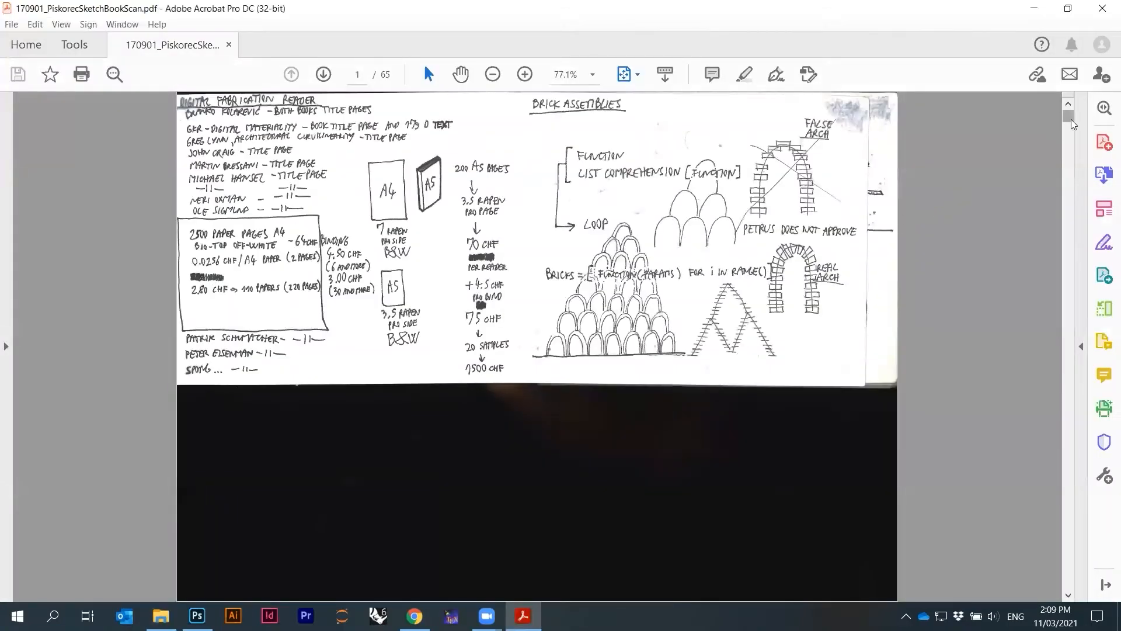
Page through the sketchbook scan PDF, zooming in on one spread to inspect it
{"action": "scroll", "coordinate": [894, 259], "scroll_direction": "down", "scroll_amount": 4}
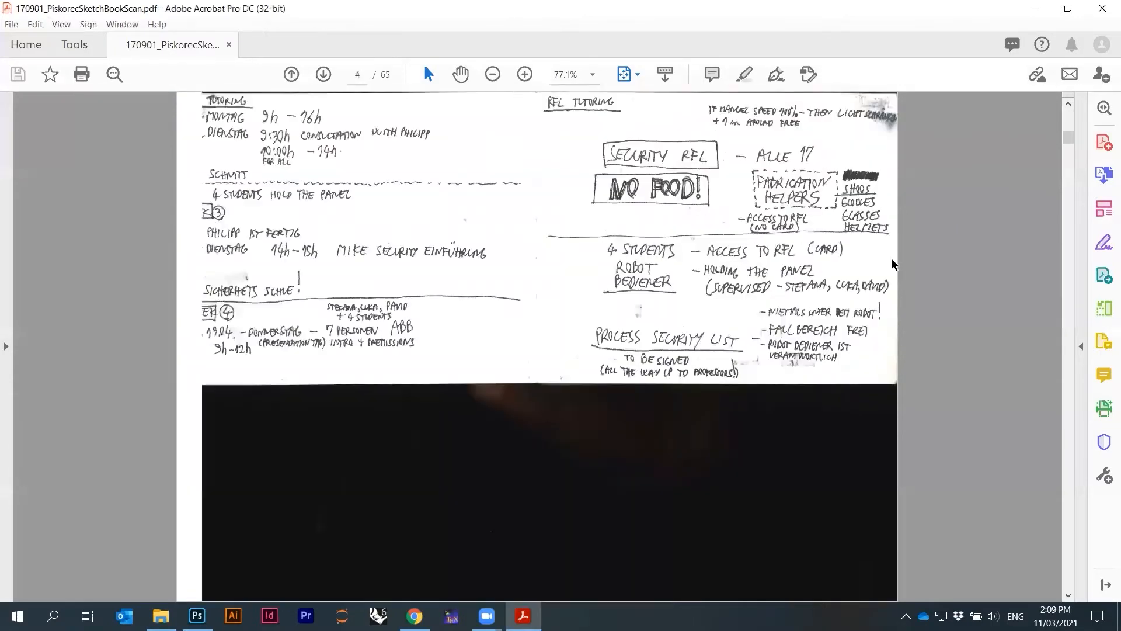
{"action": "scroll", "coordinate": [890, 258], "scroll_direction": "down", "scroll_amount": 4}
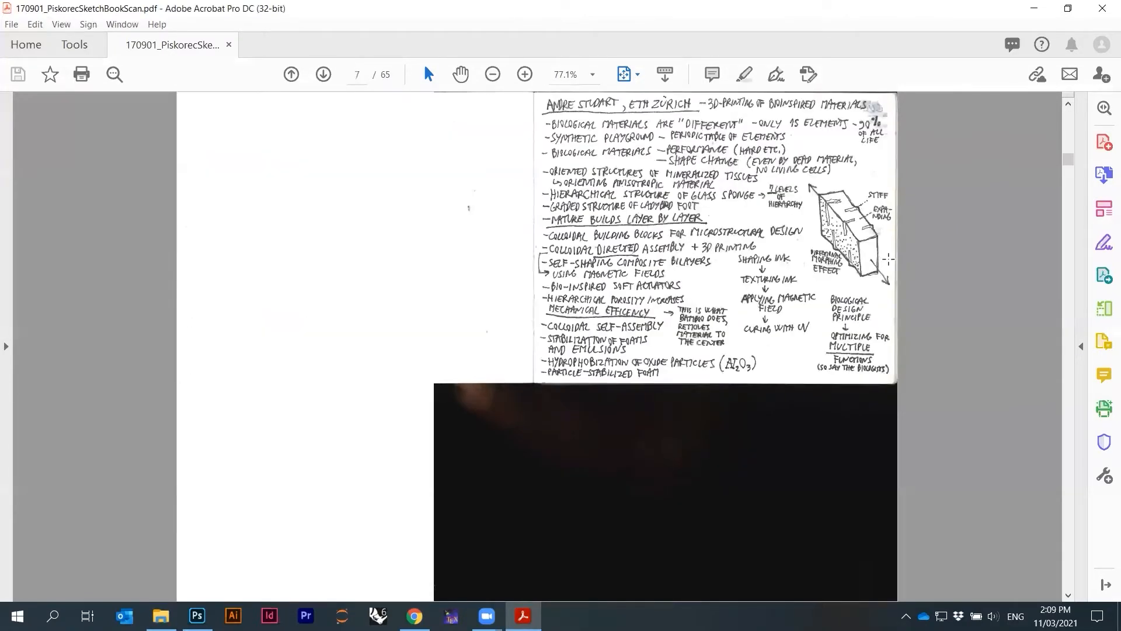
{"action": "scroll", "coordinate": [888, 260], "scroll_direction": "down", "scroll_amount": 3}
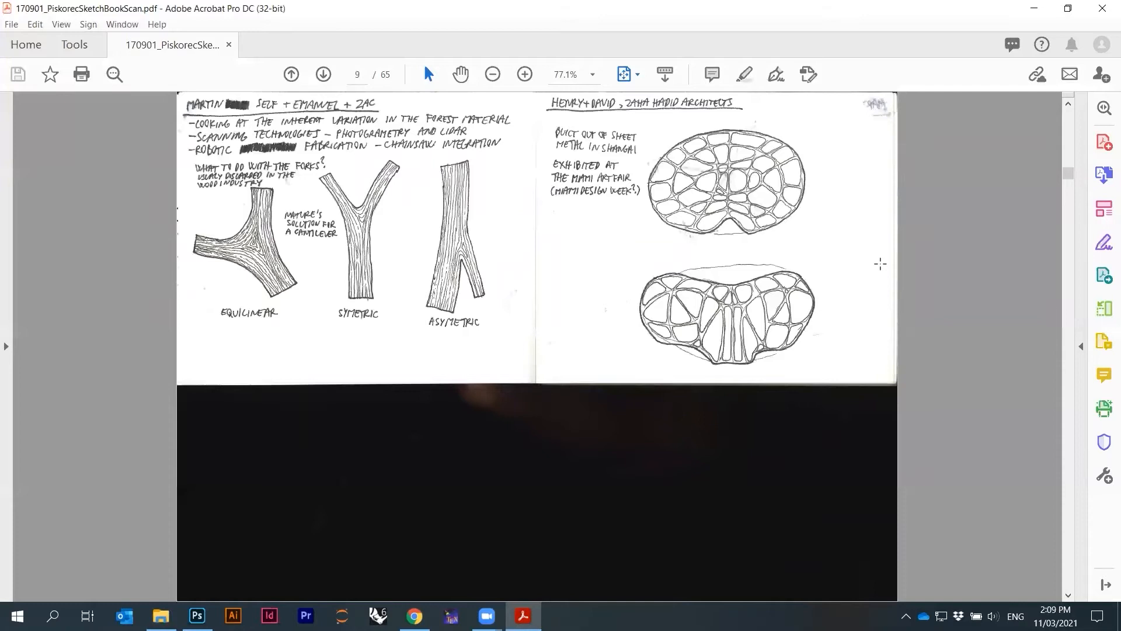
{"action": "scroll", "coordinate": [878, 266], "scroll_direction": "down", "scroll_amount": 3}
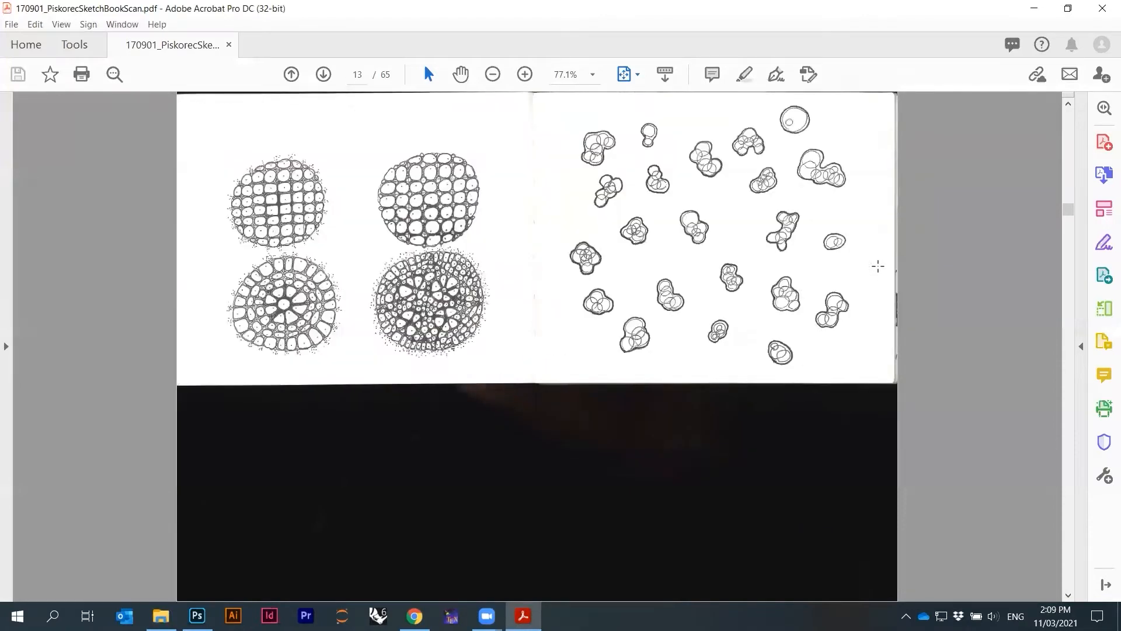
{"action": "scroll", "coordinate": [877, 266], "scroll_direction": "down", "scroll_amount": 3}
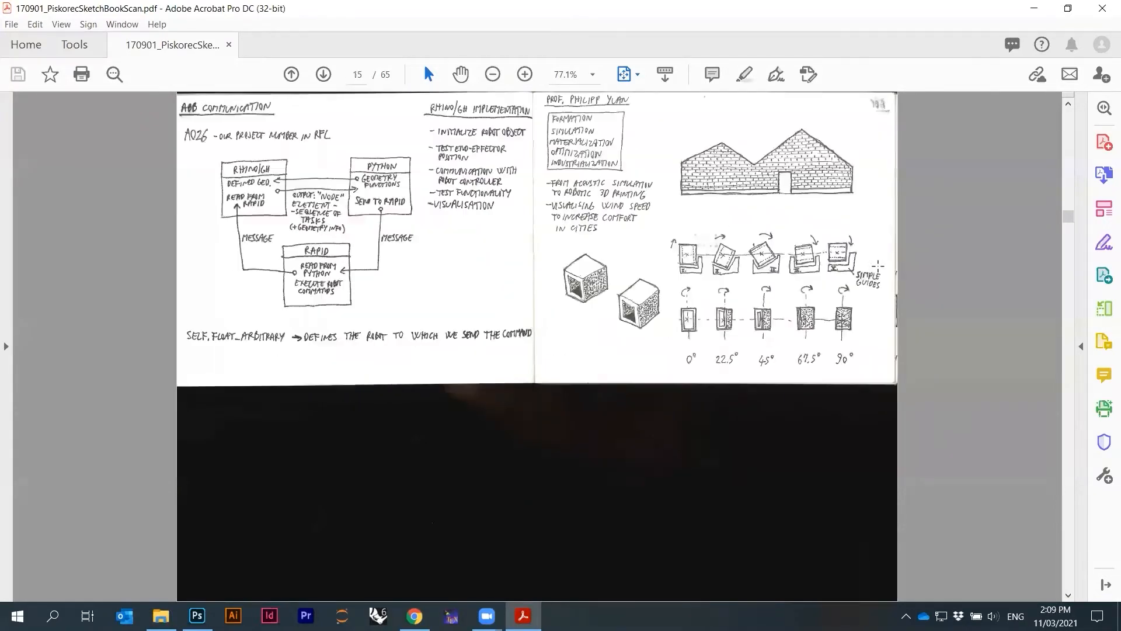
{"action": "scroll", "coordinate": [877, 266], "scroll_direction": "down", "scroll_amount": 4}
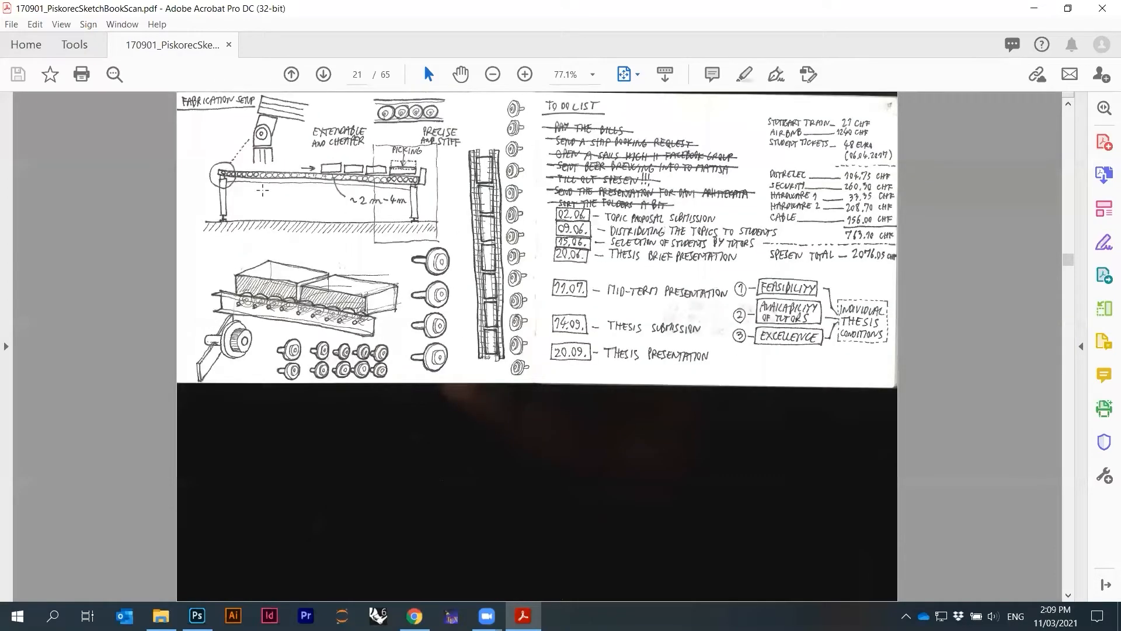
{"action": "left_click", "coordinate": [519, 78]}
{"action": "left_click", "coordinate": [524, 75]}
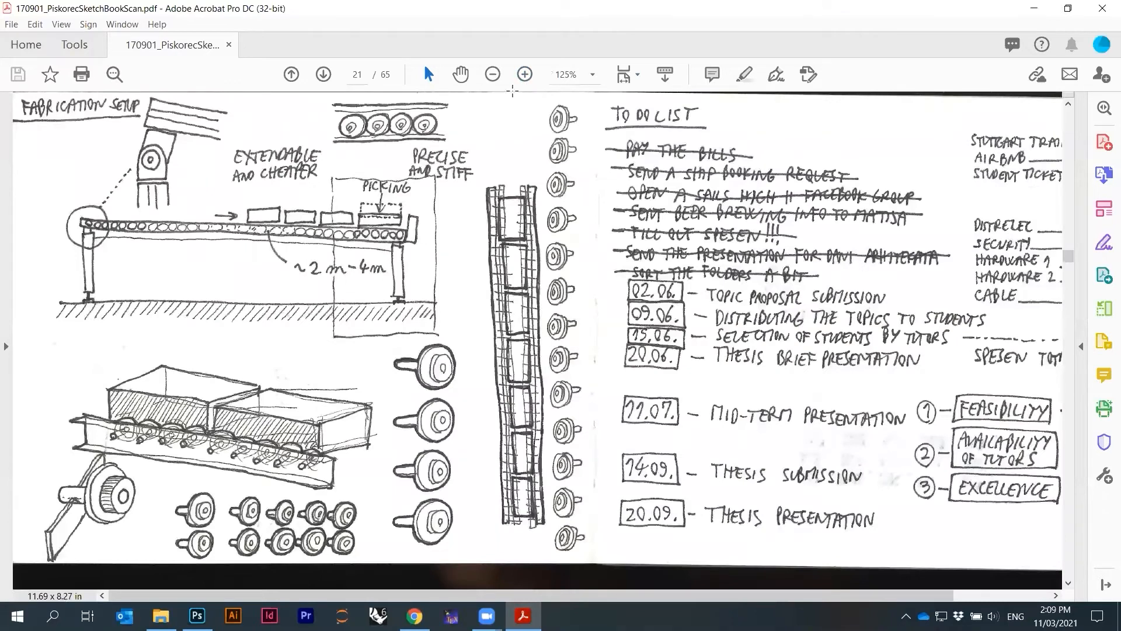
{"action": "left_click", "coordinate": [493, 75]}
{"action": "left_click", "coordinate": [492, 74]}
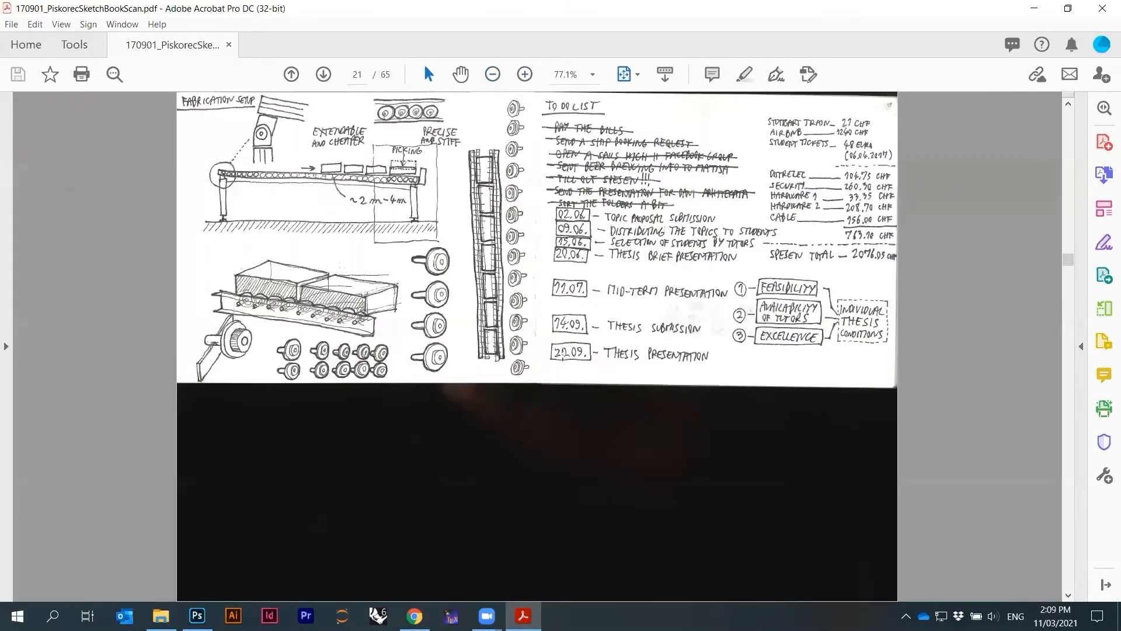
Continue browsing the remaining sketchbook pages and close the PDF viewer
{"action": "scroll", "coordinate": [562, 354], "scroll_direction": "down", "scroll_amount": 2}
{"action": "scroll", "coordinate": [562, 354], "scroll_direction": "down", "scroll_amount": 3}
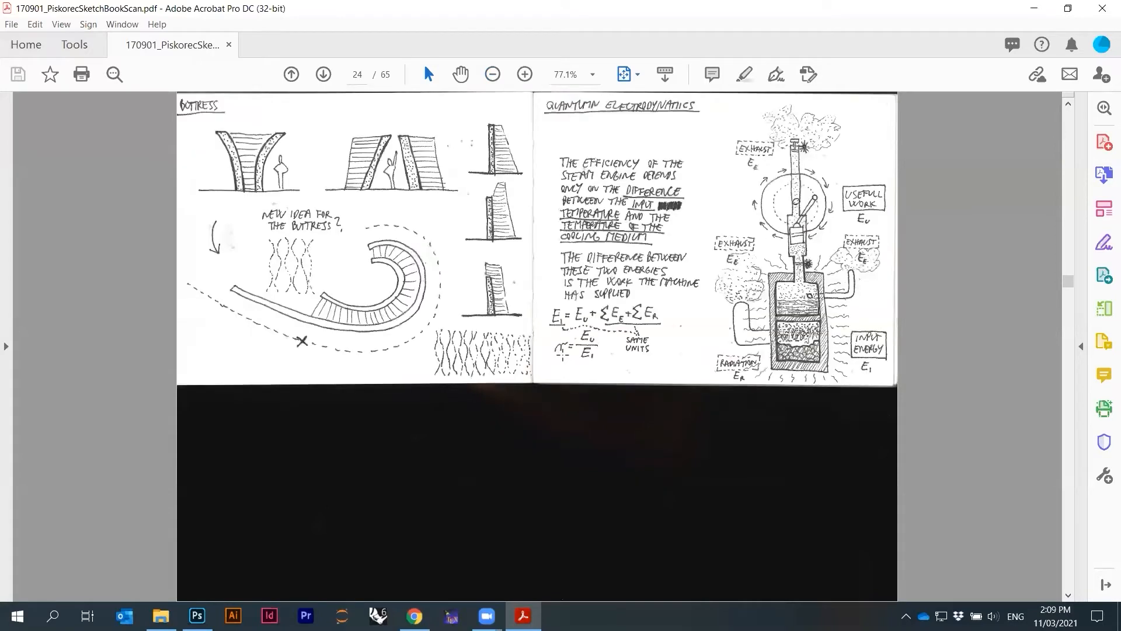
{"action": "scroll", "coordinate": [562, 354], "scroll_direction": "down", "scroll_amount": 3}
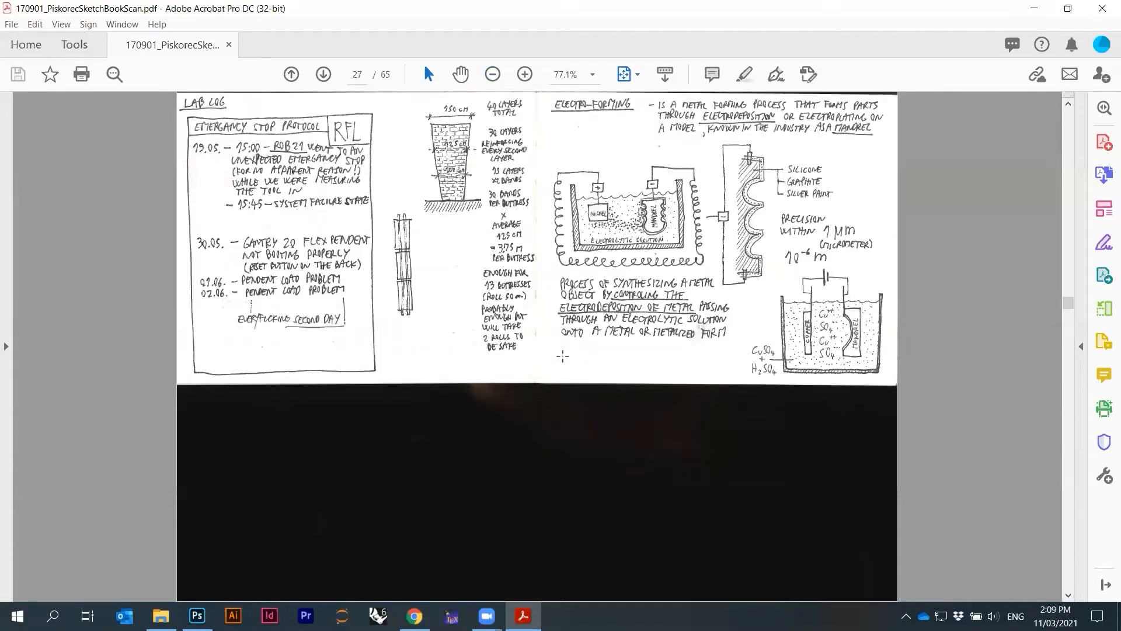
{"action": "scroll", "coordinate": [562, 356], "scroll_direction": "down", "scroll_amount": 1}
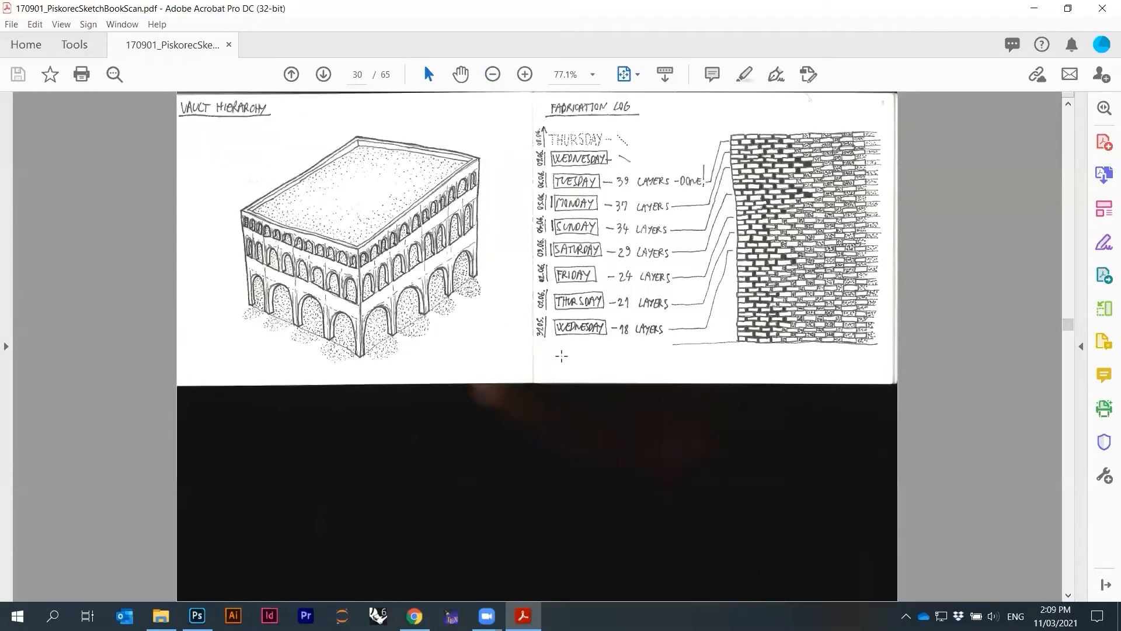
{"action": "scroll", "coordinate": [555, 358], "scroll_direction": "down", "scroll_amount": 4}
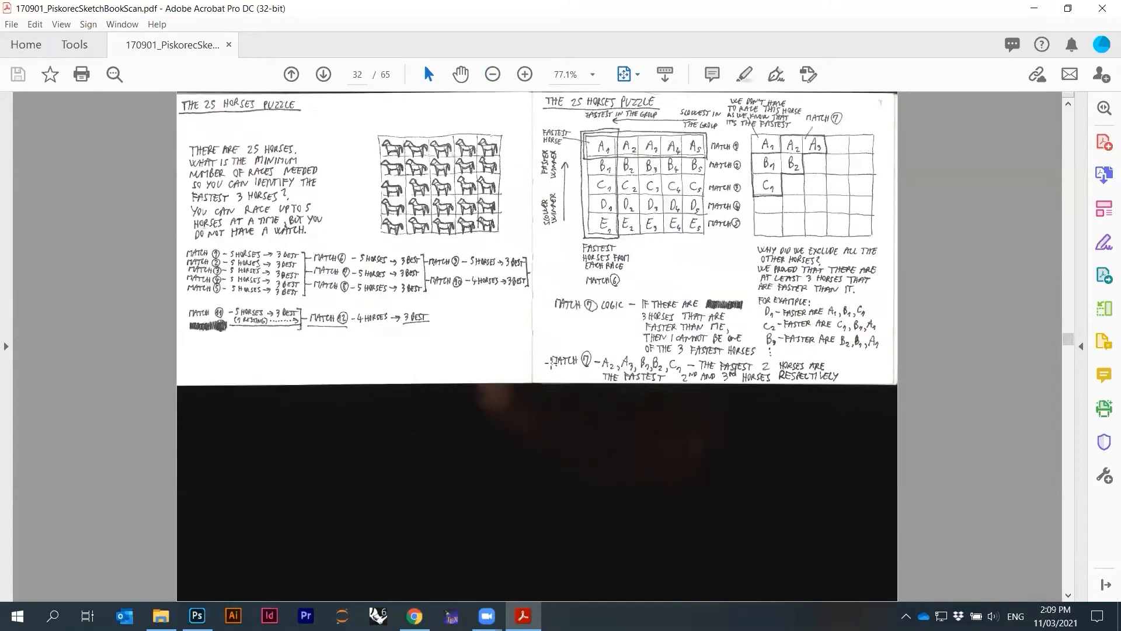
{"action": "scroll", "coordinate": [550, 363], "scroll_direction": "down", "scroll_amount": 1}
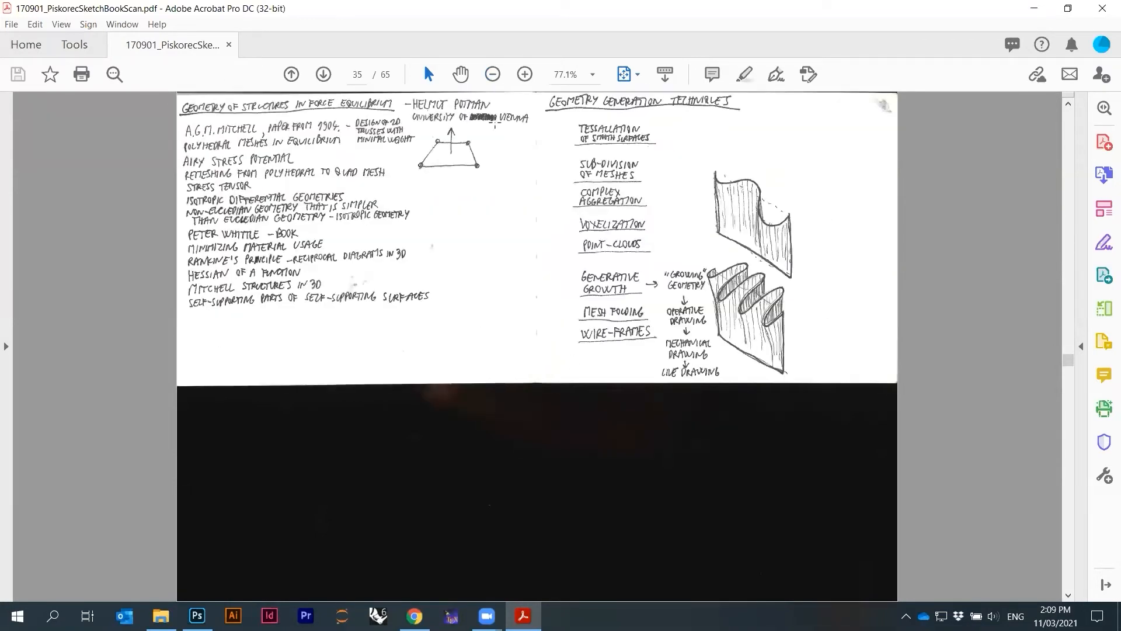
{"action": "left_click", "coordinate": [1102, 8]}
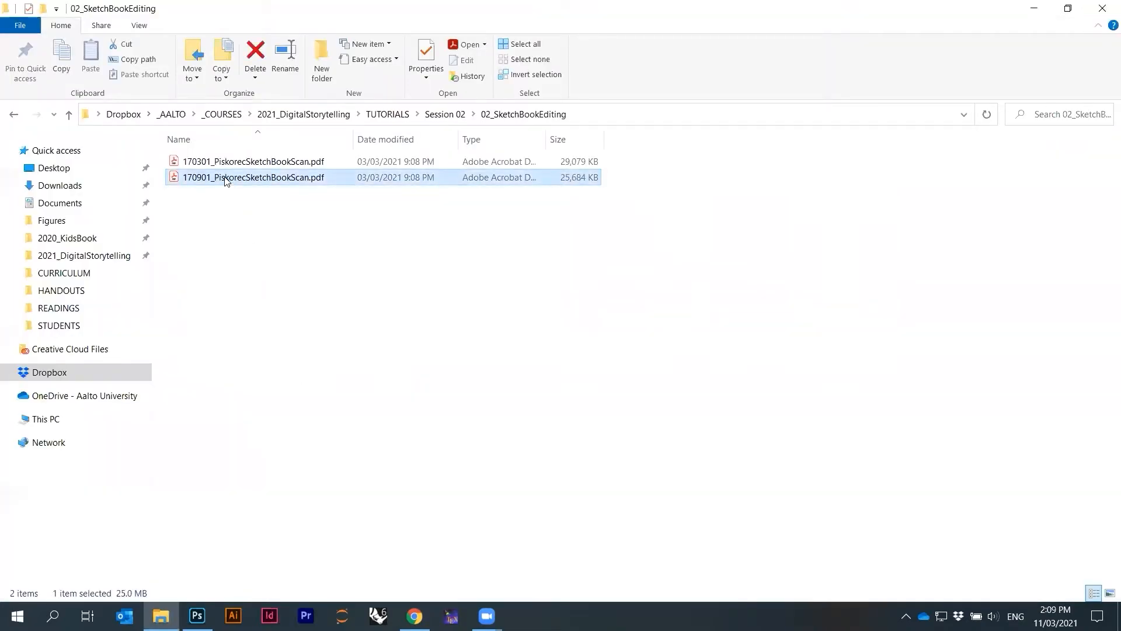
Import page 30 of 170901_PiskorecSketchBookScan.pdf into Photoshop, cropped to the Crop Box
{"action": "left_click_drag", "start_coordinate": [224, 180], "coordinate": [425, 182]}
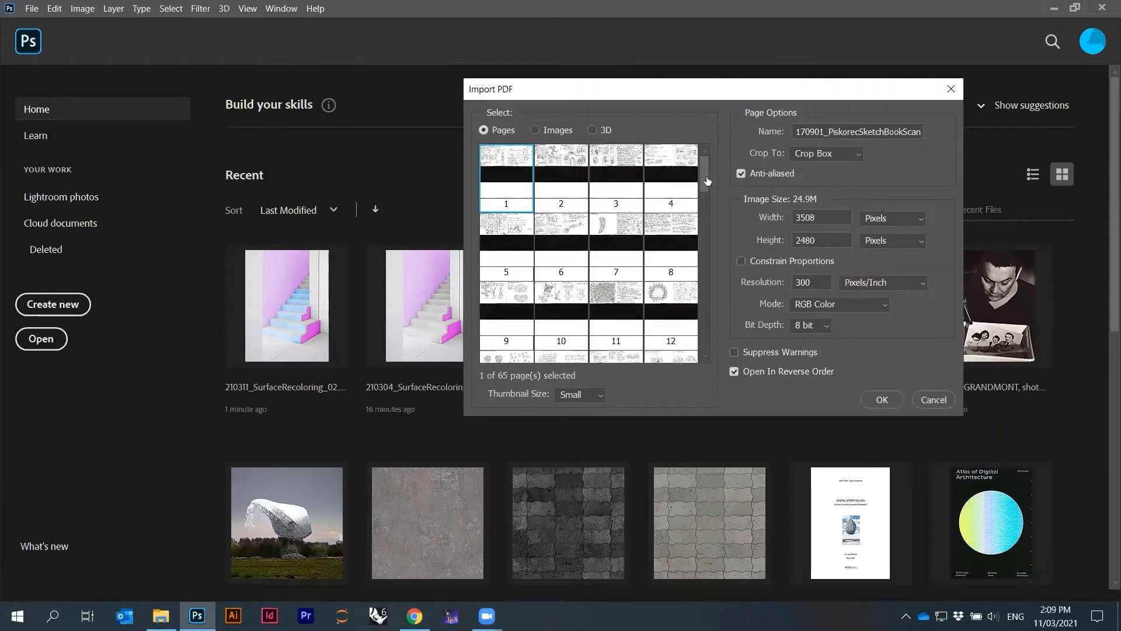
{"action": "left_click_drag", "start_coordinate": [707, 180], "coordinate": [711, 248]}
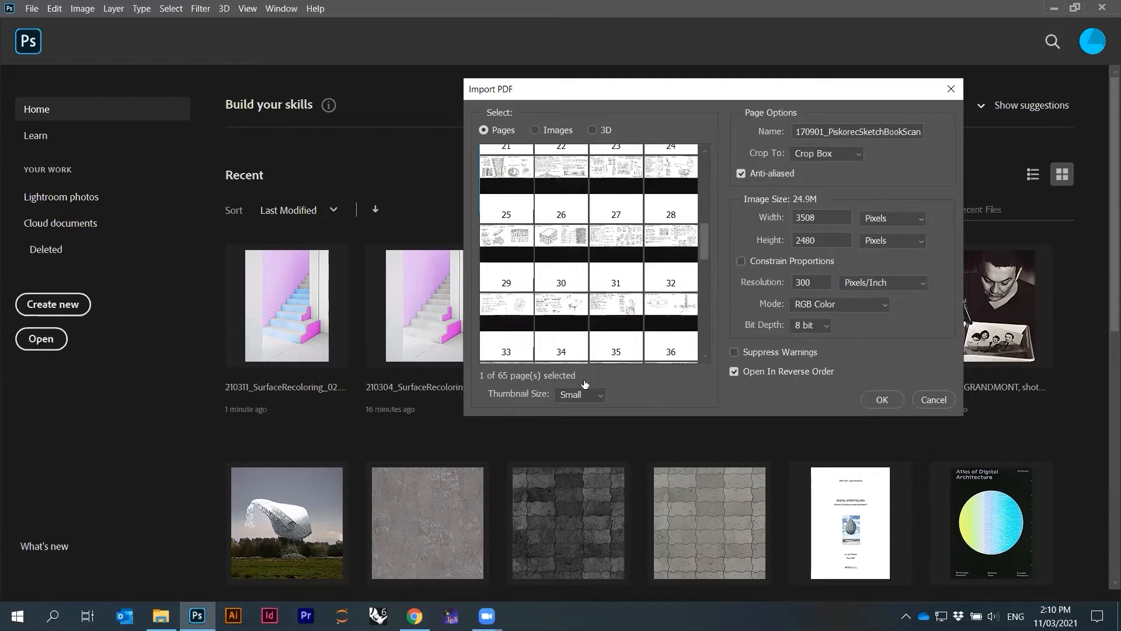
{"action": "left_click", "coordinate": [568, 246]}
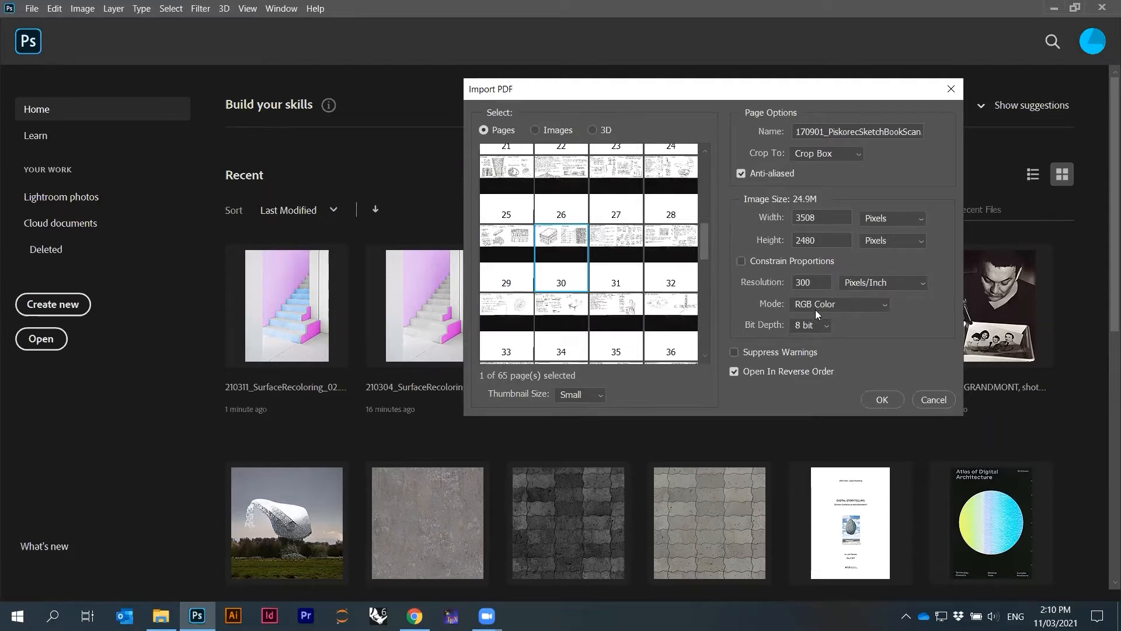
{"action": "left_click", "coordinate": [799, 155]}
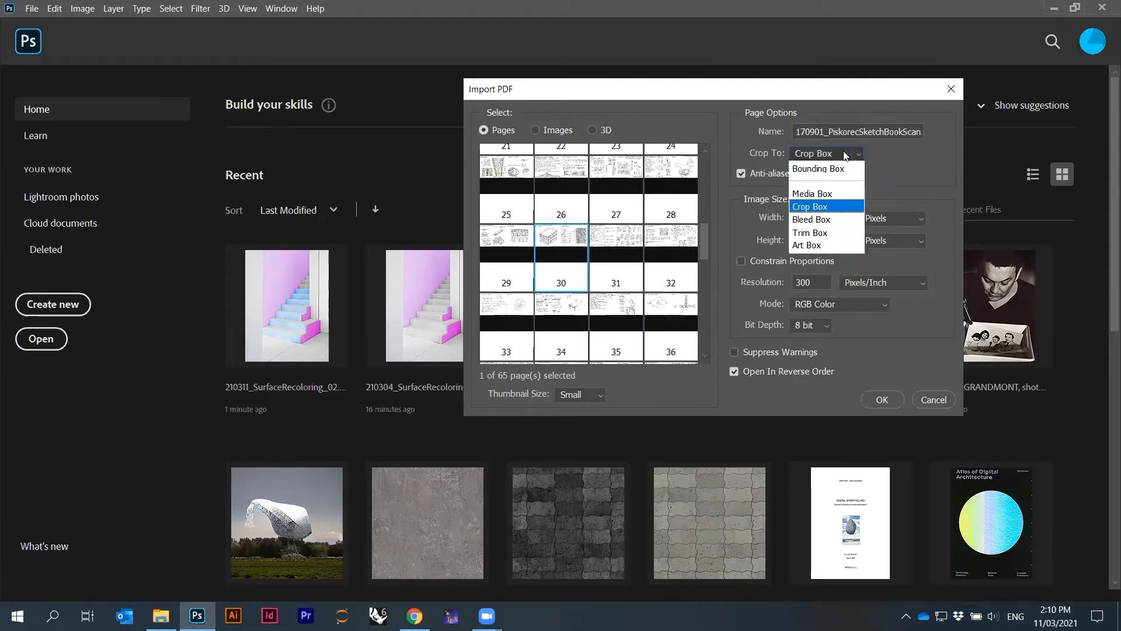
{"action": "left_click", "coordinate": [814, 205]}
{"action": "left_click", "coordinate": [881, 400]}
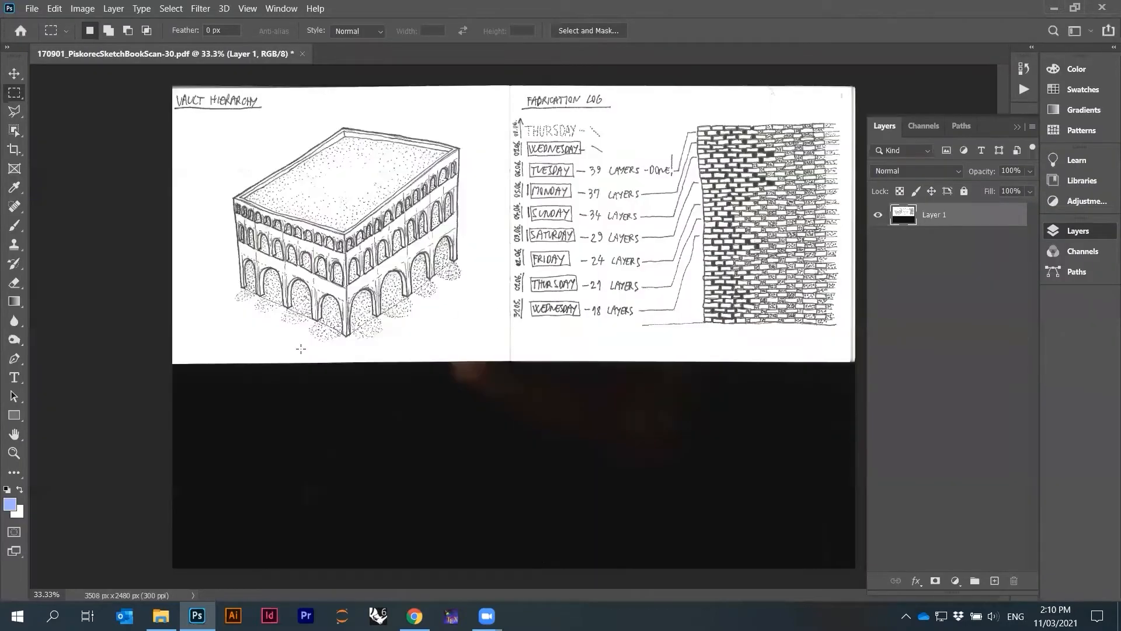
Import pages 7 and 13 of the same sketchbook PDF into Photoshop as well
{"action": "scroll", "coordinate": [362, 299], "scroll_direction": "down", "scroll_amount": 1}
{"action": "scroll", "coordinate": [362, 300], "scroll_direction": "up", "scroll_amount": 3}
{"action": "scroll", "coordinate": [369, 363], "scroll_direction": "down", "scroll_amount": 1}
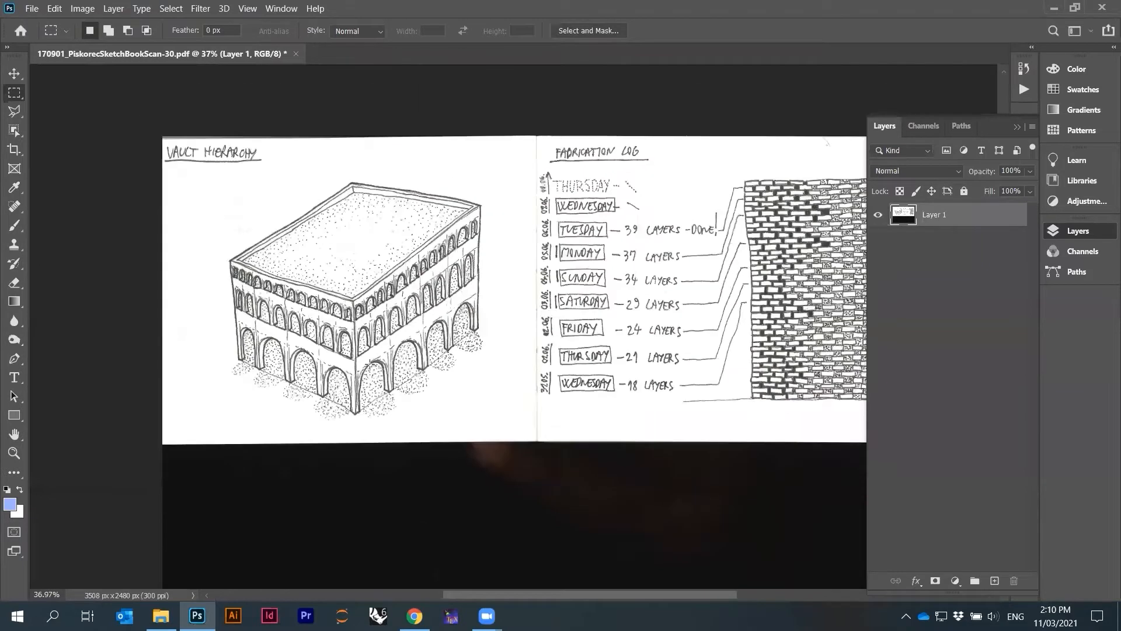
{"action": "left_click", "coordinate": [160, 616]}
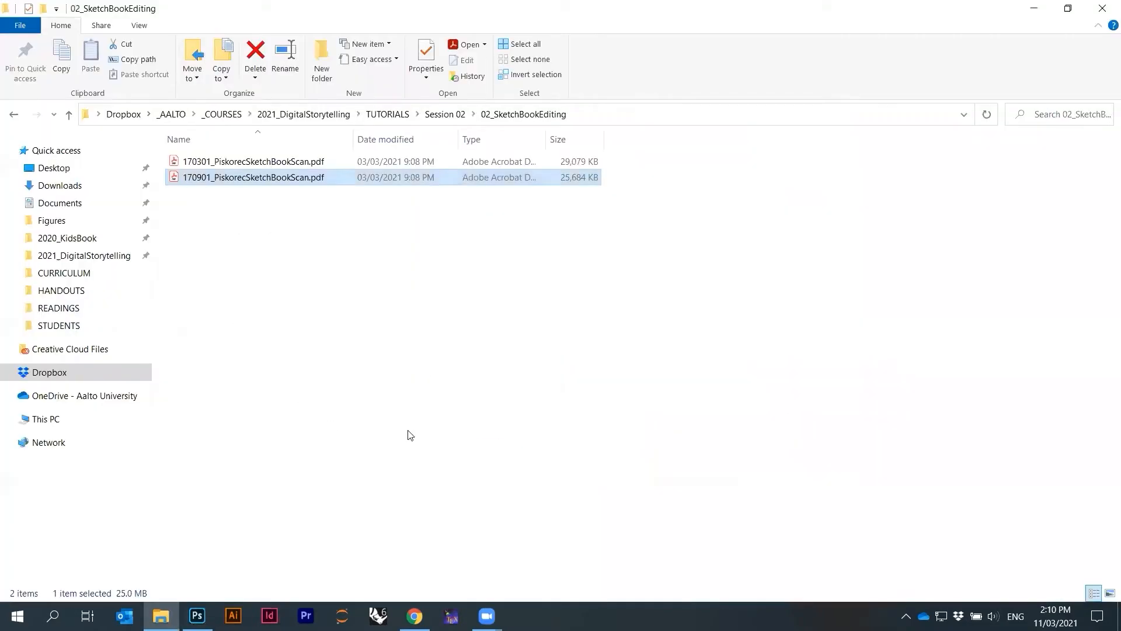
{"action": "left_click_drag", "start_coordinate": [258, 567], "coordinate": [410, 53]}
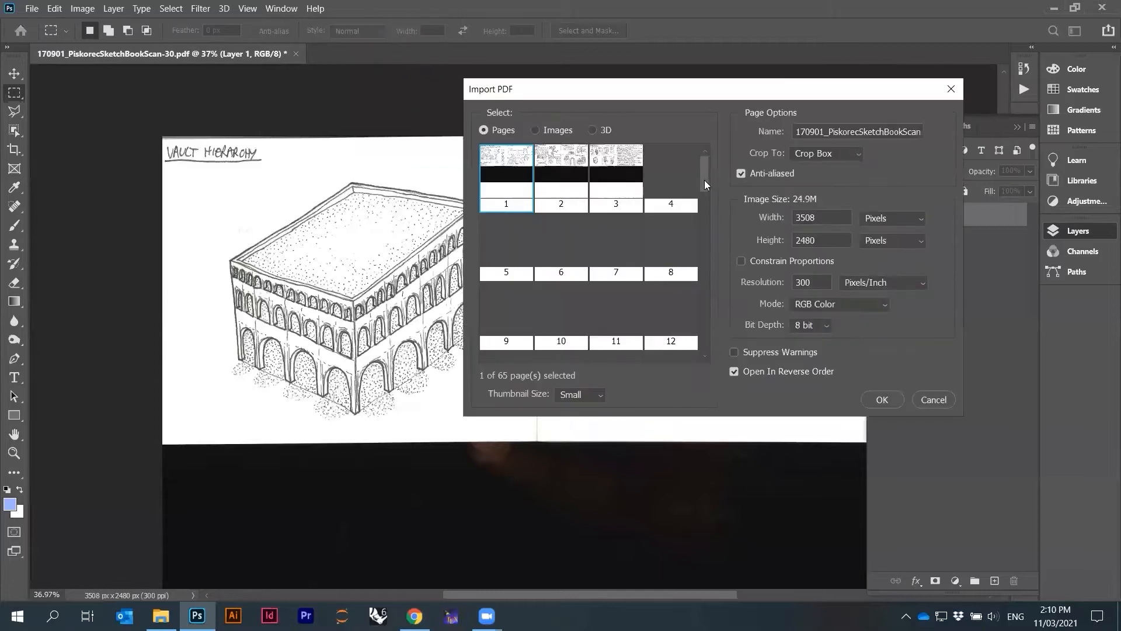
{"action": "scroll", "coordinate": [702, 222], "scroll_direction": "down", "scroll_amount": 3}
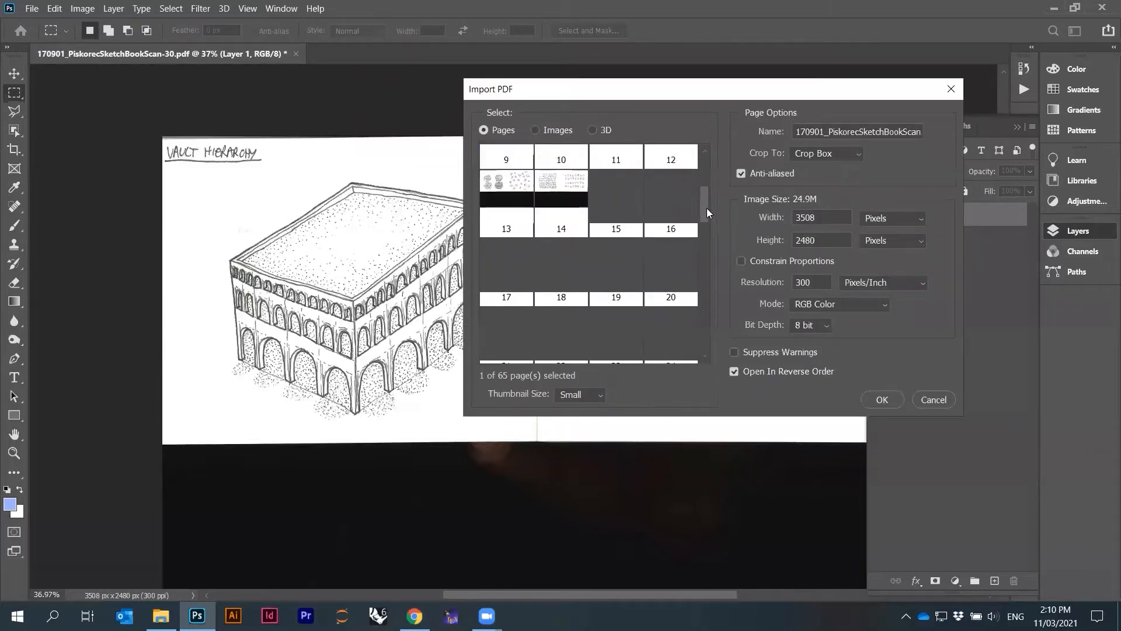
{"action": "left_click", "coordinate": [530, 187]}
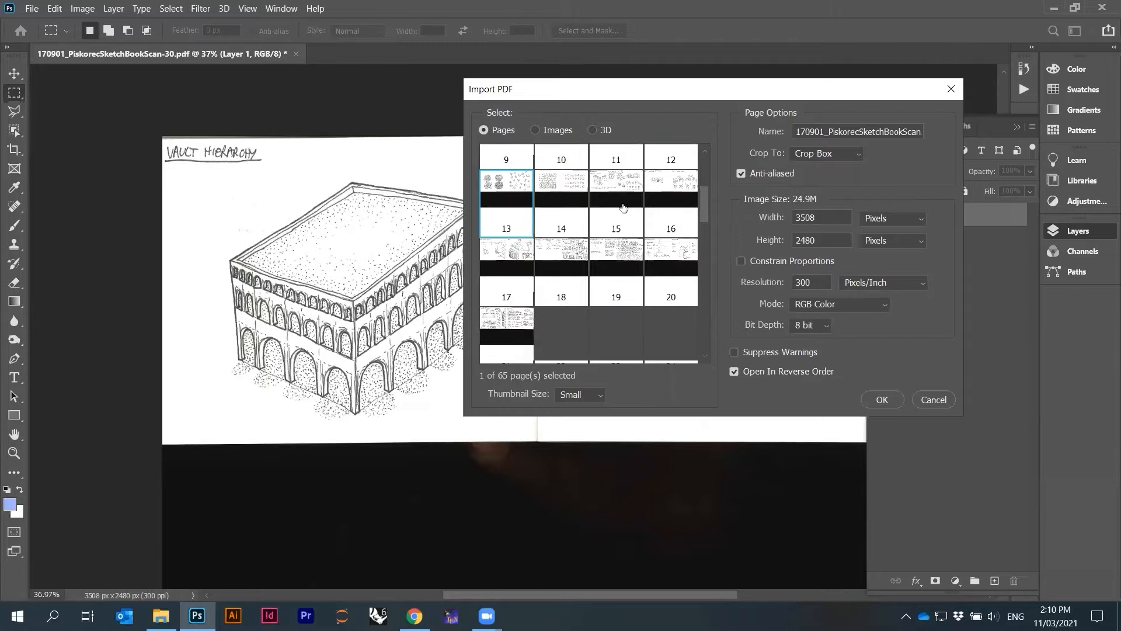
{"action": "left_click_drag", "start_coordinate": [702, 212], "coordinate": [697, 178]}
{"action": "left_click", "coordinate": [626, 220], "text": "ctrl"}
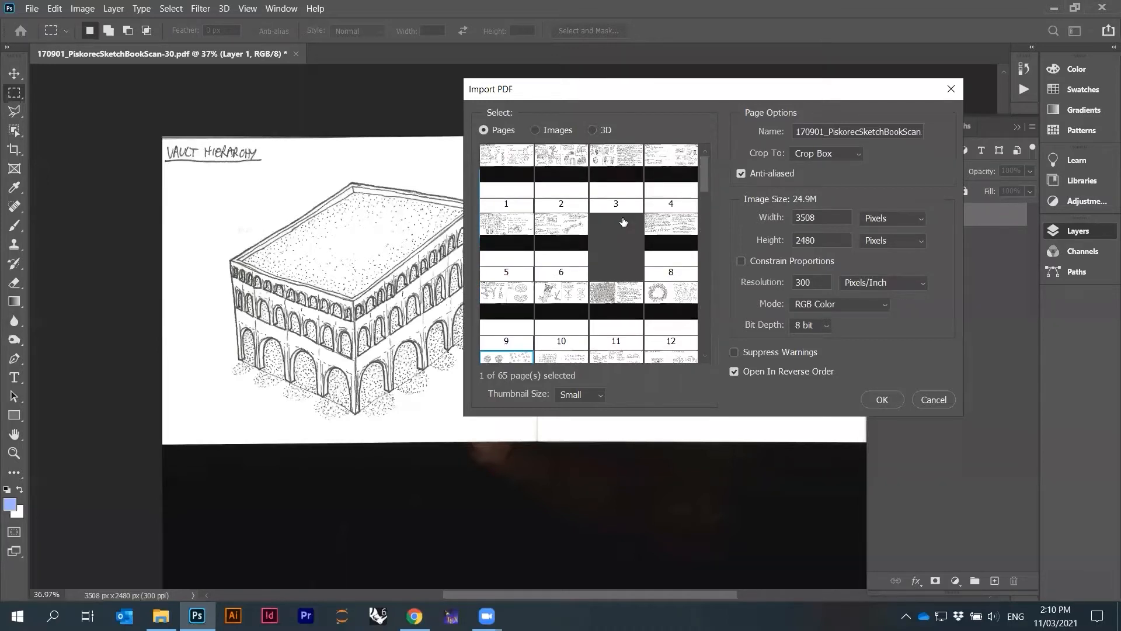
{"action": "scroll", "coordinate": [643, 233], "scroll_direction": "down", "scroll_amount": 1}
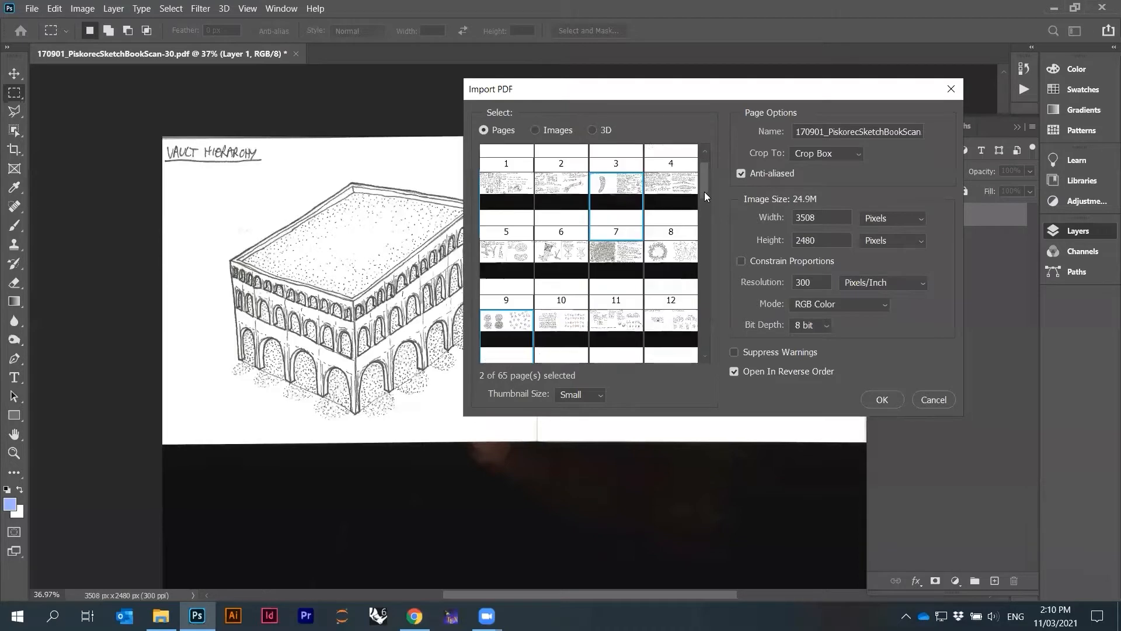
{"action": "left_click", "coordinate": [881, 399]}
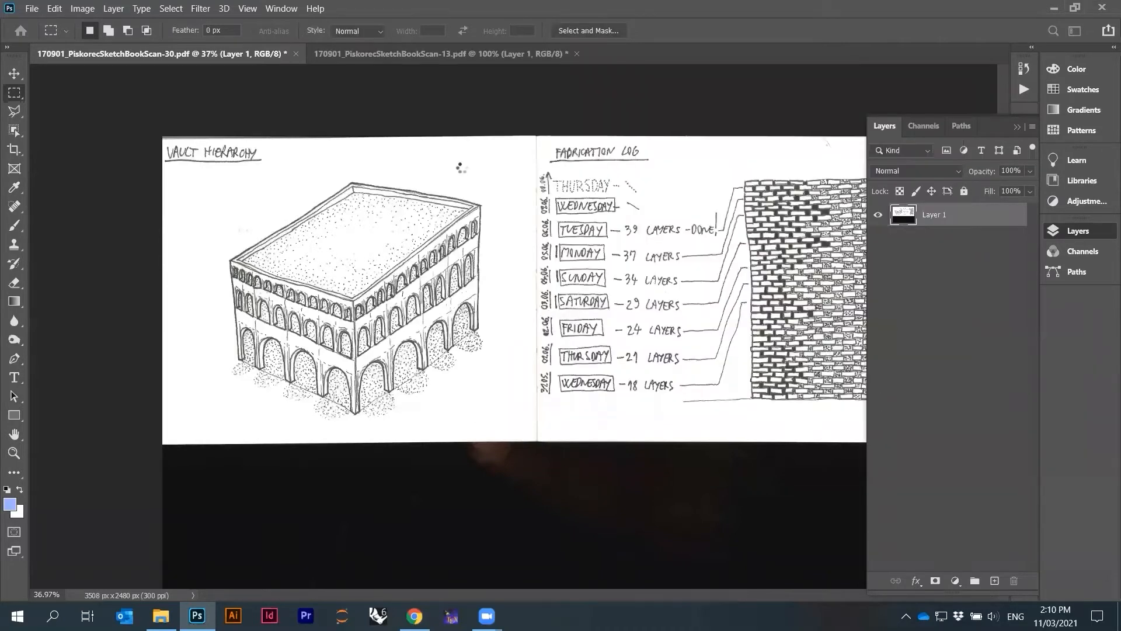
Create a new document using the Default Photoshop Size preset of 16 x 12 cm at 118.11 pixels/cm
{"action": "left_click", "coordinate": [513, 57]}
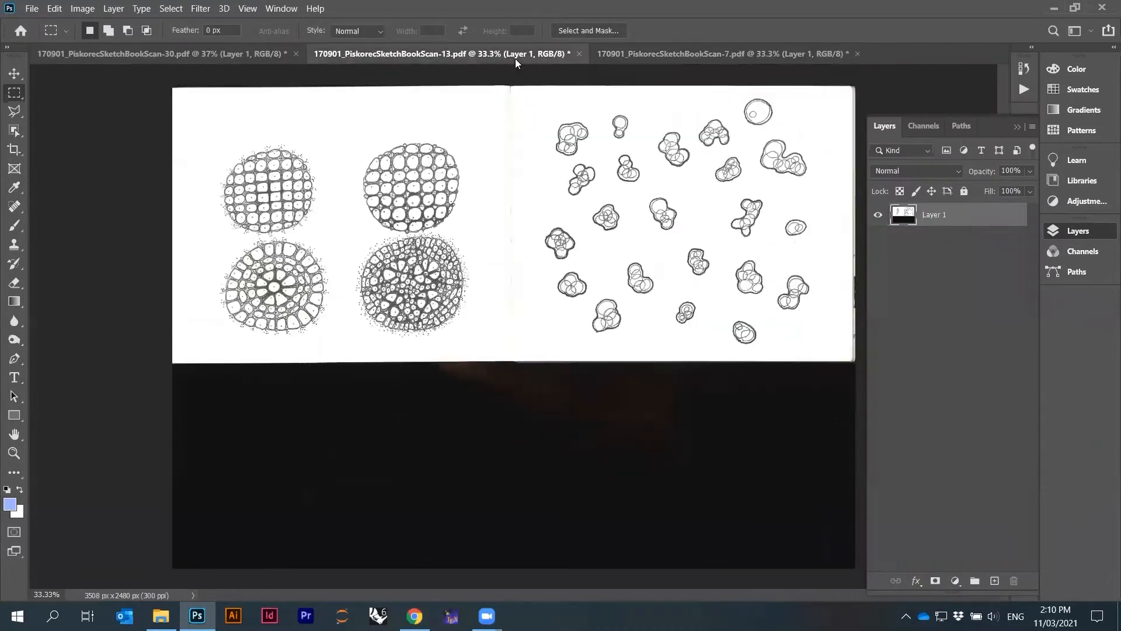
{"action": "left_click", "coordinate": [155, 59]}
{"action": "scroll", "coordinate": [280, 144], "scroll_direction": "up", "scroll_amount": 5}
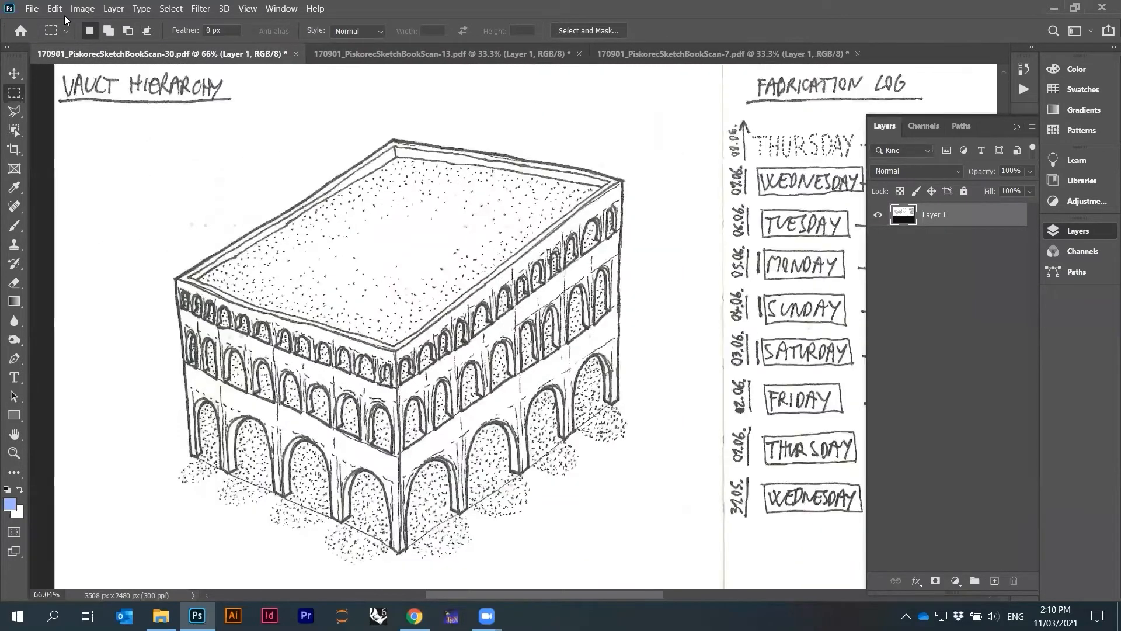
{"action": "left_click", "coordinate": [32, 9]}
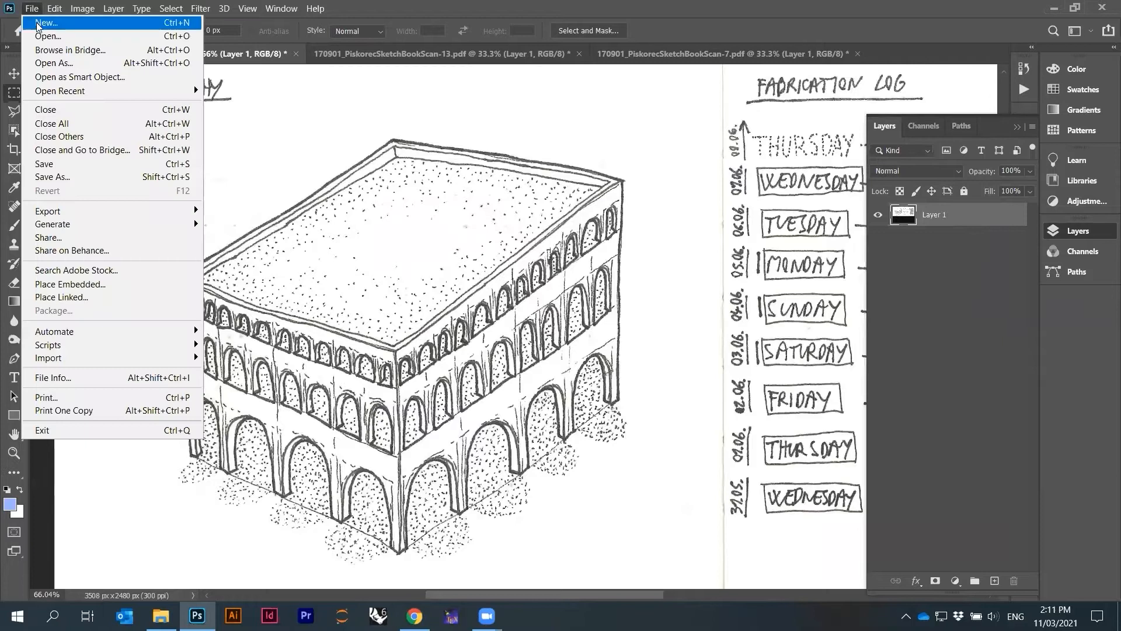
{"action": "left_click", "coordinate": [46, 23]}
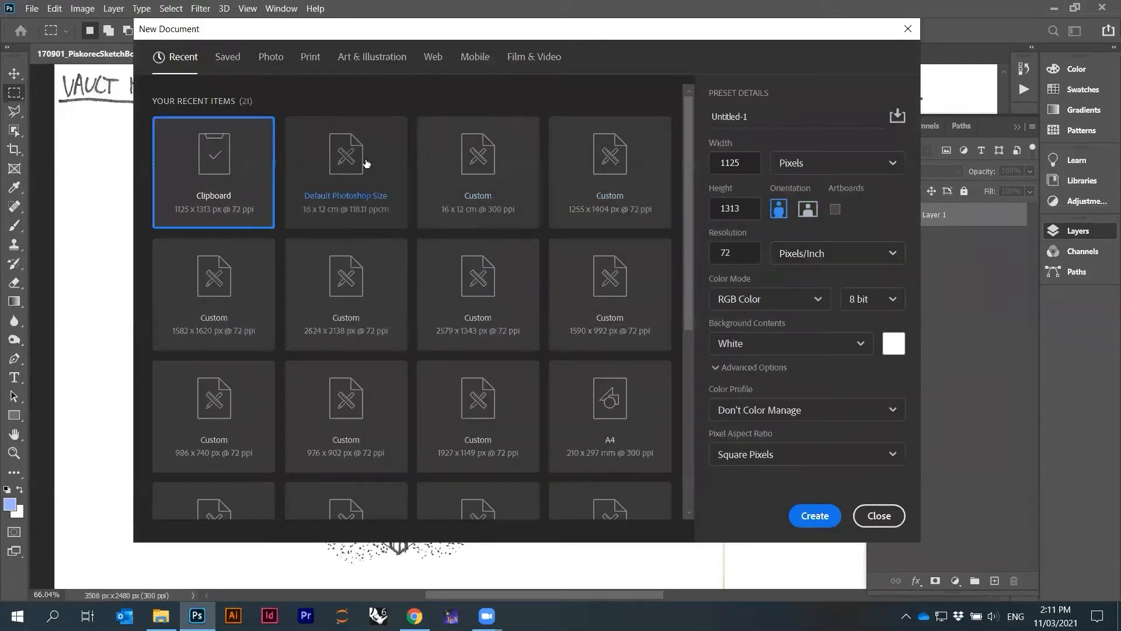
{"action": "left_click", "coordinate": [367, 162]}
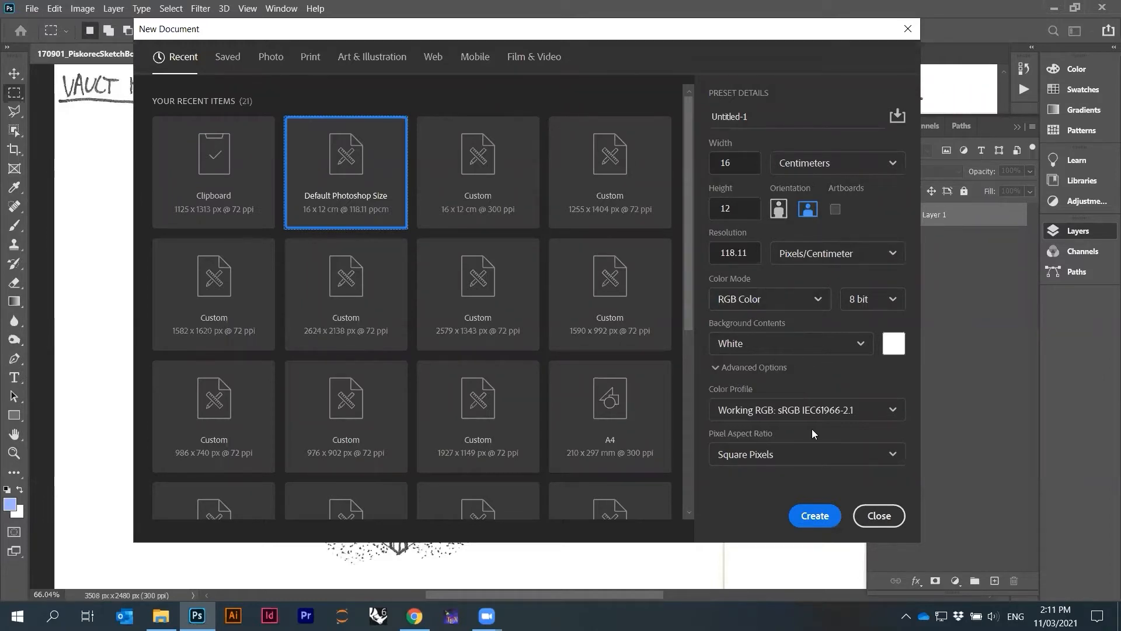
{"action": "left_click", "coordinate": [813, 517]}
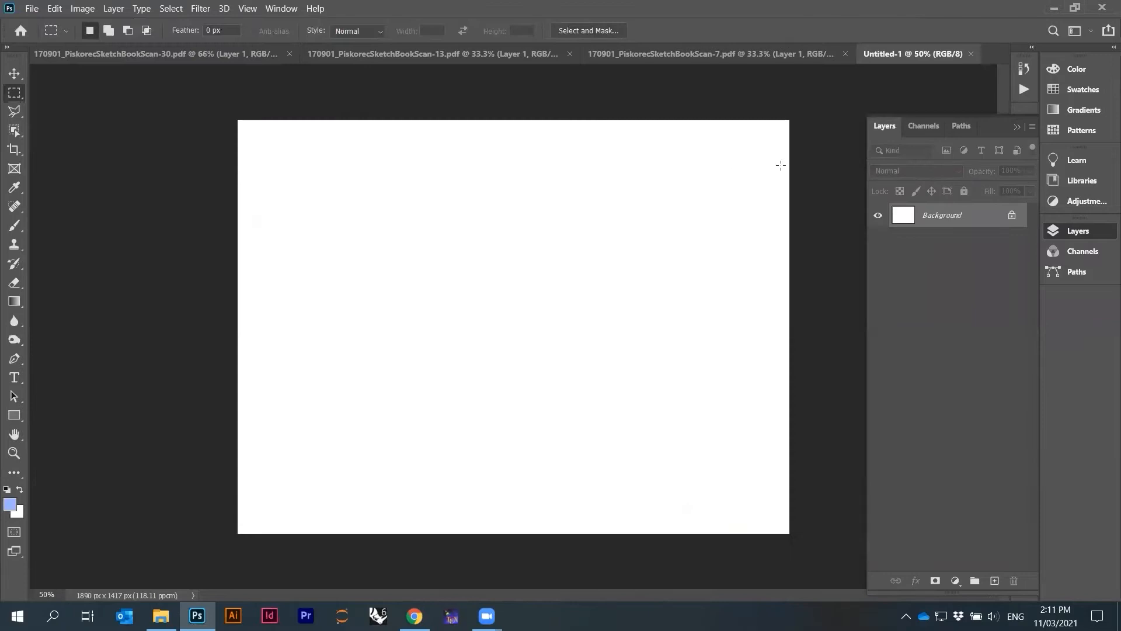
Switch between the open sketchbook pages and the new document to review them, zooming on page 30's spread
{"action": "left_click", "coordinate": [706, 53]}
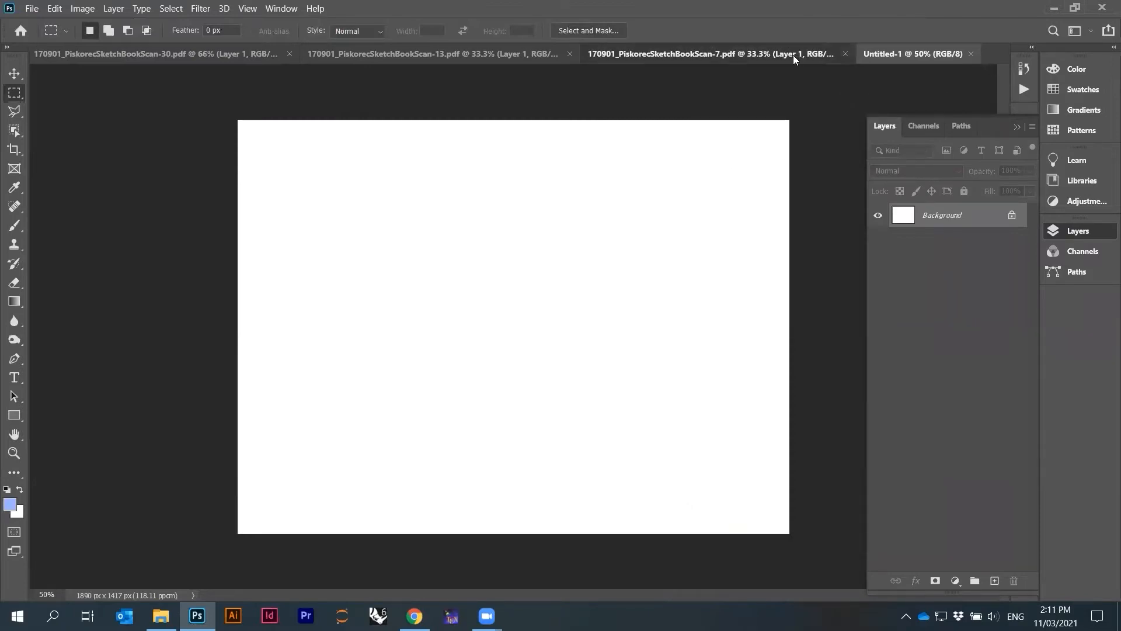
{"action": "left_click", "coordinate": [432, 54]}
{"action": "left_click", "coordinate": [251, 55]}
{"action": "left_click", "coordinate": [350, 54]}
{"action": "left_click", "coordinate": [810, 56]}
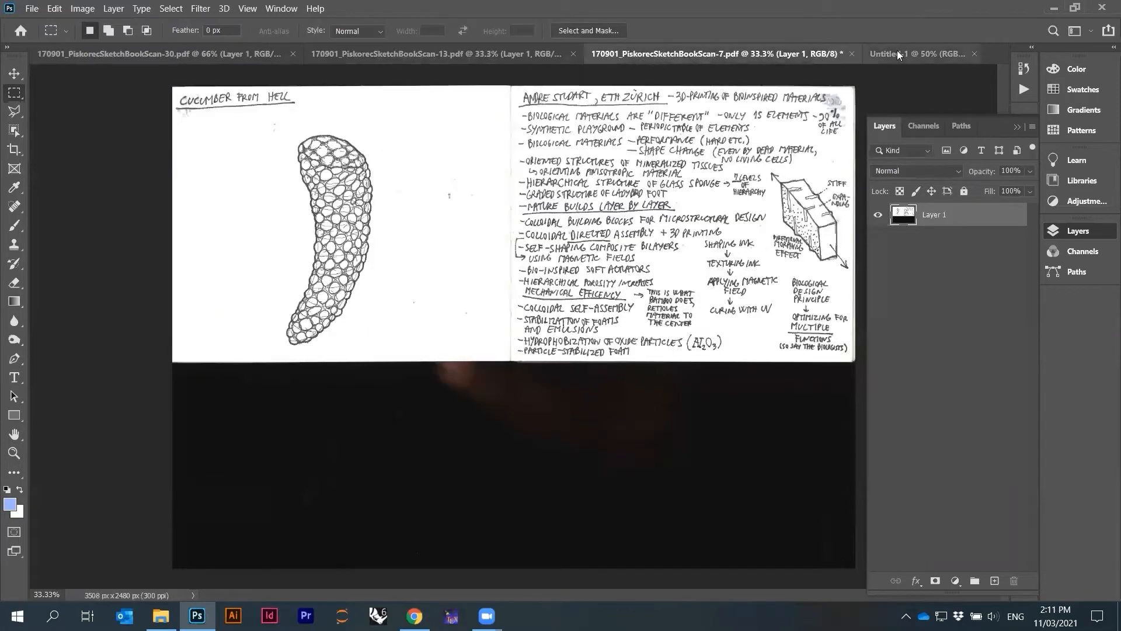
{"action": "left_click", "coordinate": [916, 53]}
{"action": "left_click", "coordinate": [175, 53]}
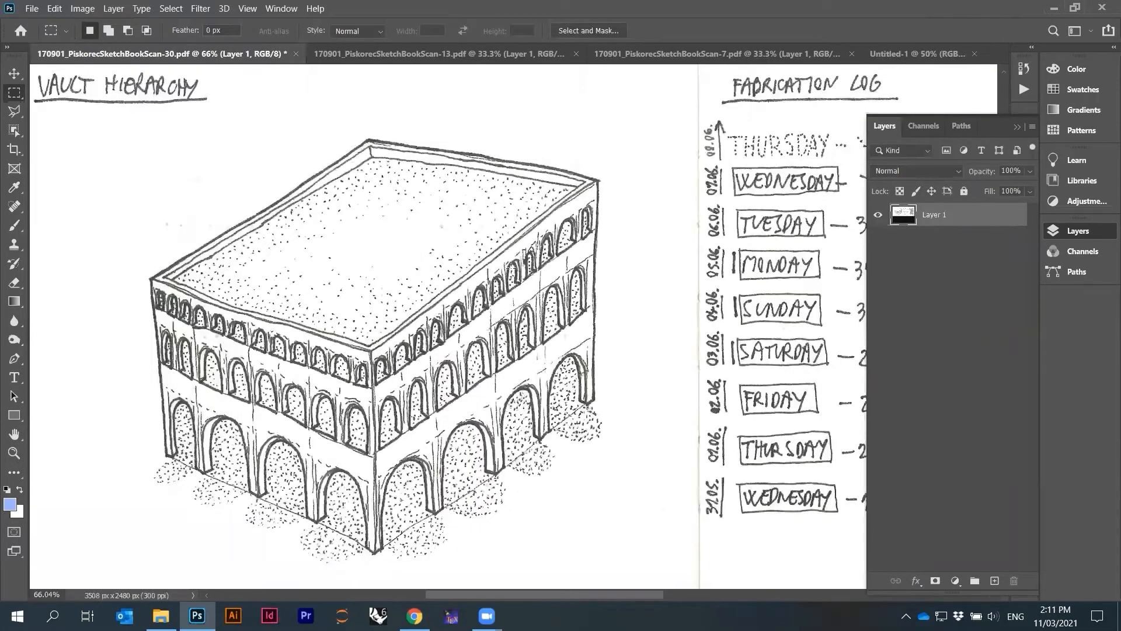
{"action": "scroll", "coordinate": [511, 268], "scroll_direction": "down", "scroll_amount": 3}
{"action": "scroll", "coordinate": [466, 359], "scroll_direction": "up", "scroll_amount": 4}
{"action": "scroll", "coordinate": [466, 359], "scroll_direction": "down", "scroll_amount": 1}
{"action": "scroll", "coordinate": [346, 203], "scroll_direction": "up", "scroll_amount": 2}
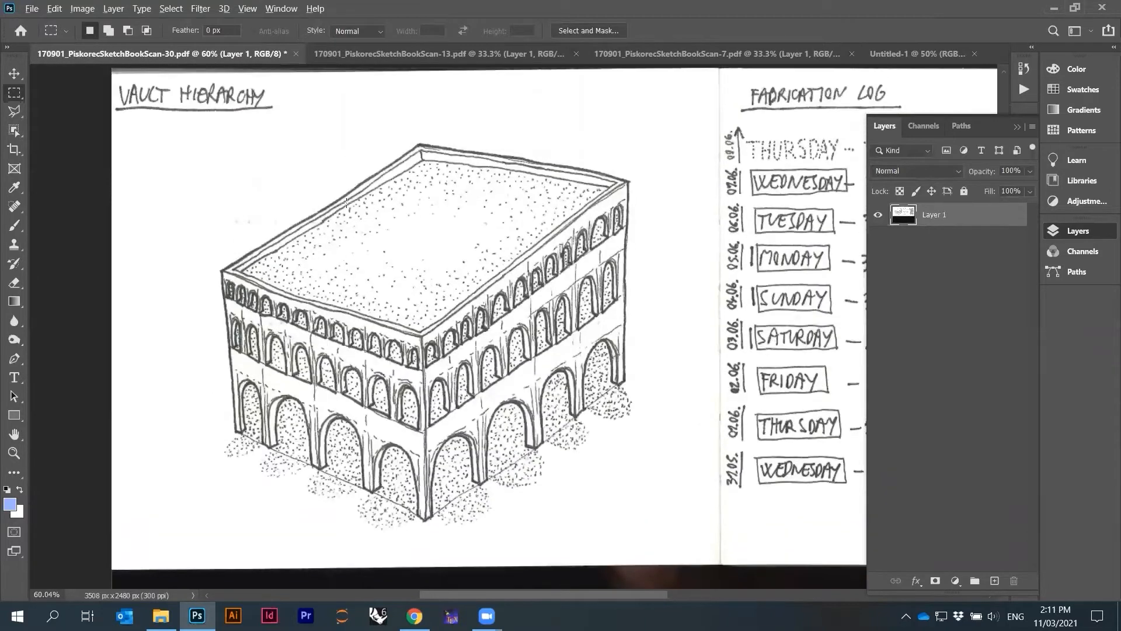
{"action": "scroll", "coordinate": [346, 204], "scroll_direction": "up", "scroll_amount": 1}
Copy a rectangular area around the vault building drawing on page 30 and paste it into the new document
{"action": "left_click_drag", "start_coordinate": [183, 125], "coordinate": [685, 580]}
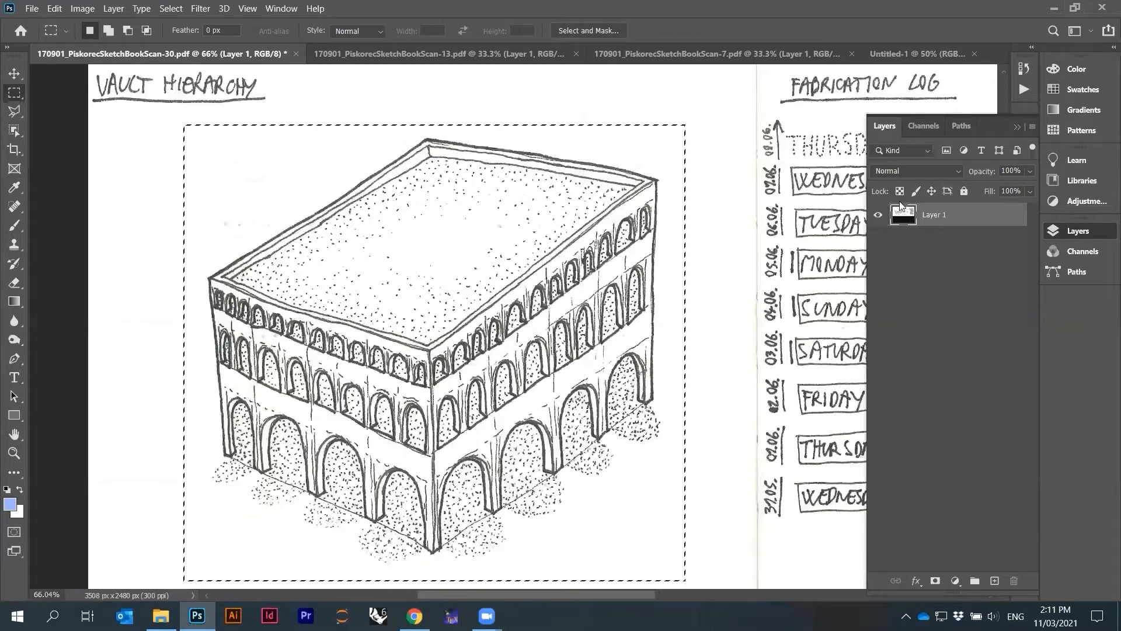
{"action": "left_click", "coordinate": [916, 53]}
{"action": "key", "text": "ctrl+v"}
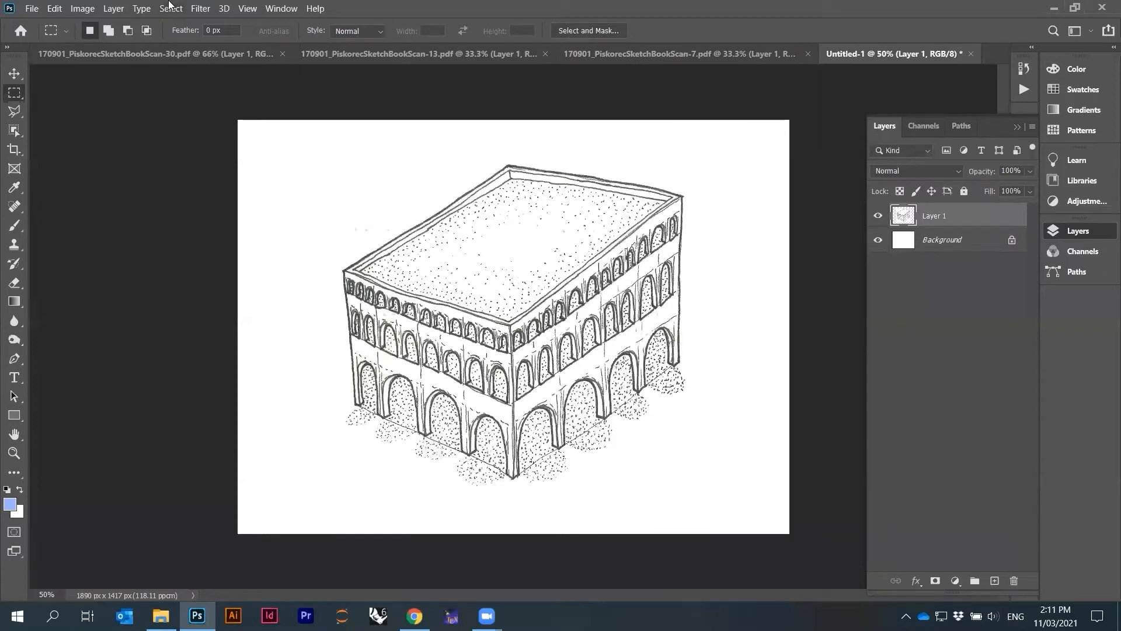
Enlarge the canvas to 300 percent width while keeping the height at 100 percent
{"action": "left_click", "coordinate": [83, 8]}
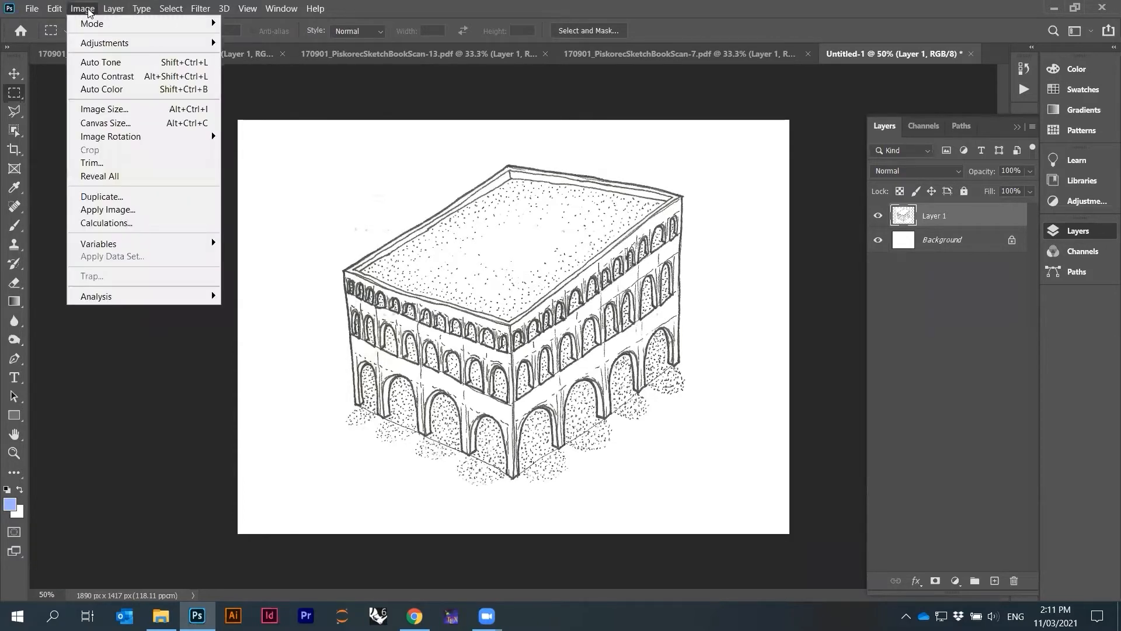
{"action": "left_click", "coordinate": [124, 125]}
{"action": "left_click", "coordinate": [869, 213]}
{"action": "left_click", "coordinate": [870, 227]}
{"action": "double_click", "coordinate": [812, 210]}
{"action": "type", "text": "300"}
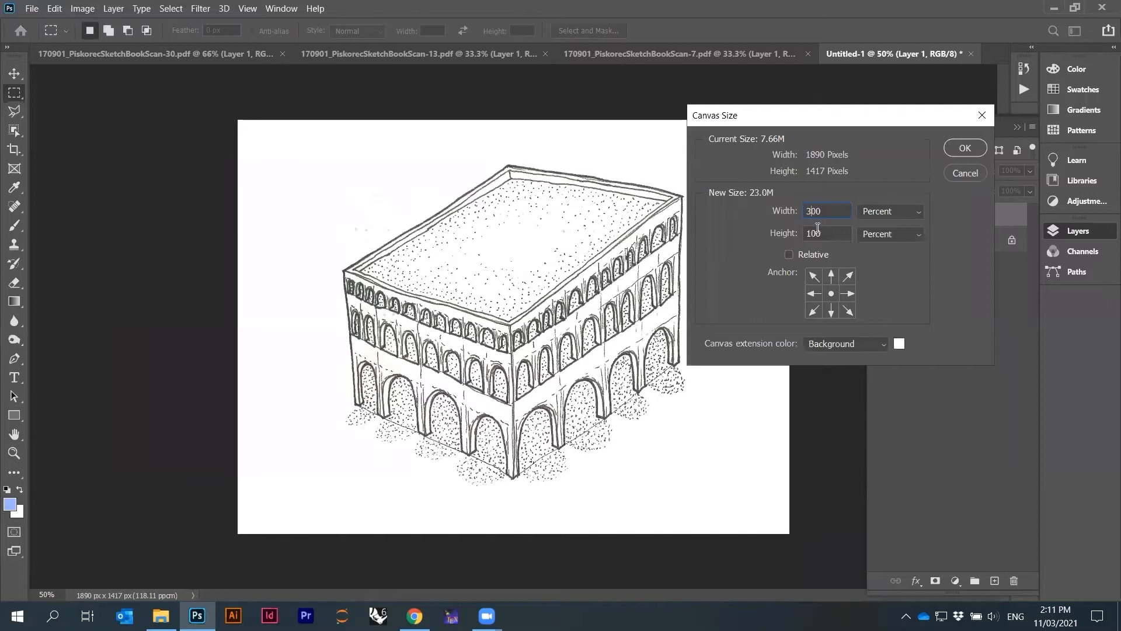
{"action": "left_click", "coordinate": [950, 151]}
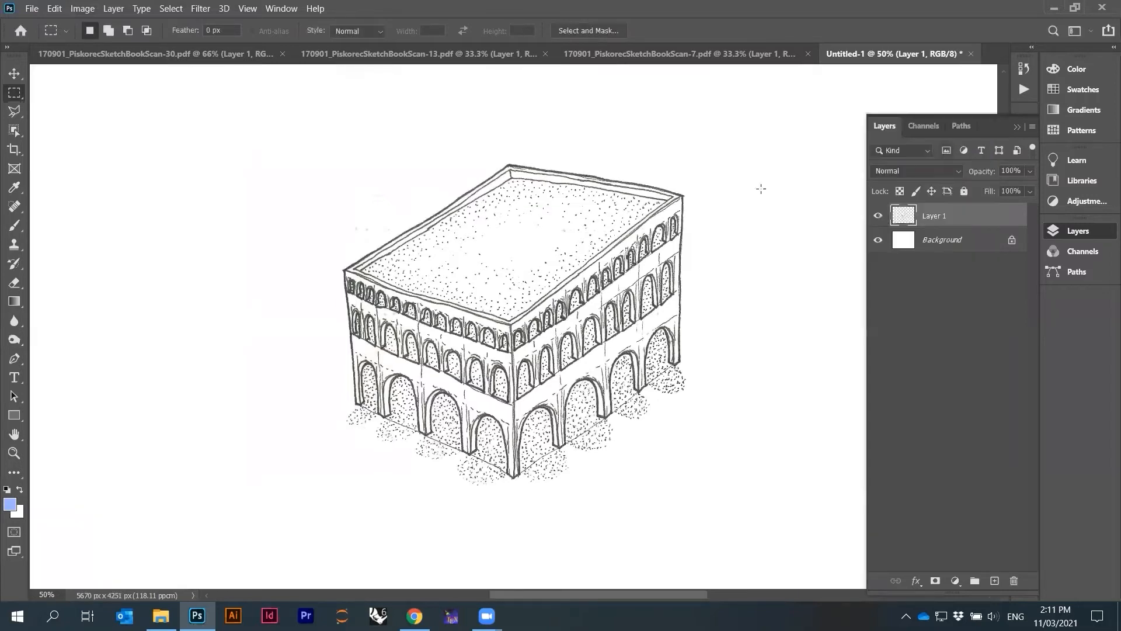
Fit the canvas on screen and move the pasted building toward the upper-left part of the canvas
{"action": "key", "text": "ctrl+0"}
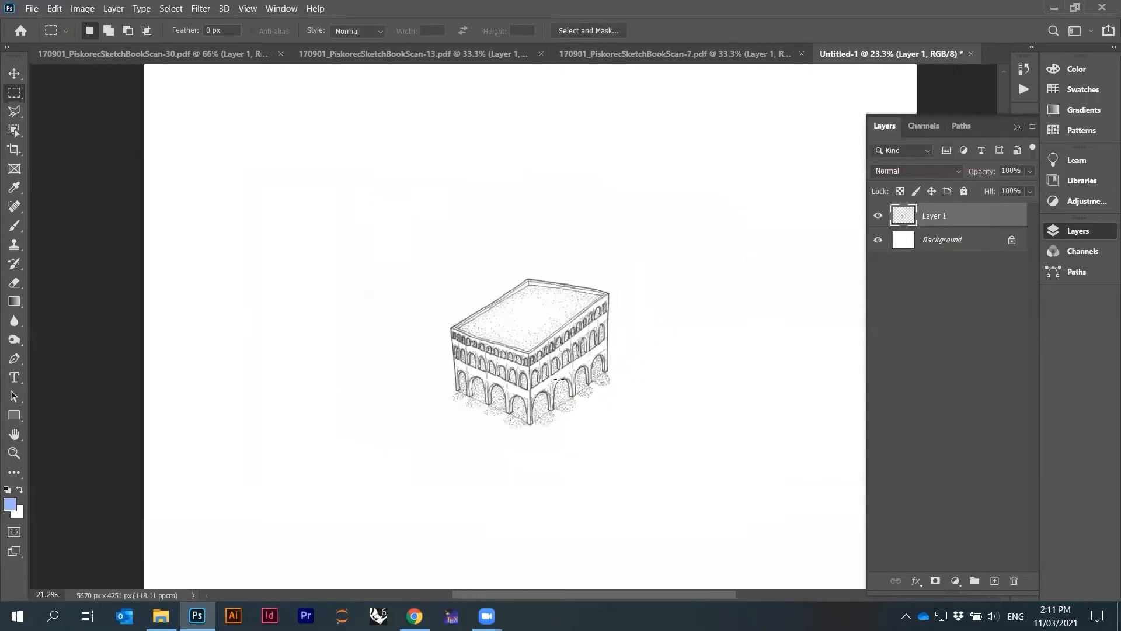
{"action": "left_click_drag", "start_coordinate": [555, 359], "coordinate": [385, 231]}
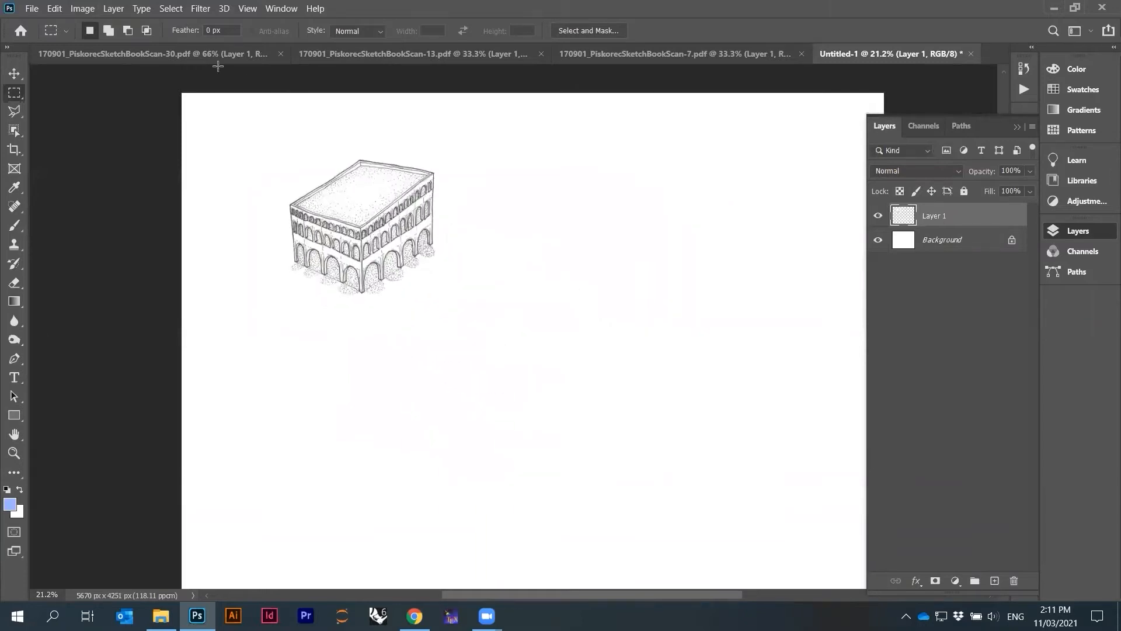
On page 30, deselect and select the vault building drawing with the Object Selection Tool in rectangle mode
{"action": "left_click", "coordinate": [219, 60]}
{"action": "left_click", "coordinate": [659, 309]}
{"action": "scroll", "coordinate": [666, 298], "scroll_direction": "down", "scroll_amount": 3}
{"action": "scroll", "coordinate": [398, 331], "scroll_direction": "up", "scroll_amount": 2}
{"action": "scroll", "coordinate": [398, 331], "scroll_direction": "up", "scroll_amount": 2}
{"action": "scroll", "coordinate": [399, 331], "scroll_direction": "down", "scroll_amount": 1}
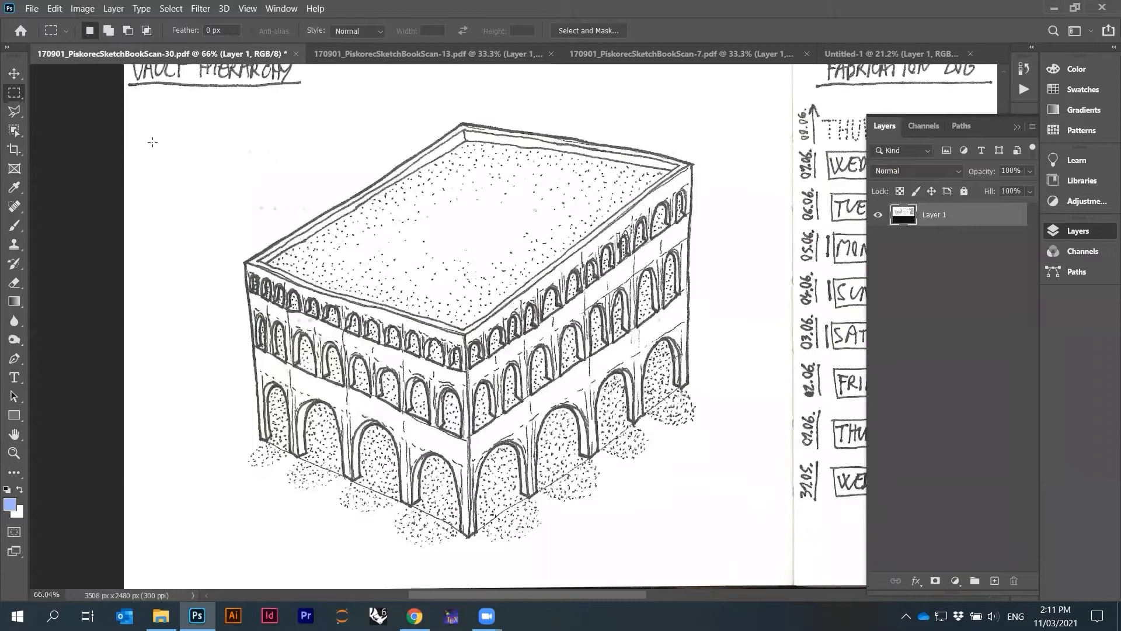
{"action": "left_click", "coordinate": [17, 134]}
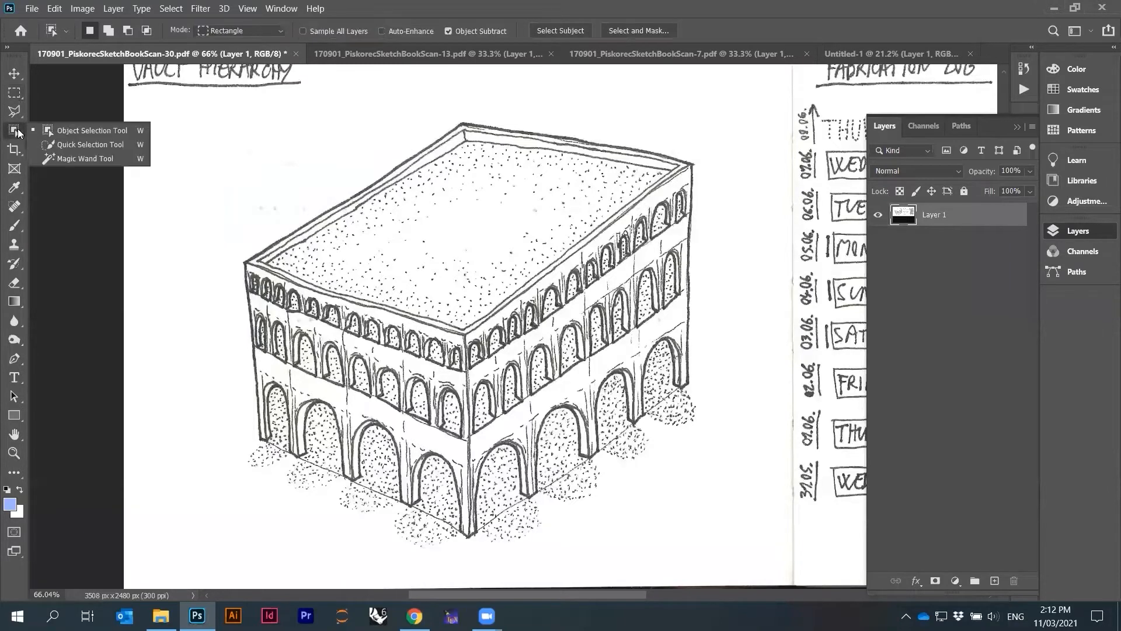
{"action": "left_click", "coordinate": [80, 136]}
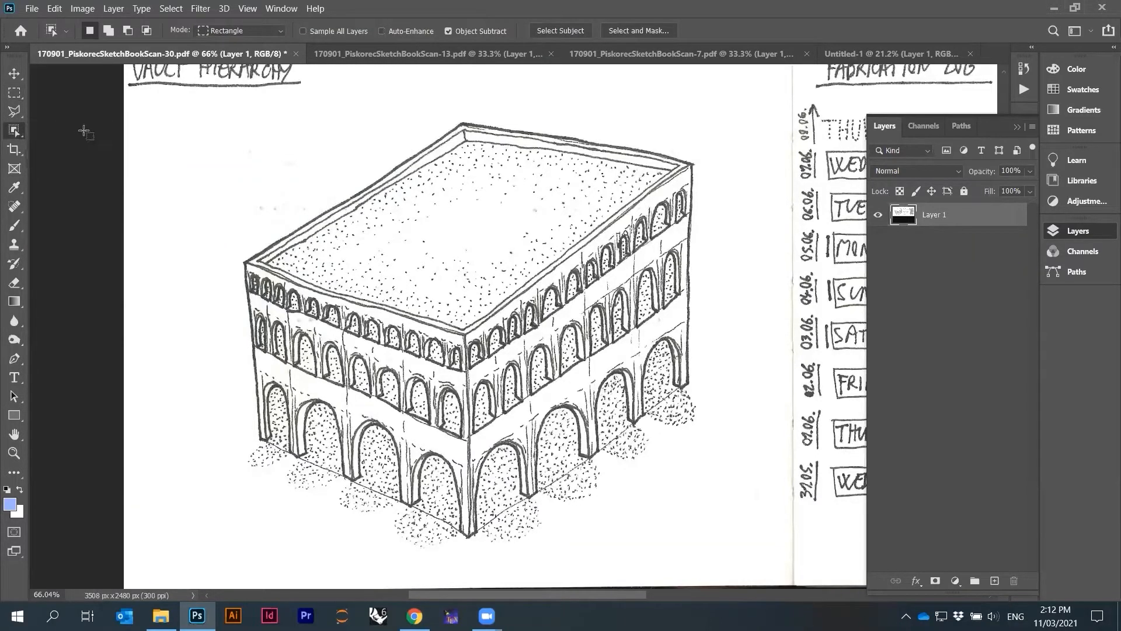
{"action": "scroll", "coordinate": [368, 199], "scroll_direction": "down", "scroll_amount": 1}
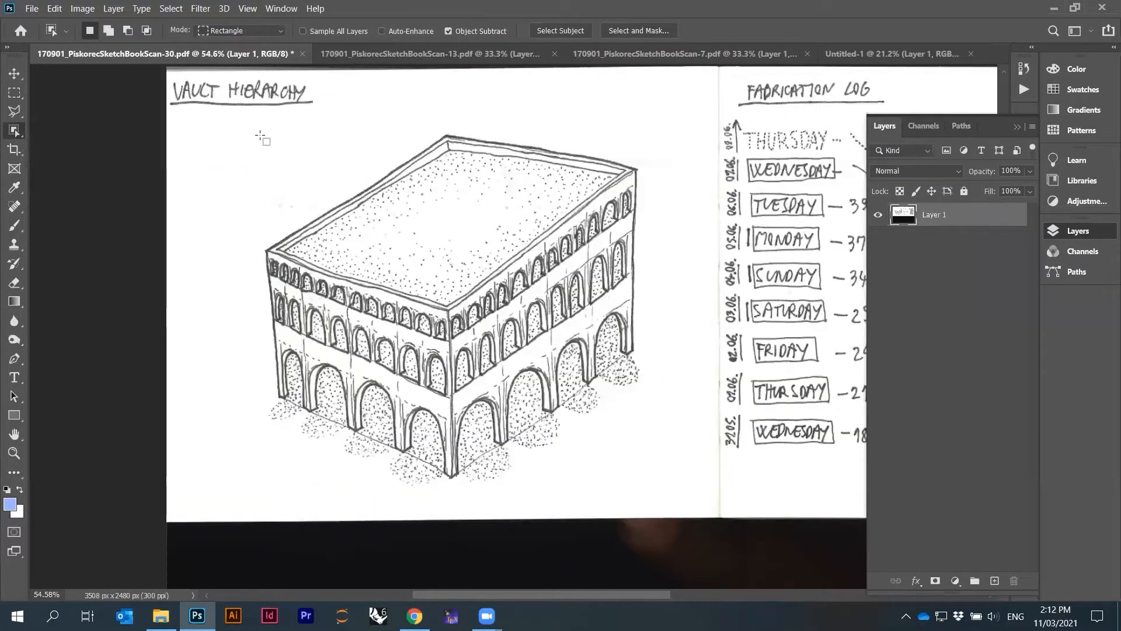
{"action": "mouse_move", "coordinate": [245, 122]}
{"action": "left_mouse_down"}
{"action": "mouse_move", "coordinate": [292, 175]}
{"action": "mouse_move", "coordinate": [666, 464]}
{"action": "mouse_move", "coordinate": [683, 506]}
{"action": "left_mouse_up"}
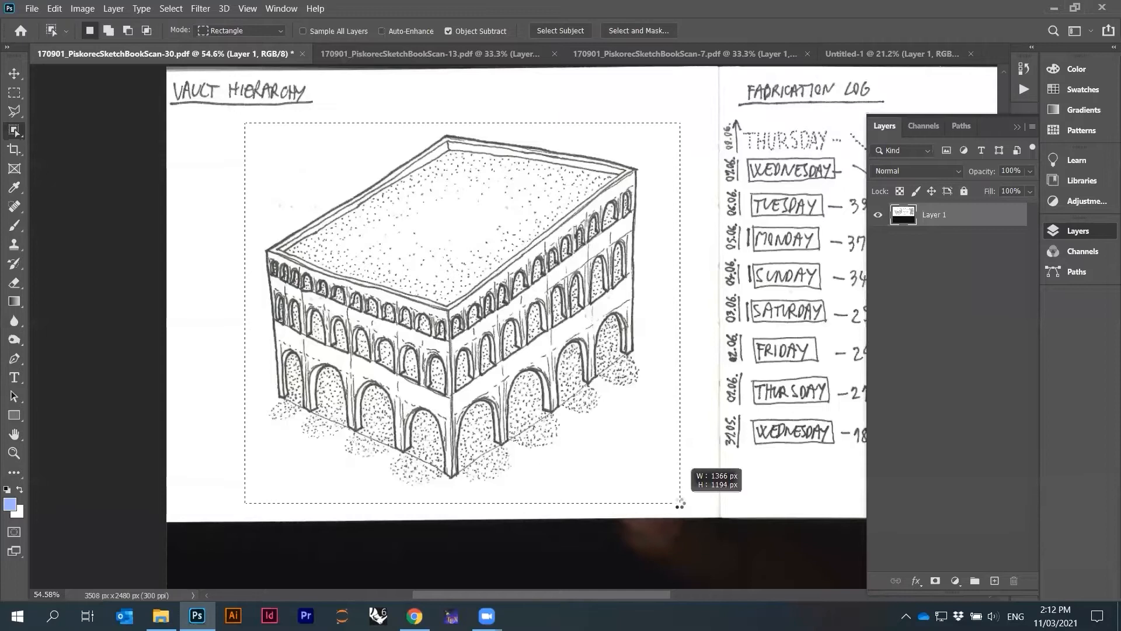
{"action": "left_click_drag", "start_coordinate": [679, 501], "coordinate": [679, 501]}
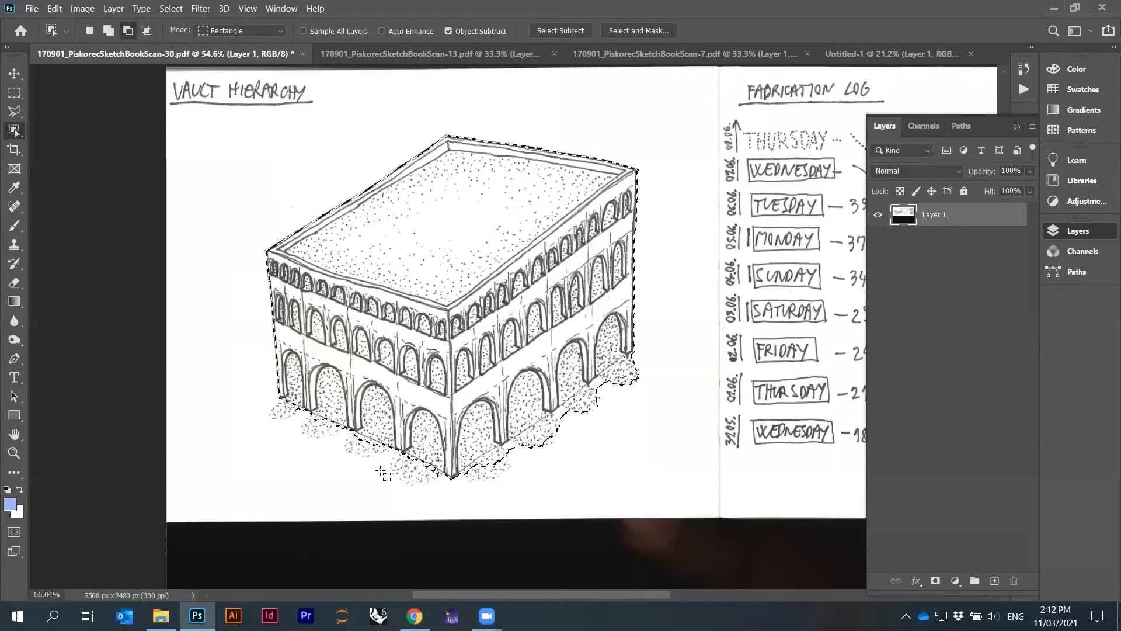
On page 13, select the upper-left circular cell drawing with the Object Selection Tool
{"action": "scroll", "coordinate": [397, 467], "scroll_direction": "up", "scroll_amount": 2}
{"action": "key", "text": "ctrl+minus"}
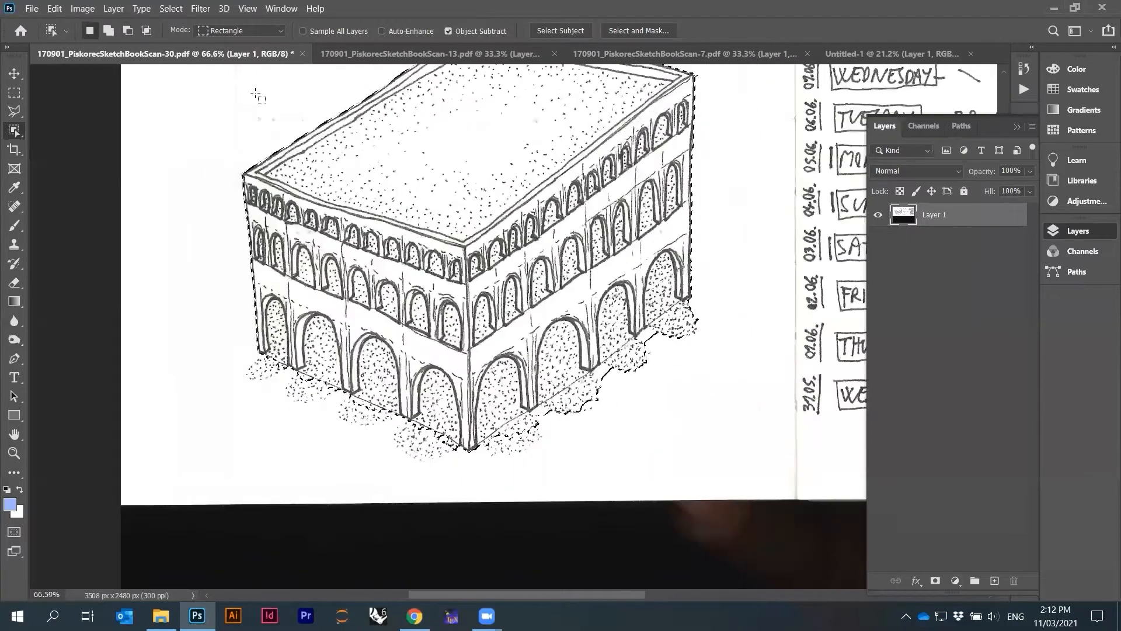
{"action": "left_click", "coordinate": [427, 53]}
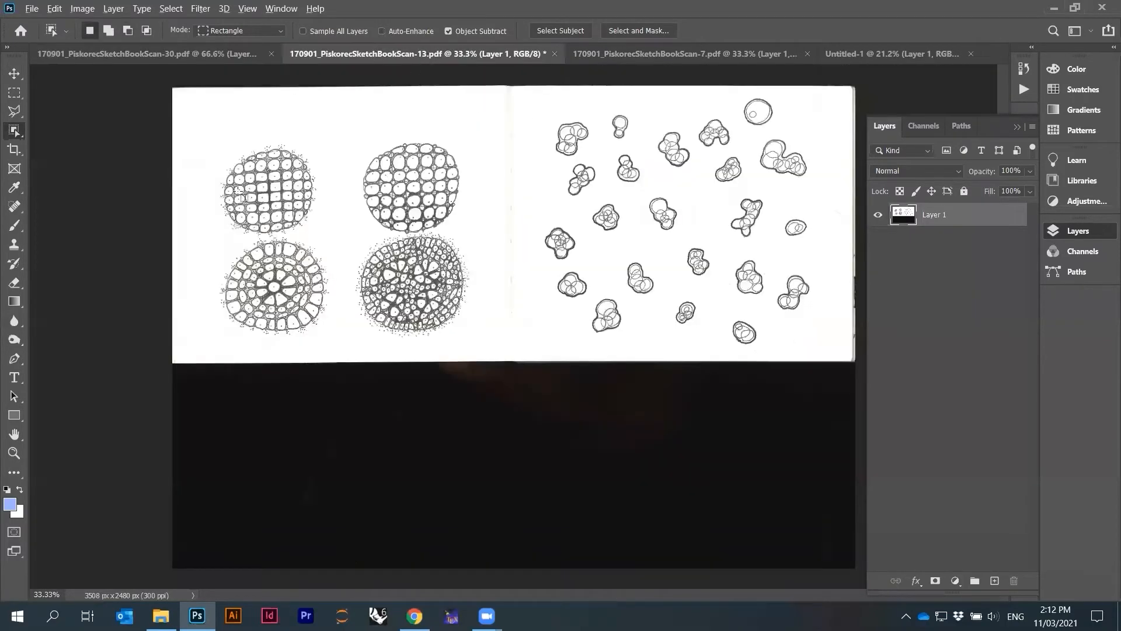
{"action": "scroll", "coordinate": [259, 178], "scroll_direction": "up", "scroll_amount": 5}
{"action": "scroll", "coordinate": [260, 178], "scroll_direction": "down", "scroll_amount": 1}
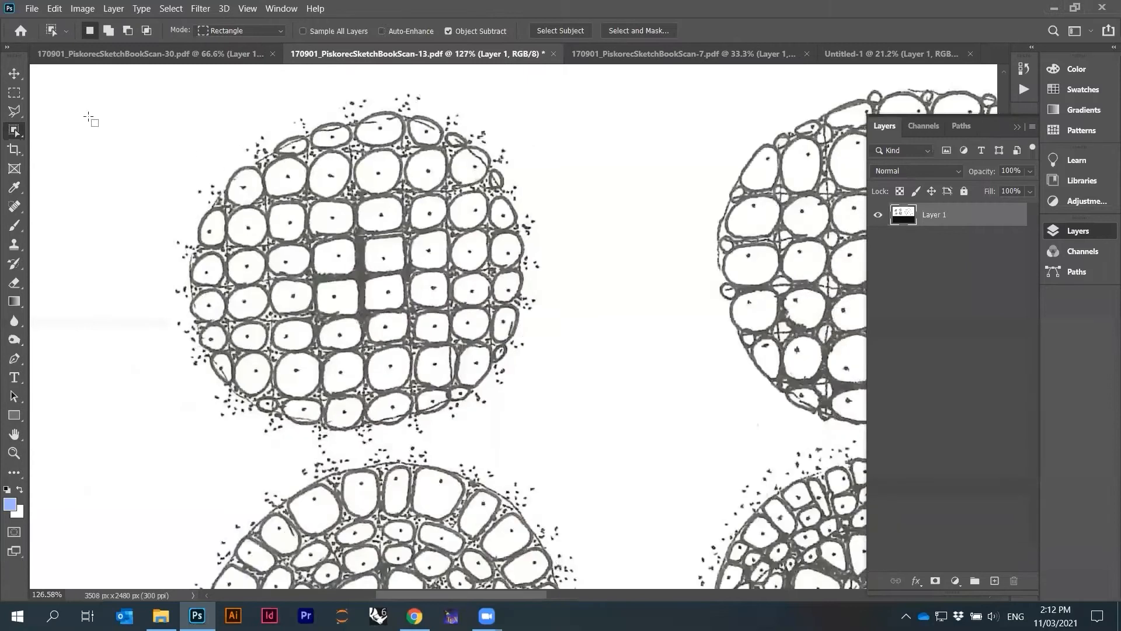
{"action": "mouse_move", "coordinate": [157, 84]}
{"action": "left_mouse_down"}
{"action": "mouse_move", "coordinate": [584, 353]}
{"action": "mouse_move", "coordinate": [552, 456]}
{"action": "mouse_move", "coordinate": [551, 447]}
{"action": "left_mouse_up"}
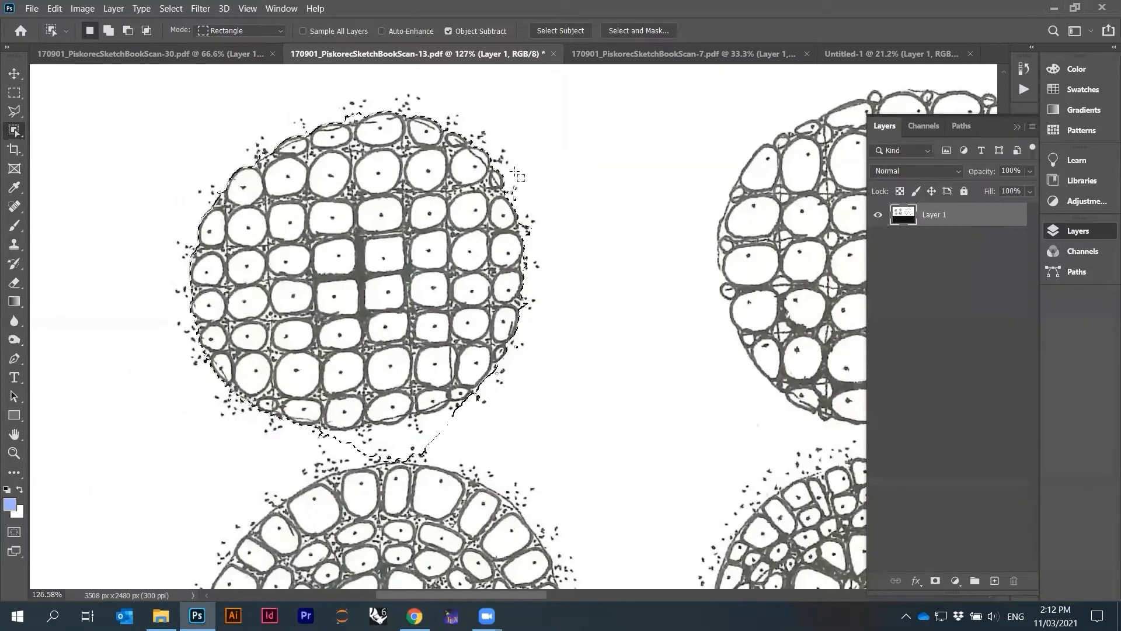
On page 7, select the cucumber drawing with the Object Selection Tool
{"action": "left_click", "coordinate": [647, 54]}
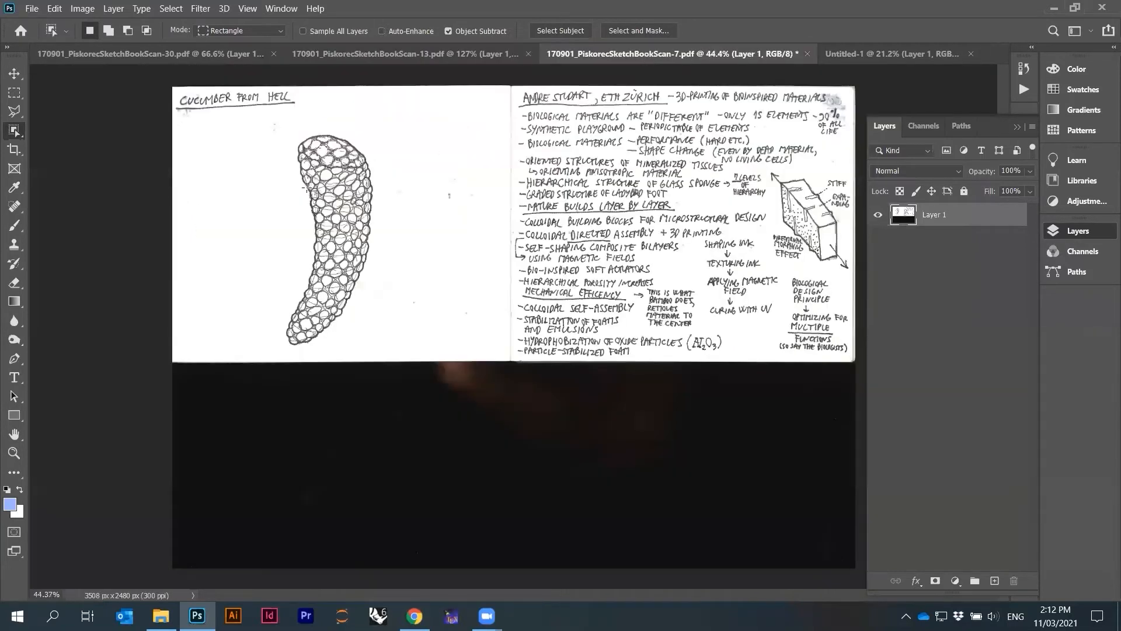
{"action": "scroll", "coordinate": [286, 187], "scroll_direction": "up", "scroll_amount": 10}
{"action": "scroll", "coordinate": [383, 205], "scroll_direction": "down", "scroll_amount": 2}
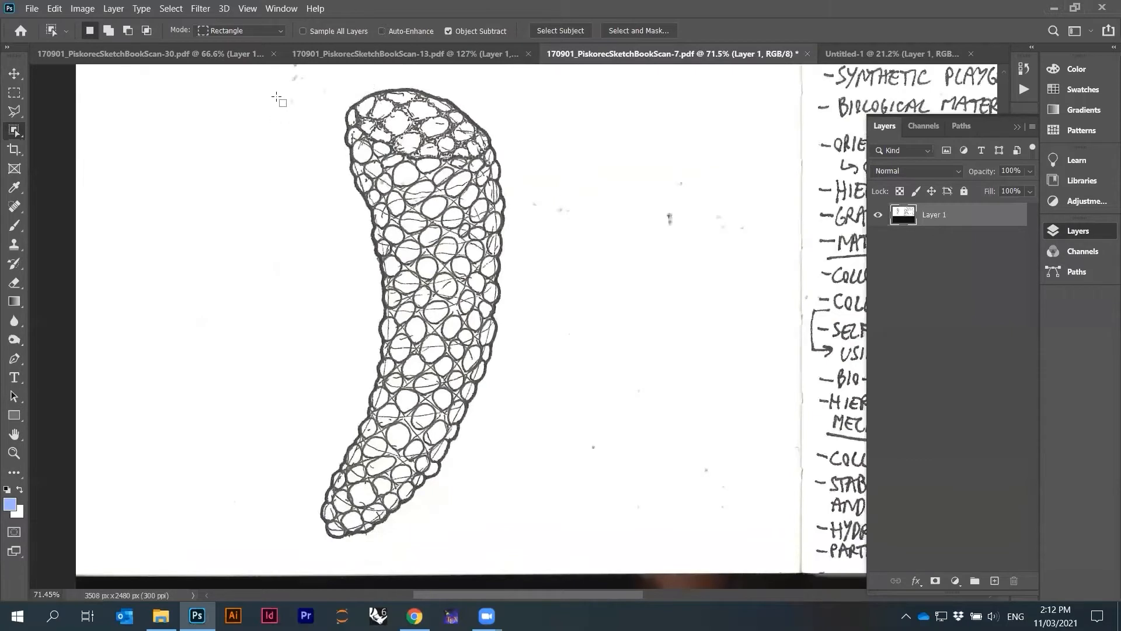
{"action": "mouse_move", "coordinate": [269, 73]}
{"action": "left_mouse_down"}
{"action": "mouse_move", "coordinate": [345, 158]}
{"action": "mouse_move", "coordinate": [515, 416]}
{"action": "mouse_move", "coordinate": [538, 559]}
{"action": "left_mouse_up"}
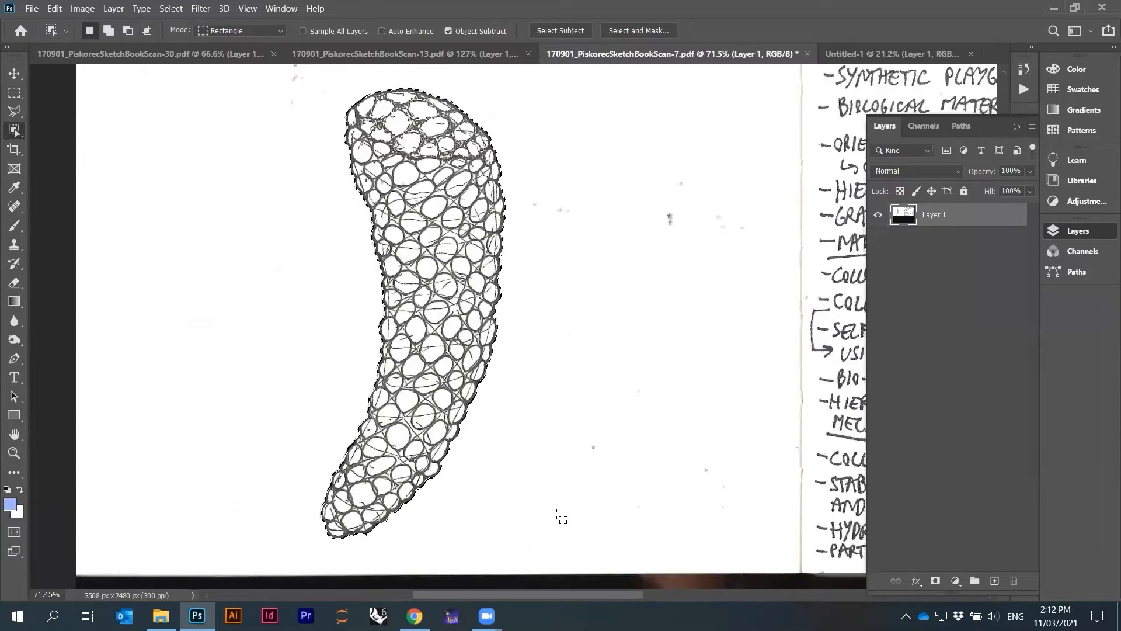
{"action": "left_click", "coordinate": [475, 51]}
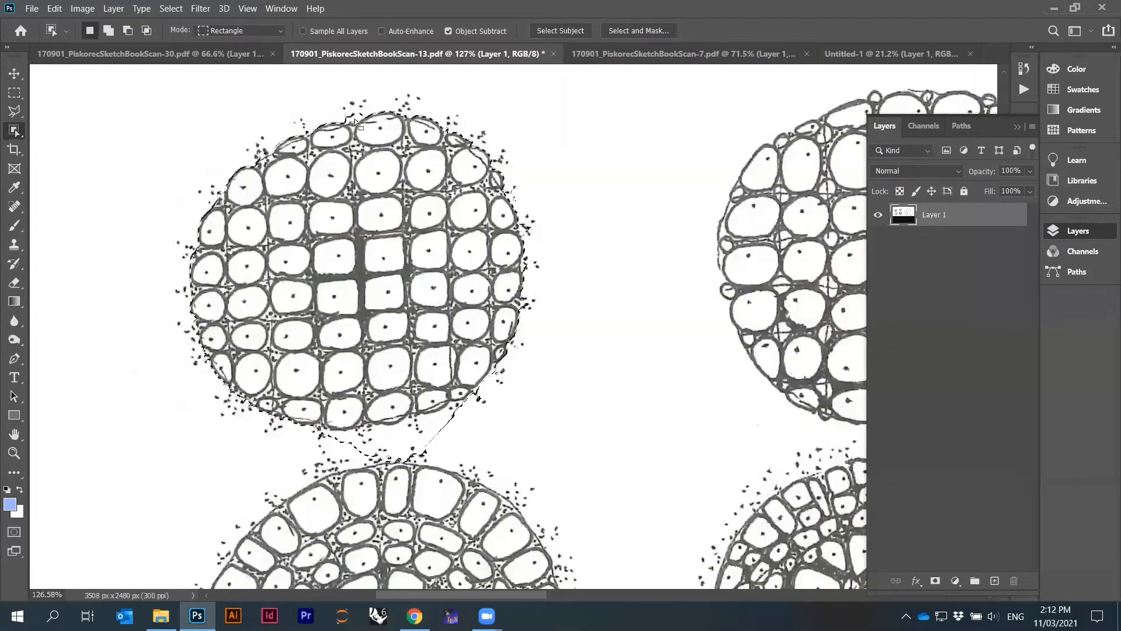
{"action": "left_click", "coordinate": [706, 54]}
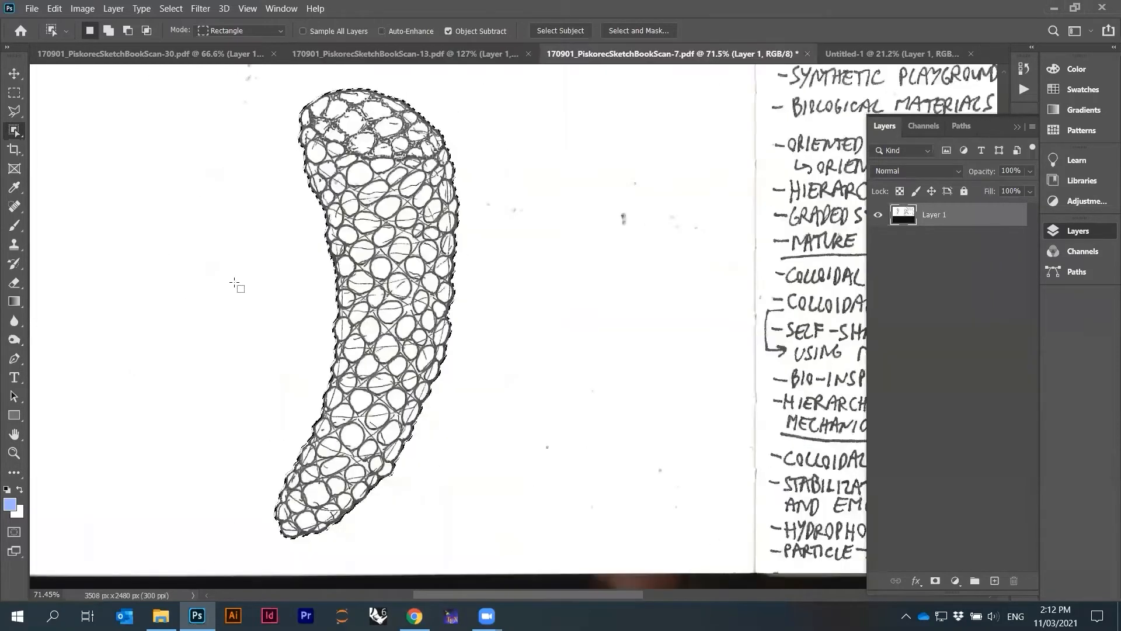
Clear the selection on page 7 and reselect the cucumber drawing with the Object Selection Tool
{"action": "left_click", "coordinate": [14, 92]}
{"action": "left_click", "coordinate": [245, 140]}
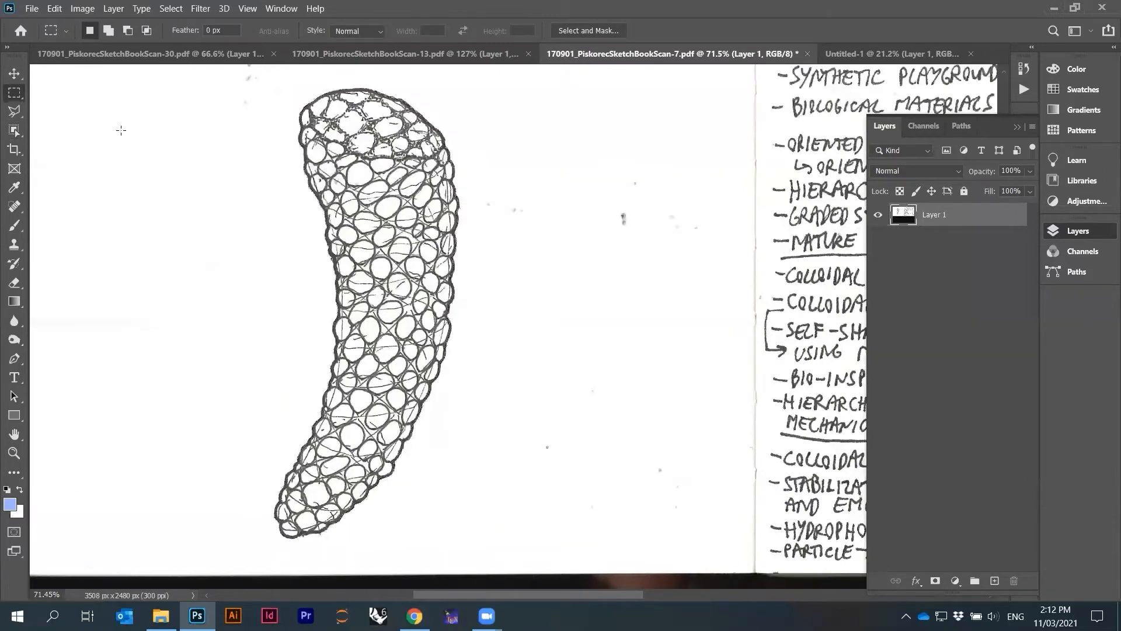
{"action": "left_click", "coordinate": [10, 135]}
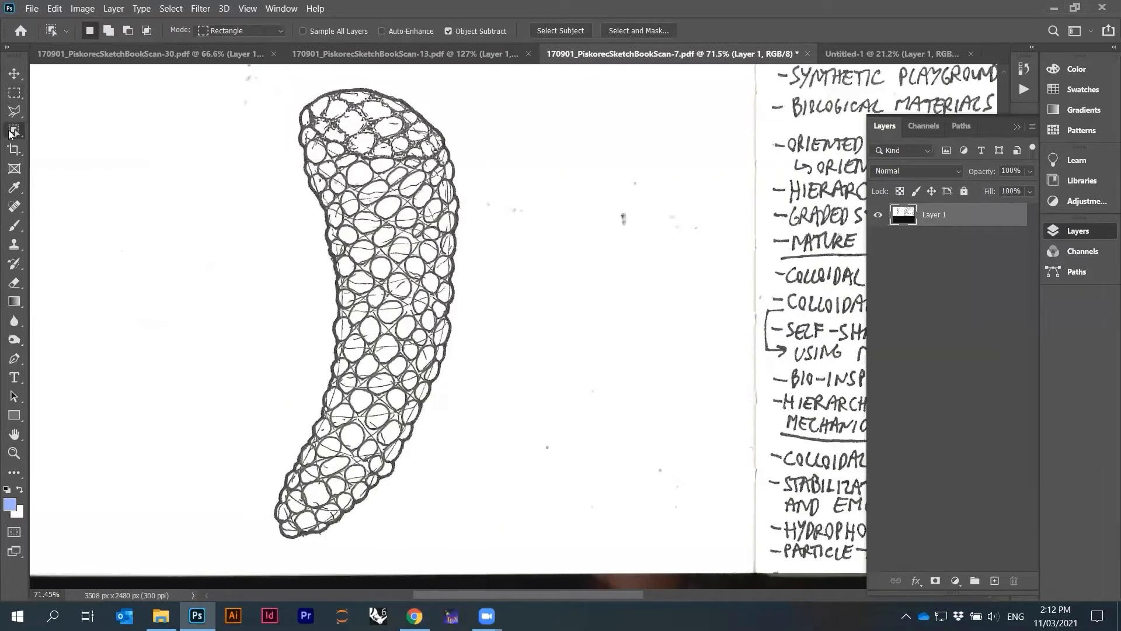
{"action": "left_click_drag", "start_coordinate": [233, 74], "coordinate": [500, 549]}
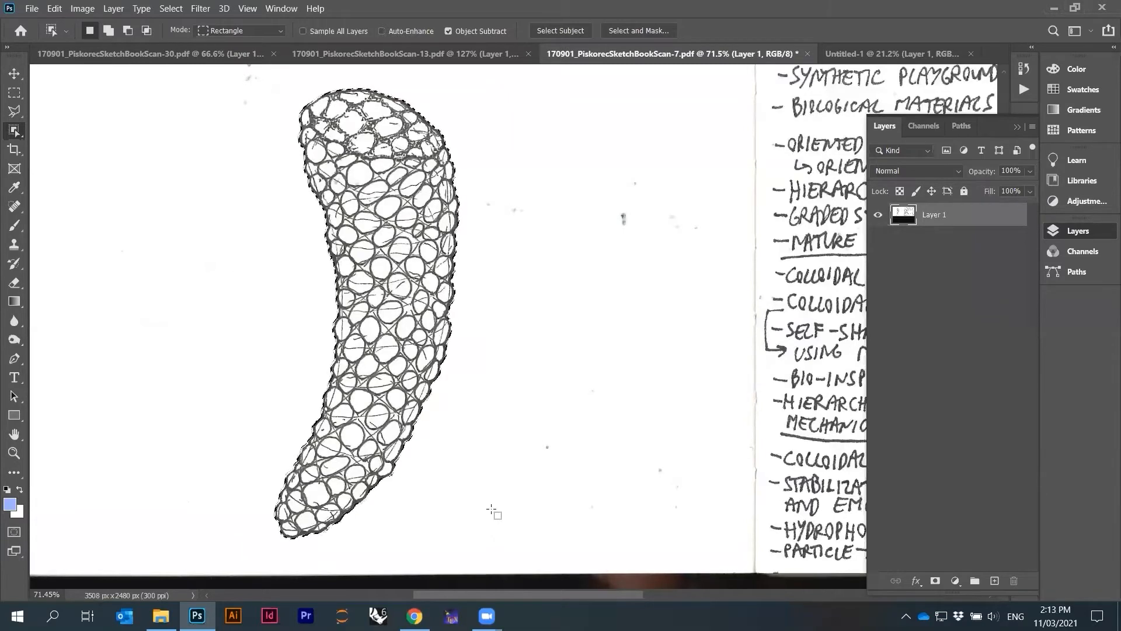
Reposition the pasted cucumber drawing at the upper right of the new document, then return to page 7
{"action": "left_click", "coordinate": [875, 52]}
{"action": "mouse_move", "coordinate": [525, 283]}
{"action": "left_mouse_down"}
{"action": "mouse_move", "coordinate": [752, 200]}
{"action": "mouse_move", "coordinate": [787, 201]}
{"action": "left_mouse_up"}
{"action": "left_click", "coordinate": [624, 57]}
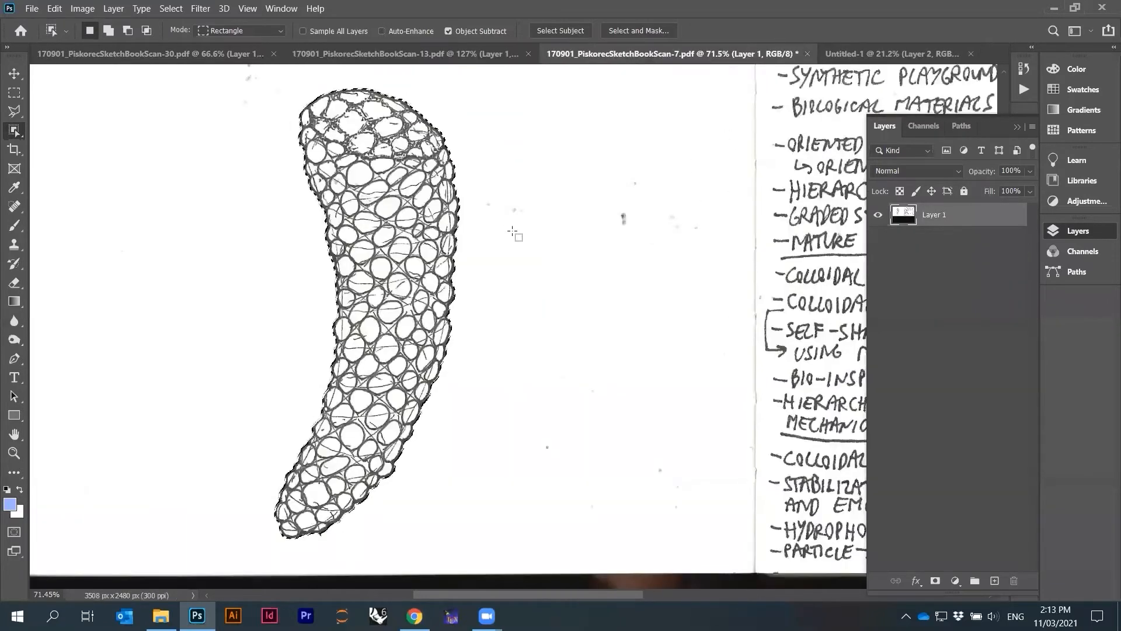
Close the page 7 document without saving changes
{"action": "key", "text": "ctrl+0"}
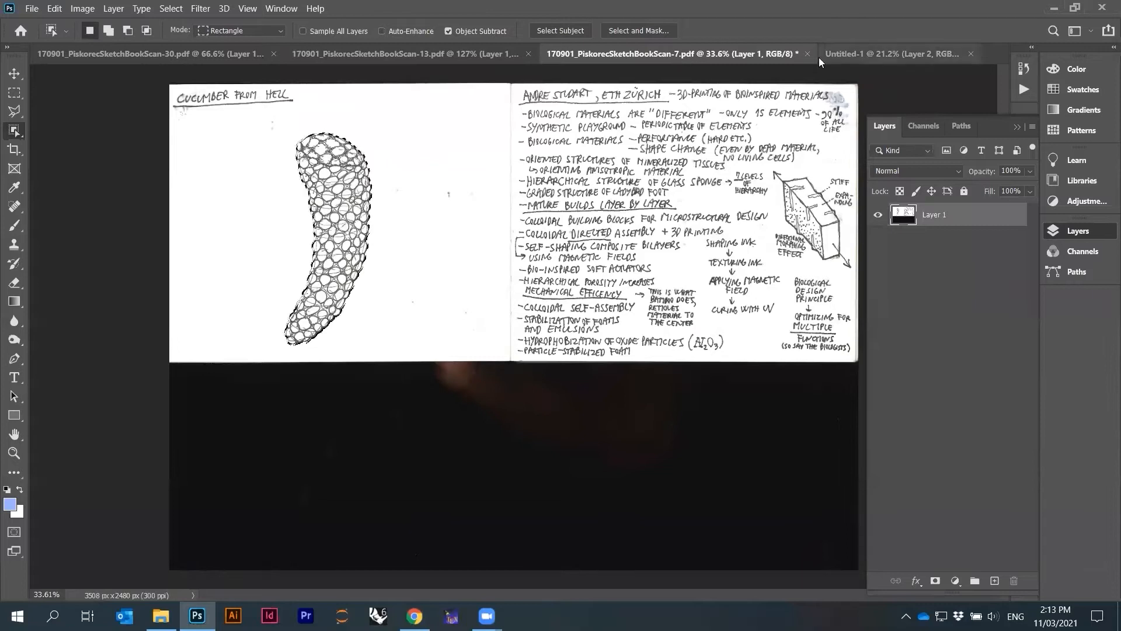
{"action": "left_click", "coordinate": [808, 53]}
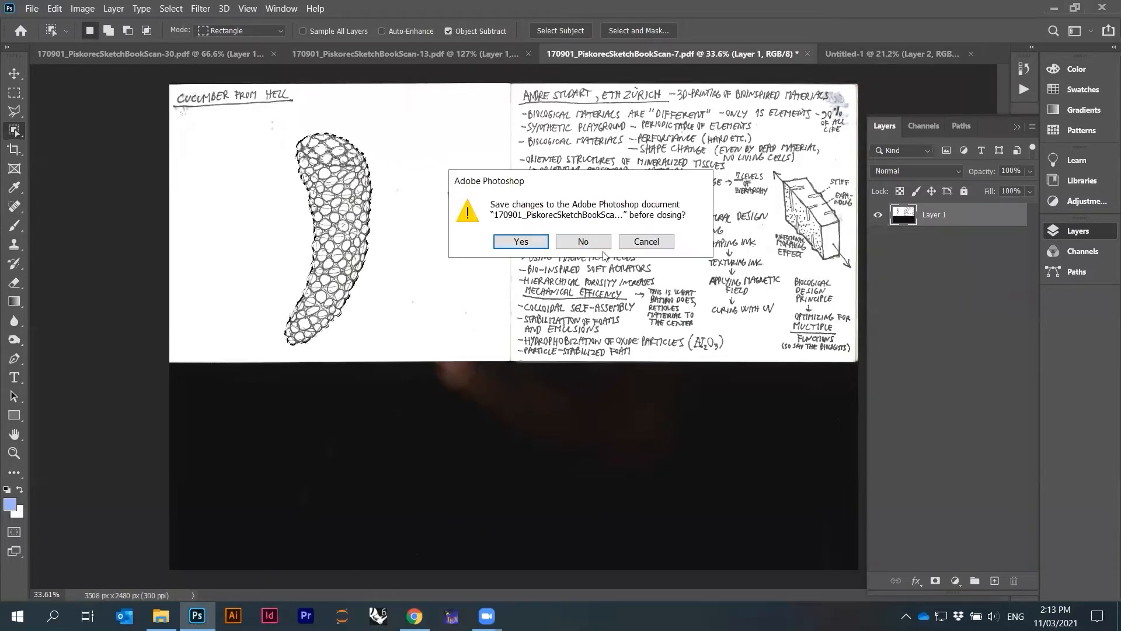
{"action": "key", "text": "n"}
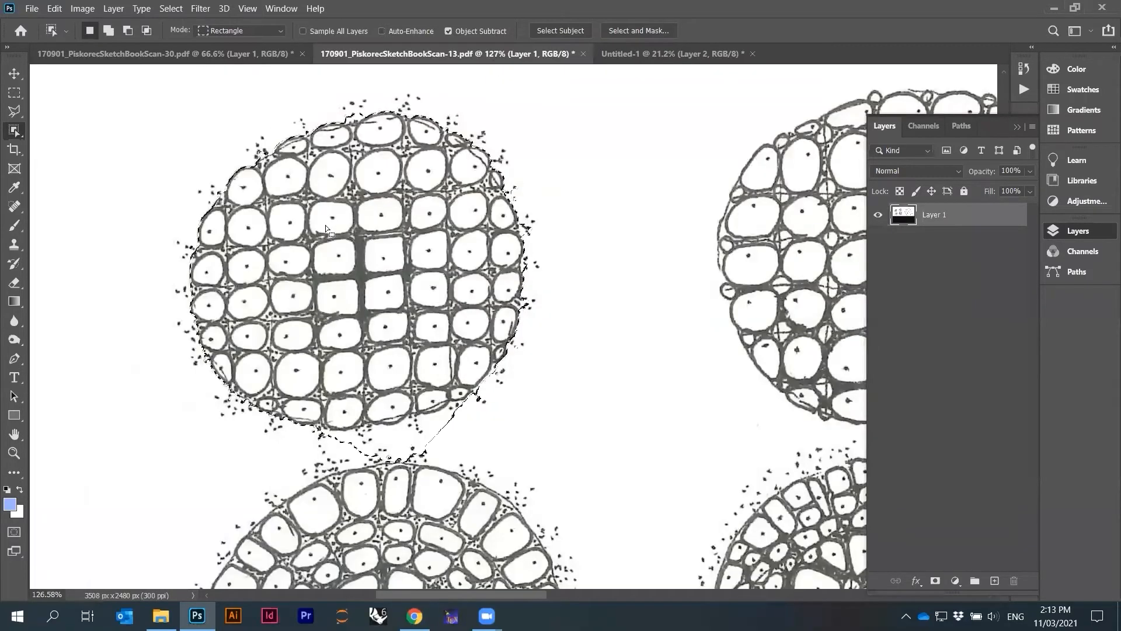
On page 13, select the four circular cell drawings with the Rectangular Marquee Tool and copy them
{"action": "scroll", "coordinate": [325, 225], "scroll_direction": "down", "scroll_amount": 3}
{"action": "left_click", "coordinate": [14, 92]}
{"action": "scroll", "coordinate": [298, 157], "scroll_direction": "down", "scroll_amount": 2}
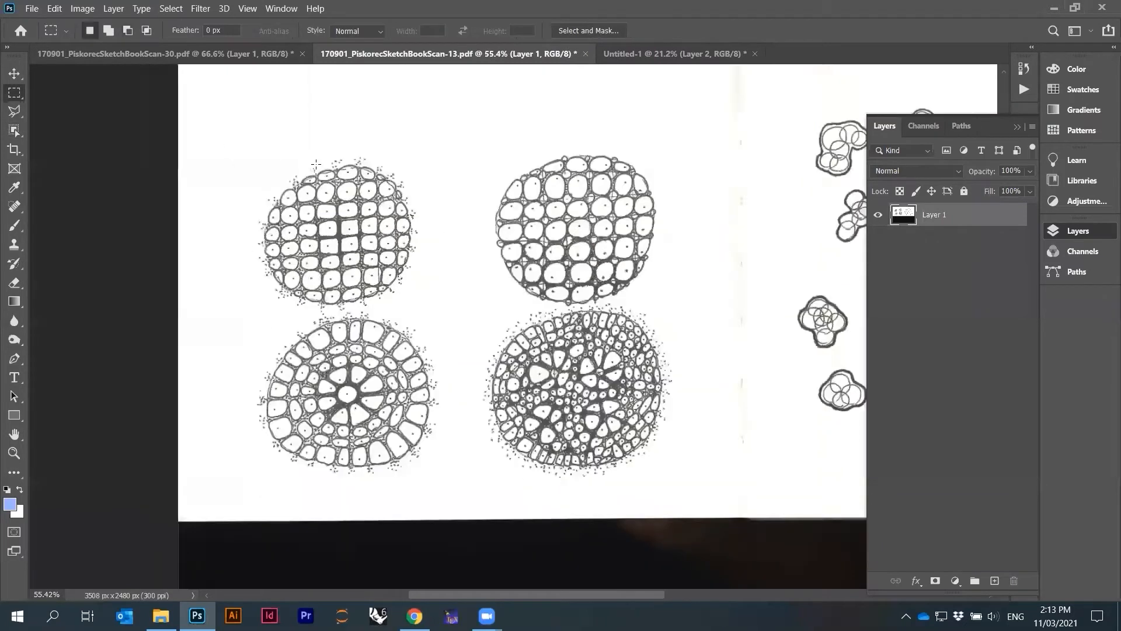
{"action": "left_click_drag", "start_coordinate": [251, 138], "coordinate": [623, 435]}
{"action": "key", "text": "ctrl+c"}
Paste the cell drawings into the new document and place them between the building and the cucumber
{"action": "left_click", "coordinate": [655, 53]}
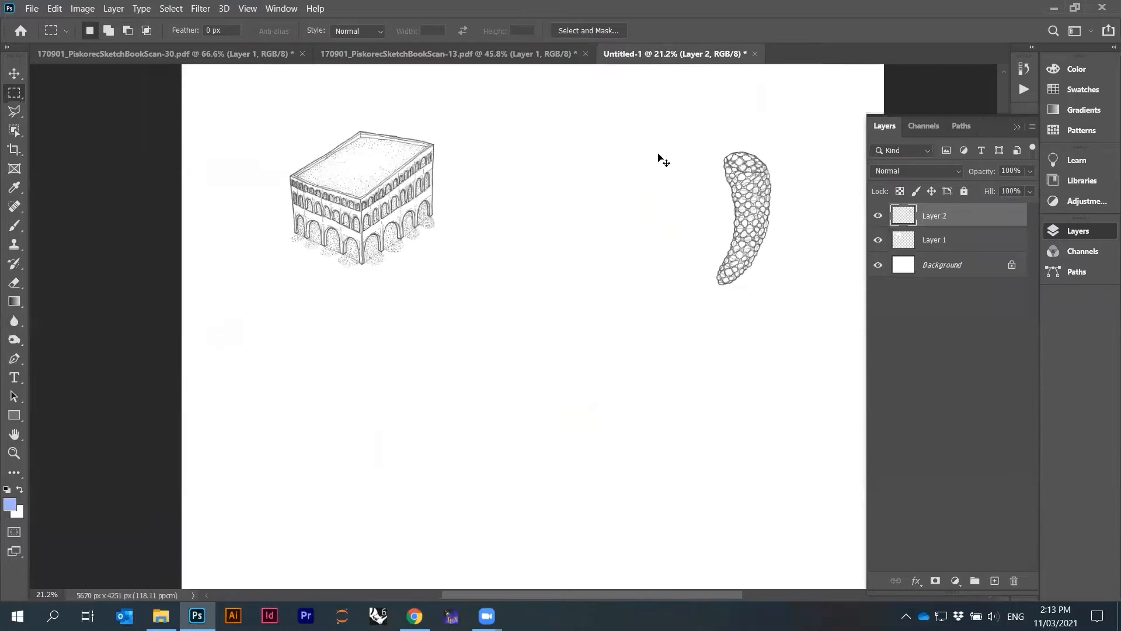
{"action": "key", "text": "ctrl+v"}
{"action": "left_click_drag", "start_coordinate": [558, 321], "coordinate": [604, 207]}
Select the scattered blob drawings on page 13's right page and place them below the building in the new document
{"action": "left_click", "coordinate": [546, 52]}
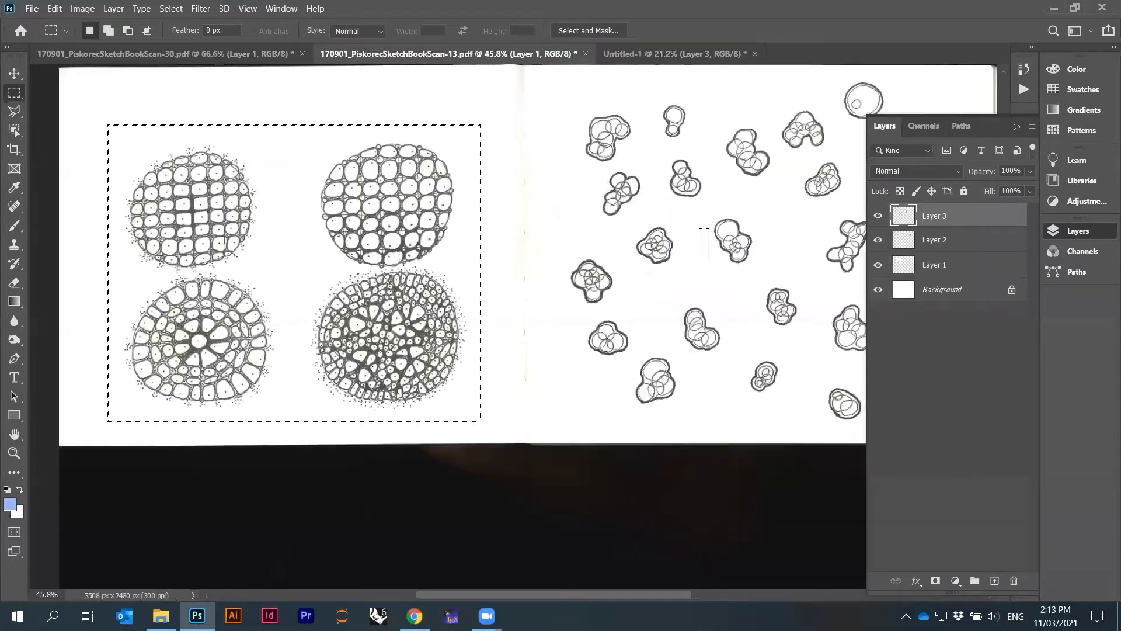
{"action": "scroll", "coordinate": [657, 240], "scroll_direction": "down", "scroll_amount": 2}
{"action": "scroll", "coordinate": [850, 197], "scroll_direction": "up", "scroll_amount": 3}
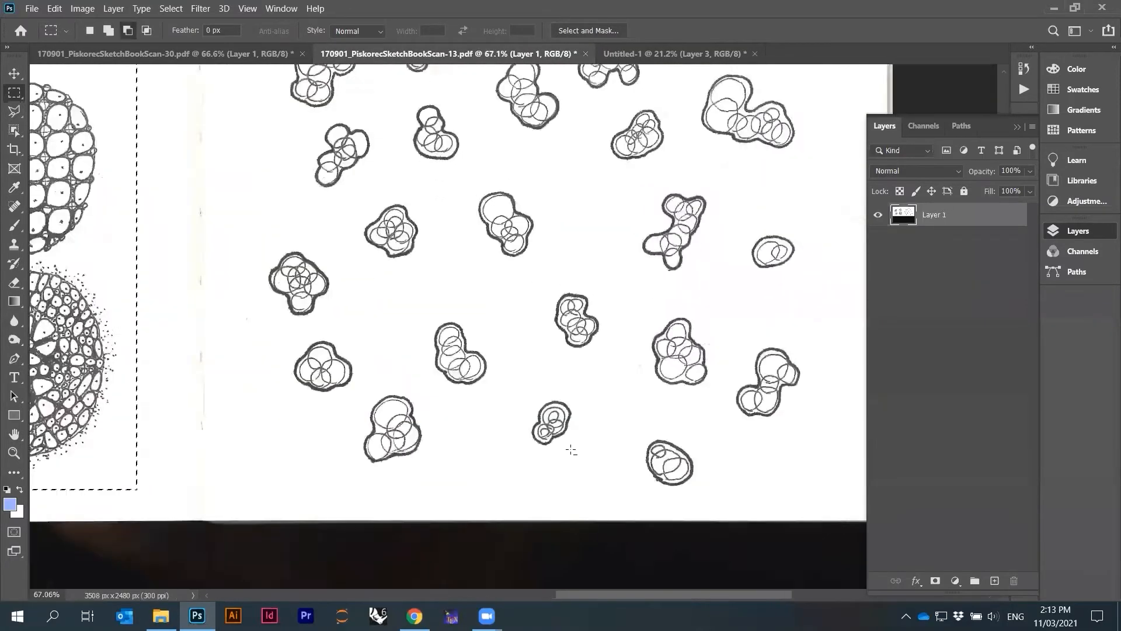
{"action": "scroll", "coordinate": [571, 450], "scroll_direction": "down", "scroll_amount": 1}
{"action": "left_click_drag", "start_coordinate": [336, 103], "coordinate": [765, 491]}
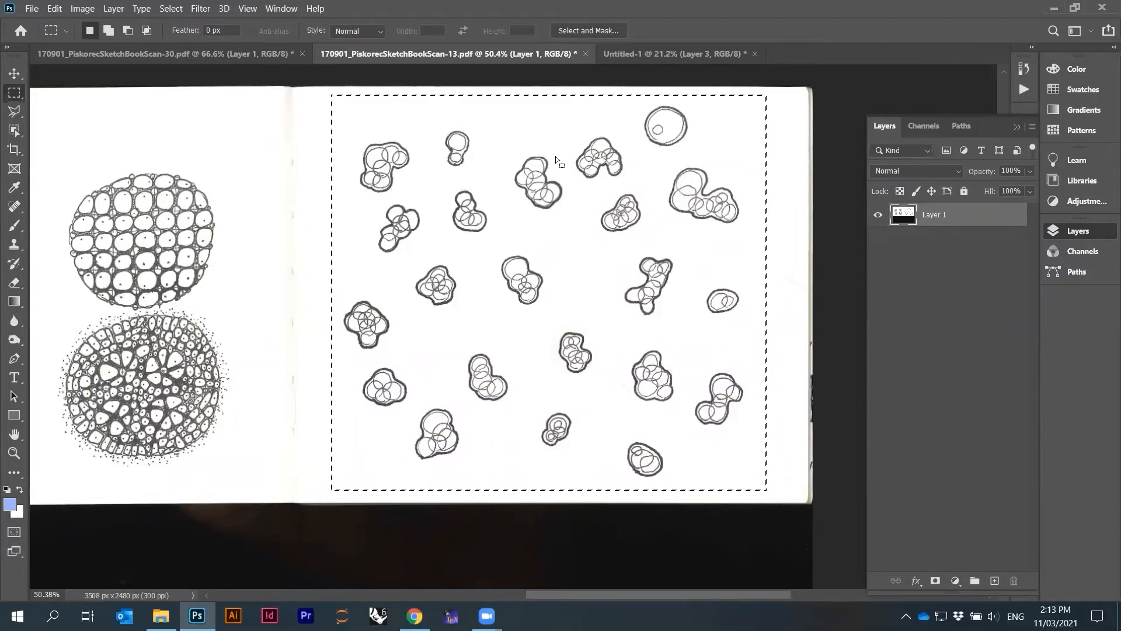
{"action": "left_click", "coordinate": [663, 52]}
{"action": "mouse_move", "coordinate": [698, 252]}
{"action": "left_mouse_down"}
{"action": "mouse_move", "coordinate": [576, 317]}
{"action": "mouse_move", "coordinate": [441, 421]}
{"action": "mouse_move", "coordinate": [403, 406]}
{"action": "mouse_move", "coordinate": [382, 380]}
{"action": "left_mouse_up"}
Close the page 13 document without saving changes
{"action": "left_click", "coordinate": [485, 52]}
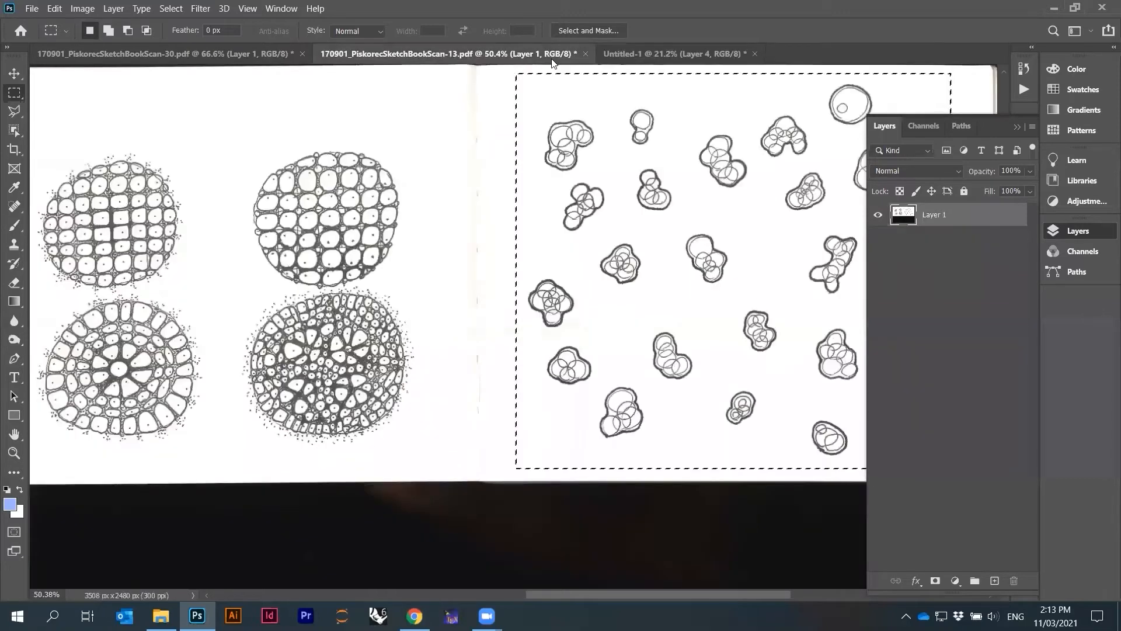
{"action": "left_click", "coordinate": [585, 53]}
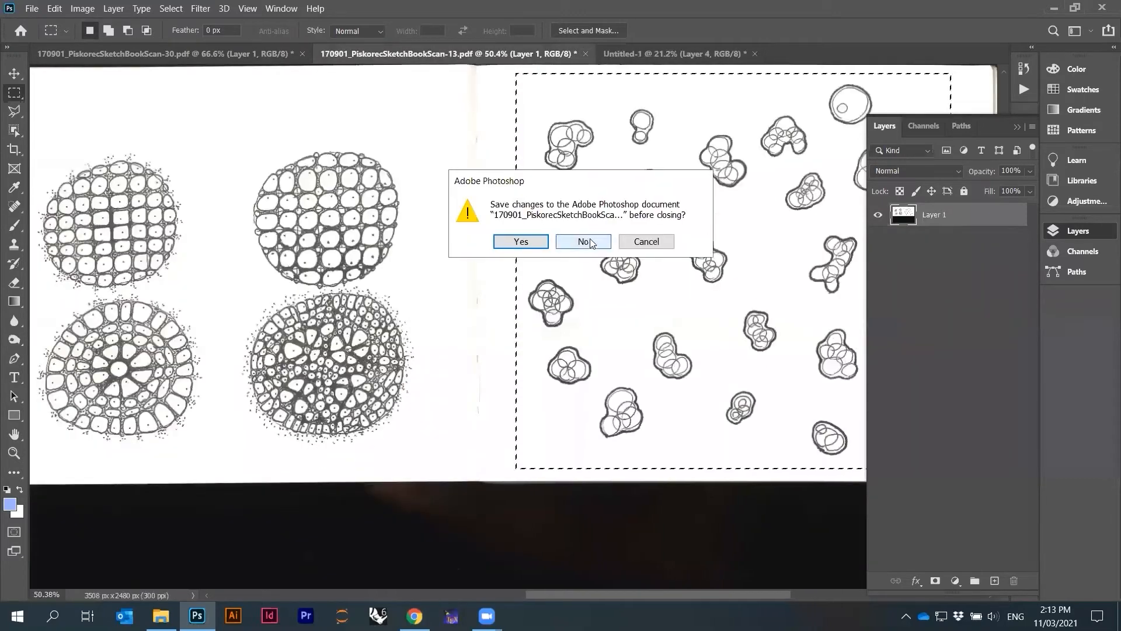
{"action": "left_click", "coordinate": [580, 310]}
Close the page 30 document without saving changes
{"action": "left_click", "coordinate": [272, 54]}
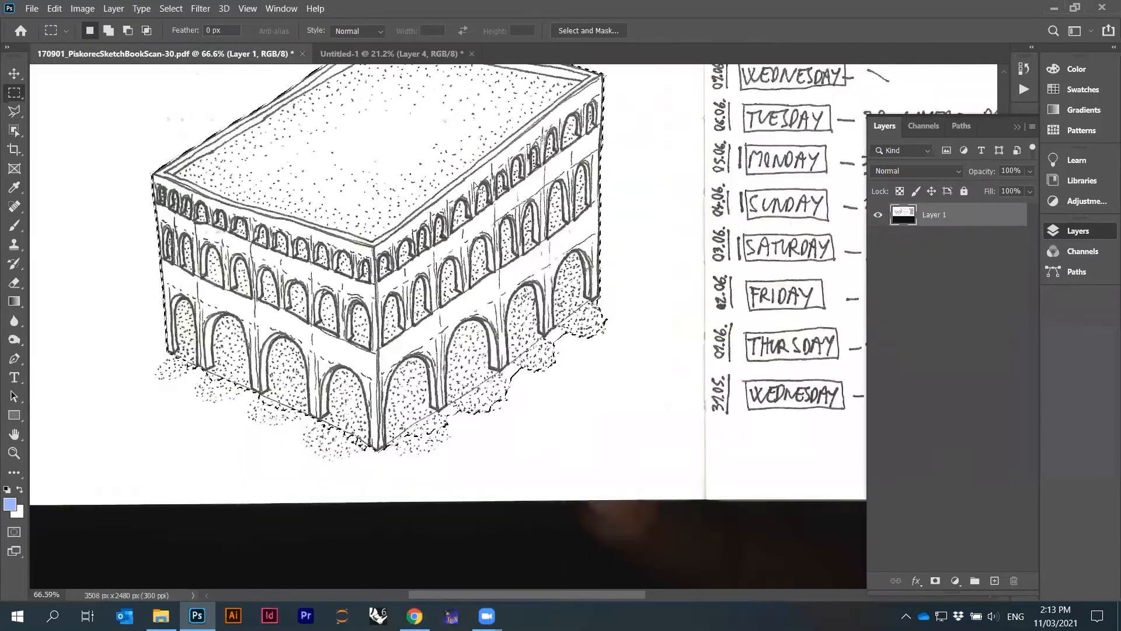
{"action": "left_click", "coordinate": [391, 54]}
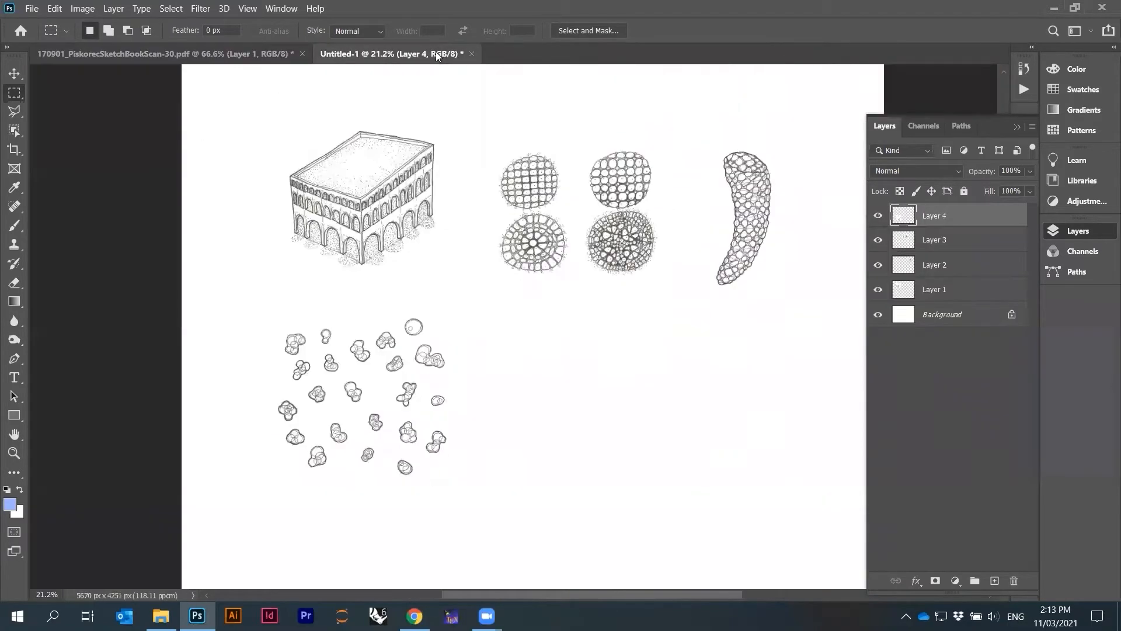
{"action": "left_click", "coordinate": [262, 53]}
{"action": "scroll", "coordinate": [425, 396], "scroll_direction": "down", "scroll_amount": 9}
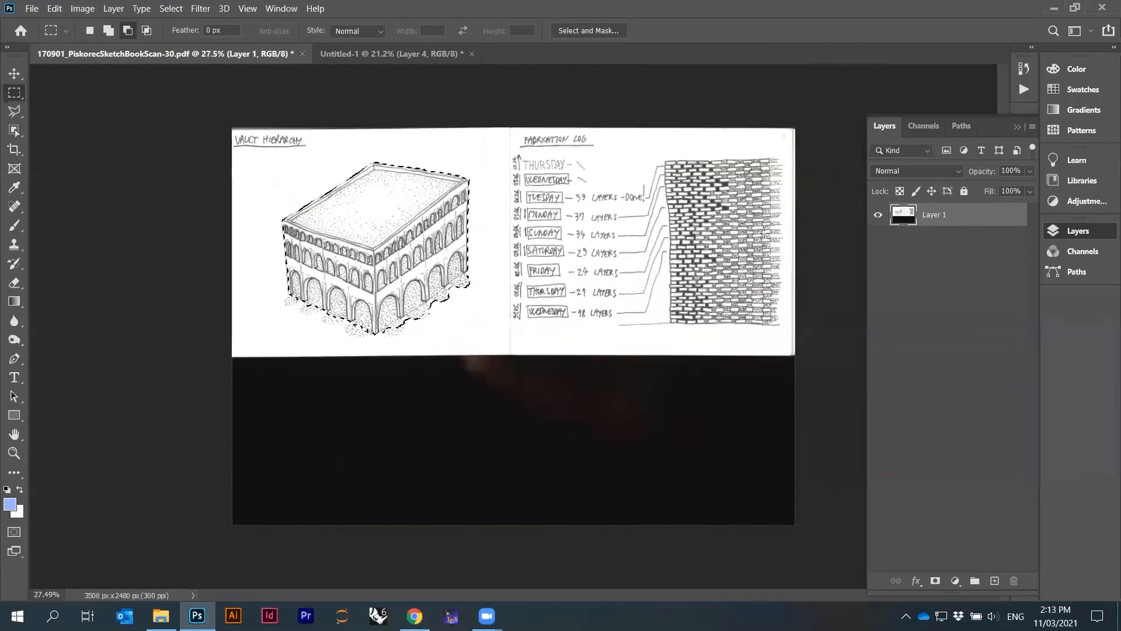
{"action": "scroll", "coordinate": [695, 275], "scroll_direction": "up", "scroll_amount": 7}
{"action": "scroll", "coordinate": [488, 378], "scroll_direction": "down", "scroll_amount": 3}
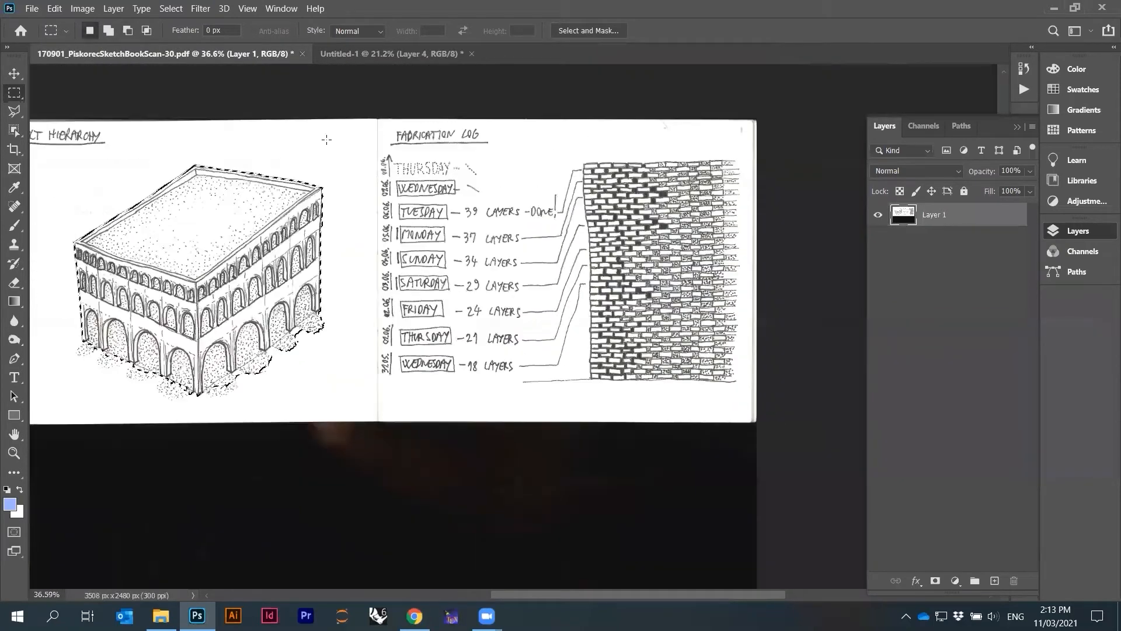
{"action": "left_click", "coordinate": [302, 53]}
{"action": "left_click", "coordinate": [583, 242]}
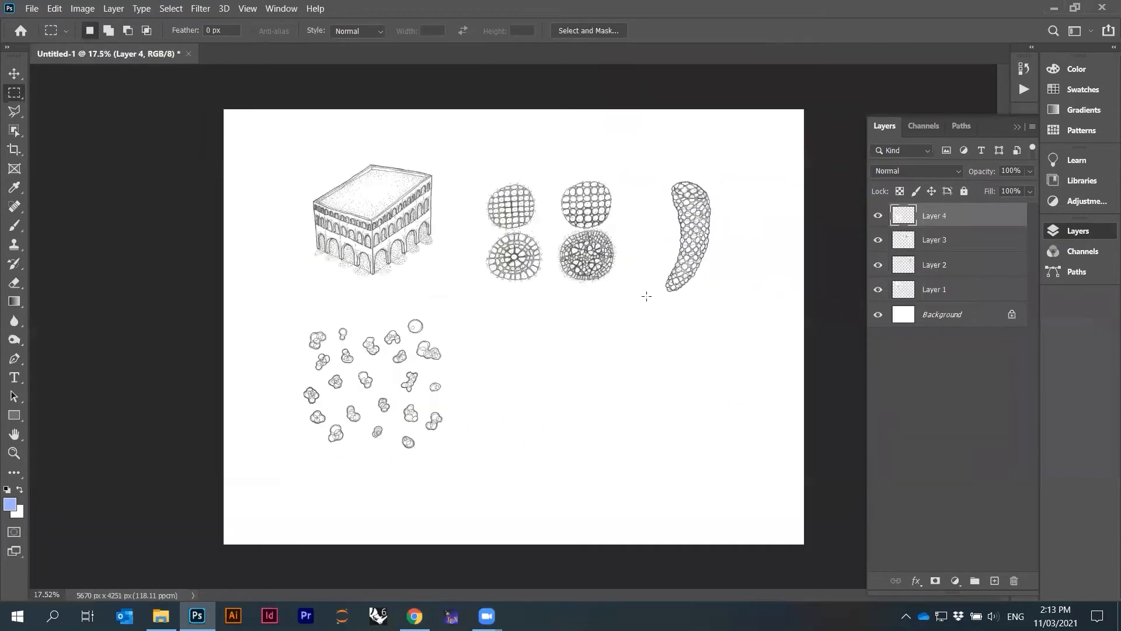
Nudge the cell drawings and the building drawing into a tidier arrangement
{"action": "left_click_drag", "start_coordinate": [557, 252], "coordinate": [589, 251]}
{"action": "left_click_drag", "start_coordinate": [413, 195], "coordinate": [441, 203]}
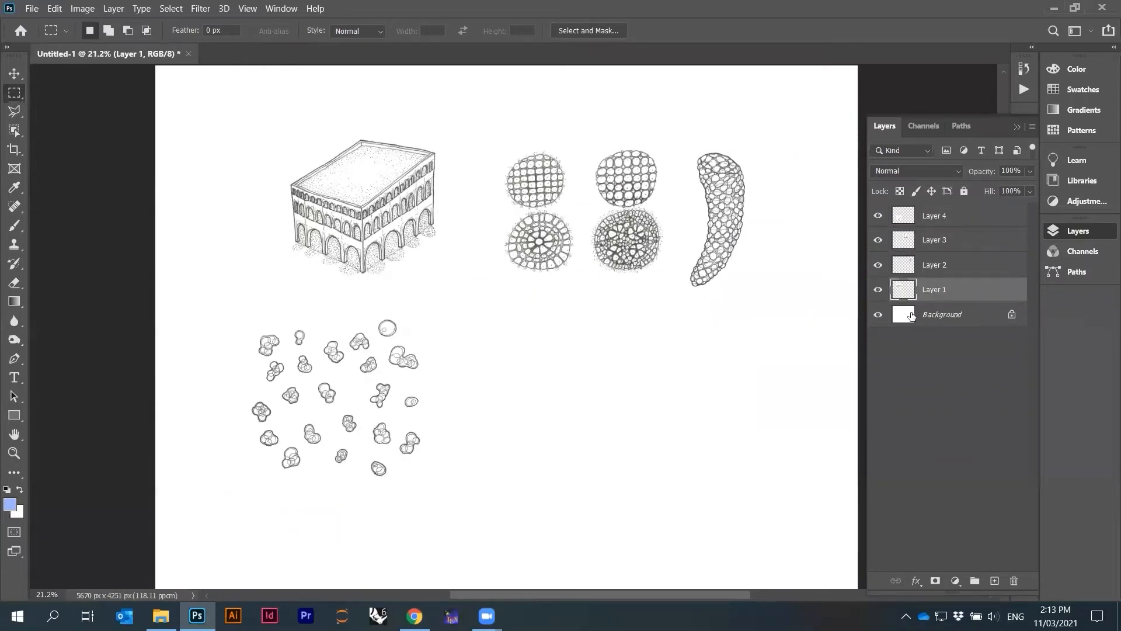
Hide the Background layer to inspect each pasted drawing layer, then show the Background again
{"action": "left_click", "coordinate": [878, 315]}
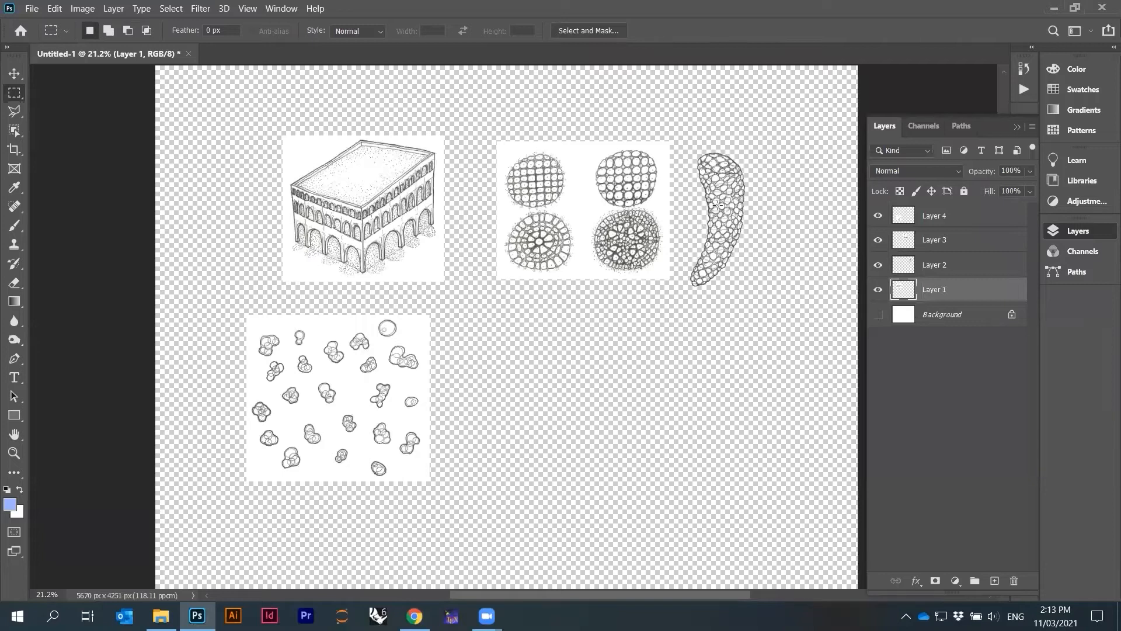
{"action": "scroll", "coordinate": [736, 207], "scroll_direction": "up", "scroll_amount": 5}
{"action": "key", "text": "alt+bracketright"}
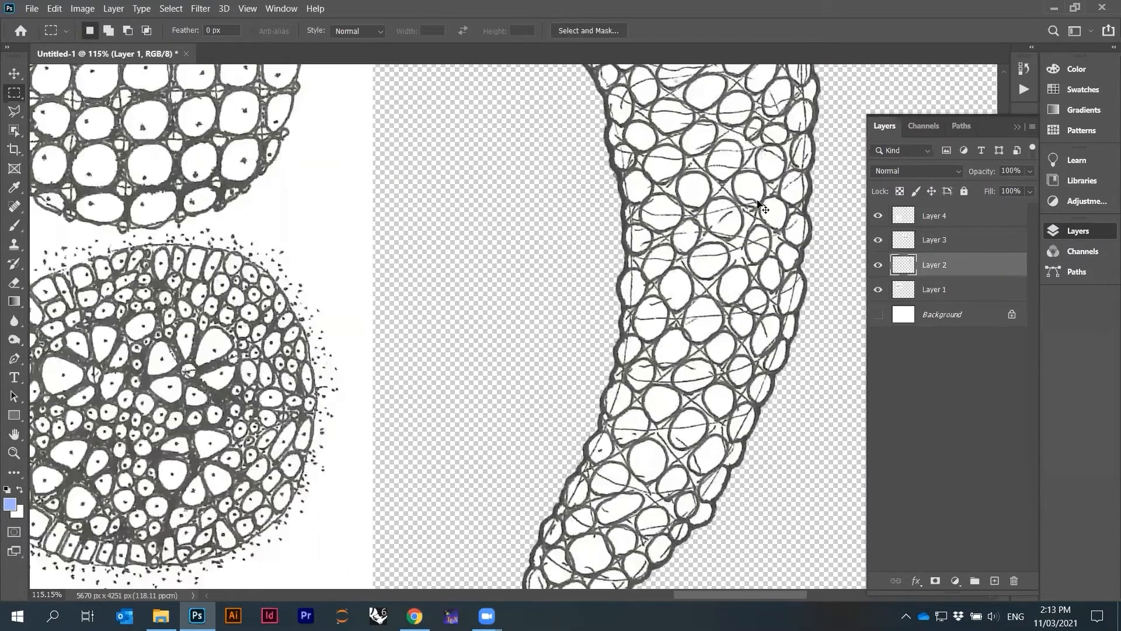
{"action": "mouse_move", "coordinate": [738, 237]}
{"action": "left_mouse_down"}
{"action": "mouse_move", "coordinate": [747, 248]}
{"action": "mouse_move", "coordinate": [736, 227]}
{"action": "mouse_move", "coordinate": [757, 184]}
{"action": "left_mouse_up"}
{"action": "scroll", "coordinate": [749, 201], "scroll_direction": "down", "scroll_amount": 2}
{"action": "scroll", "coordinate": [707, 230], "scroll_direction": "down", "scroll_amount": 1}
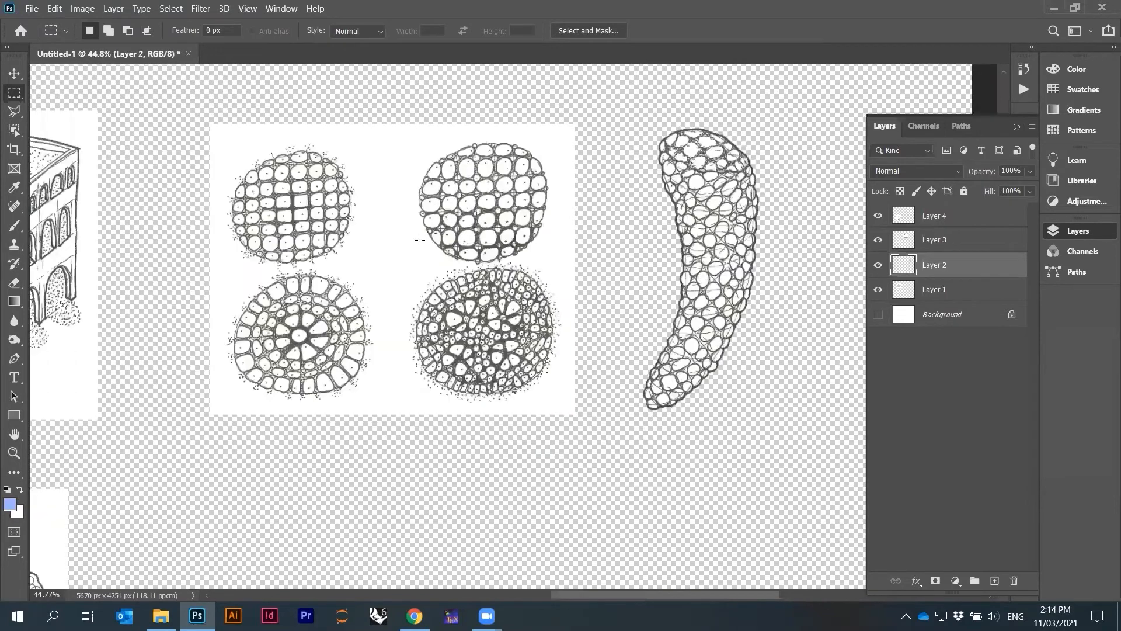
{"action": "left_click_drag", "start_coordinate": [385, 224], "coordinate": [386, 217]}
{"action": "scroll", "coordinate": [607, 273], "scroll_direction": "up", "scroll_amount": 2}
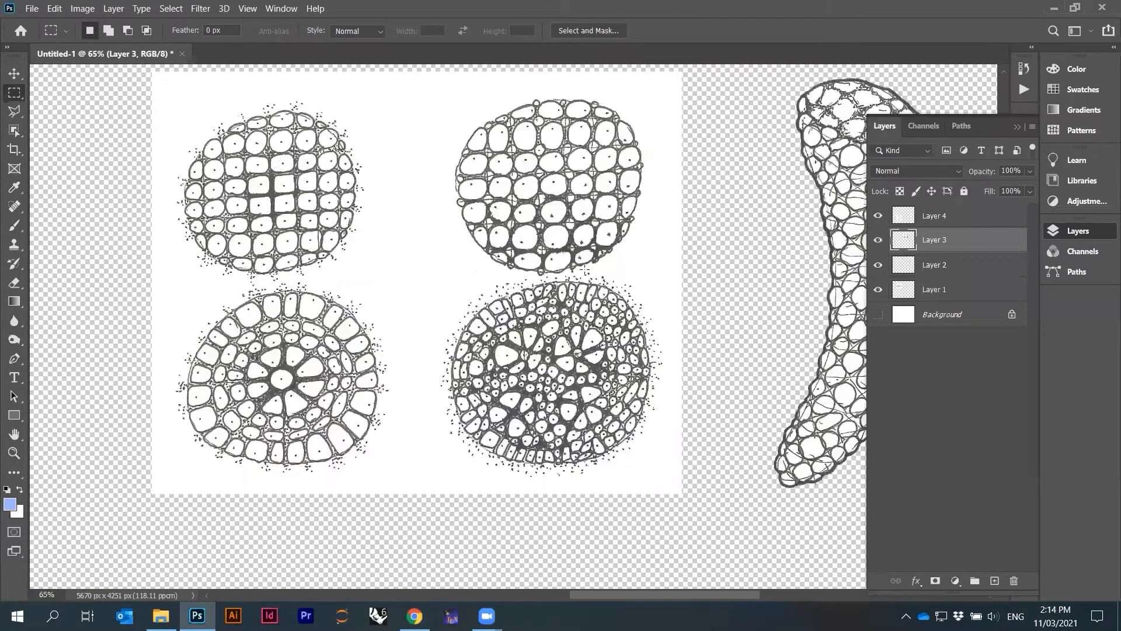
{"action": "scroll", "coordinate": [607, 273], "scroll_direction": "down", "scroll_amount": 3}
{"action": "scroll", "coordinate": [607, 273], "scroll_direction": "down", "scroll_amount": 2}
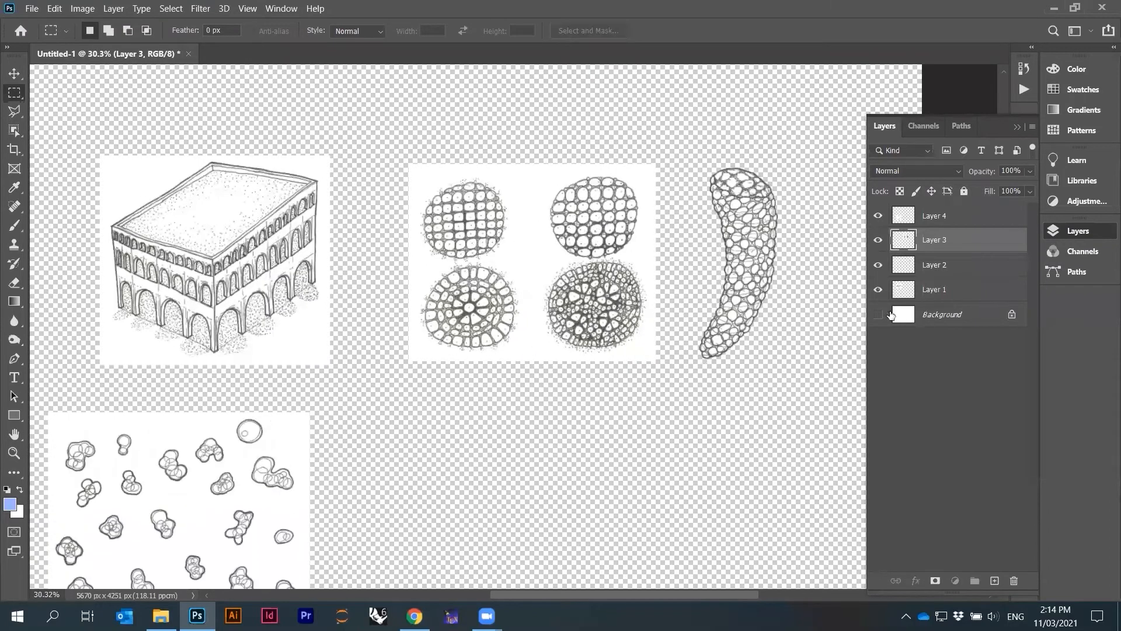
{"action": "left_click", "coordinate": [890, 315]}
{"action": "left_click", "coordinate": [877, 314]}
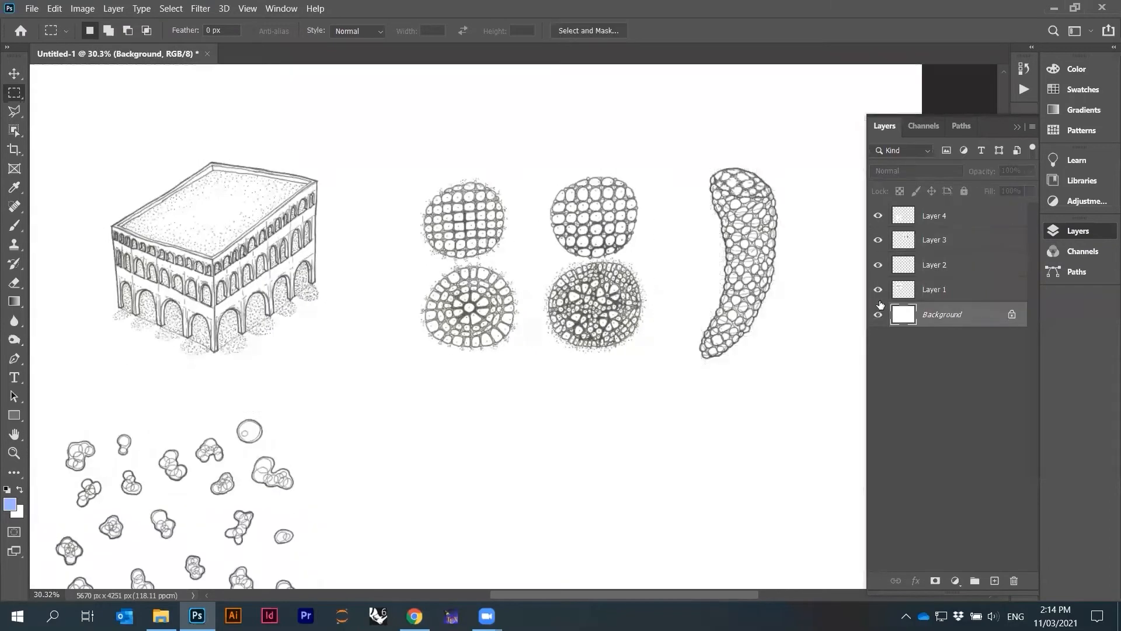
Zoom in on the vault building drawing and select its layer
{"action": "scroll", "coordinate": [382, 194], "scroll_direction": "up", "scroll_amount": 2}
{"action": "scroll", "coordinate": [383, 194], "scroll_direction": "down", "scroll_amount": 1}
{"action": "scroll", "coordinate": [420, 228], "scroll_direction": "up", "scroll_amount": 3}
{"action": "scroll", "coordinate": [374, 290], "scroll_direction": "up", "scroll_amount": 2}
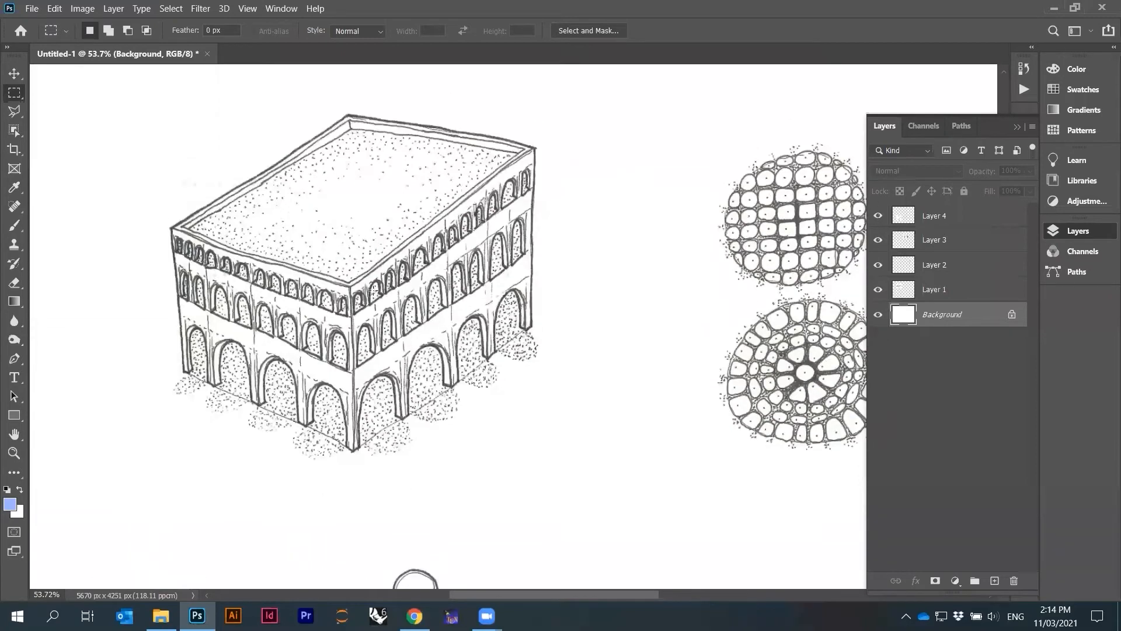
{"action": "scroll", "coordinate": [248, 305], "scroll_direction": "up", "scroll_amount": 1}
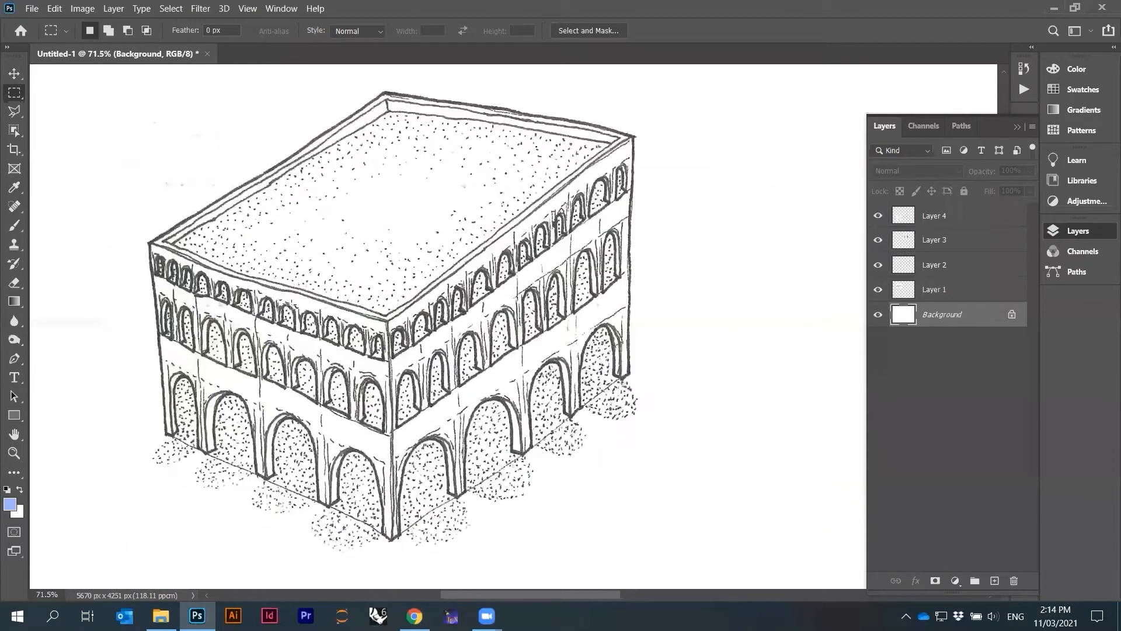
{"action": "left_click", "coordinate": [417, 264], "text": "ctrl"}
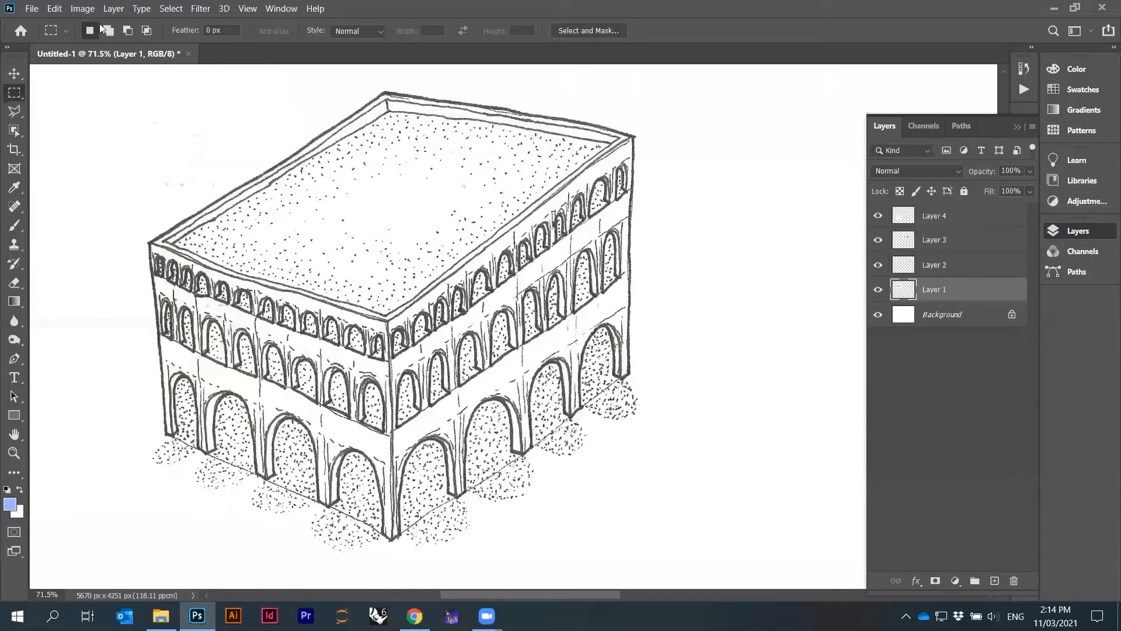
{"action": "left_click", "coordinate": [83, 8]}
{"action": "mouse_move", "coordinate": [92, 24]}
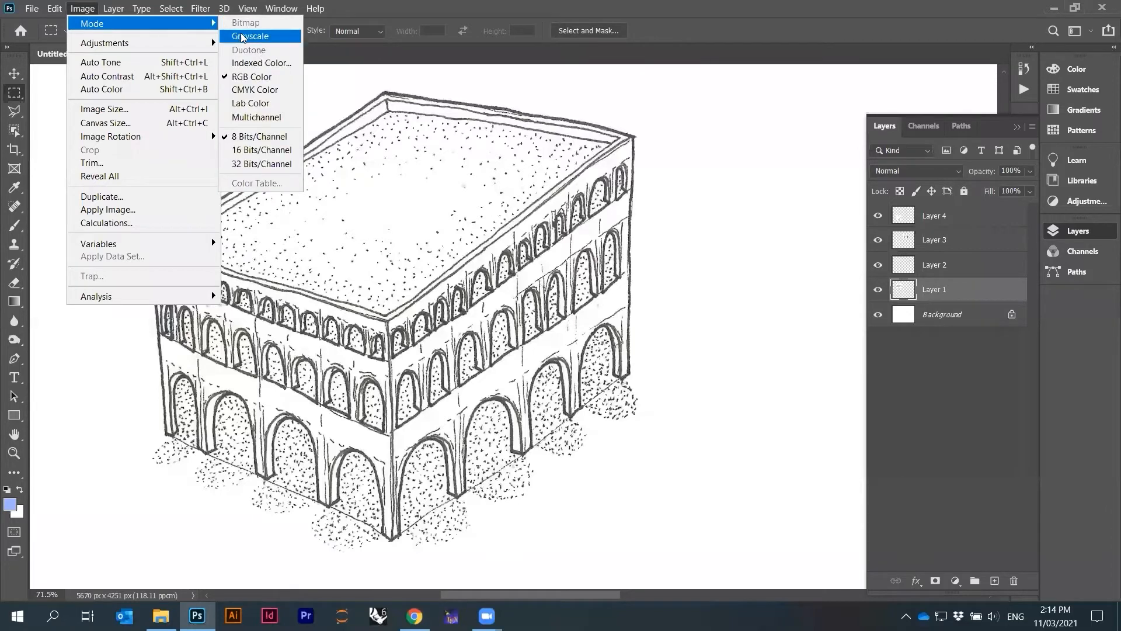
{"action": "left_click", "coordinate": [92, 13]}
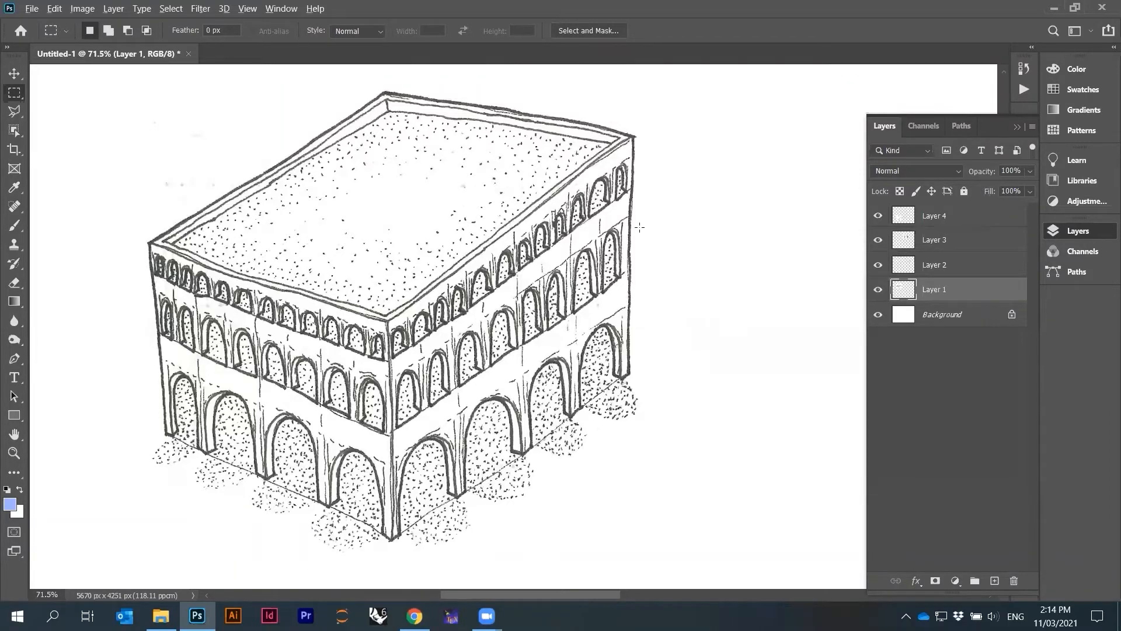
Desaturate the vault building drawing layer
{"action": "scroll", "coordinate": [639, 227], "scroll_direction": "up", "scroll_amount": 8}
{"action": "scroll", "coordinate": [735, 248], "scroll_direction": "down", "scroll_amount": 4}
{"action": "scroll", "coordinate": [739, 242], "scroll_direction": "down", "scroll_amount": 3}
{"action": "left_click", "coordinate": [92, 8]}
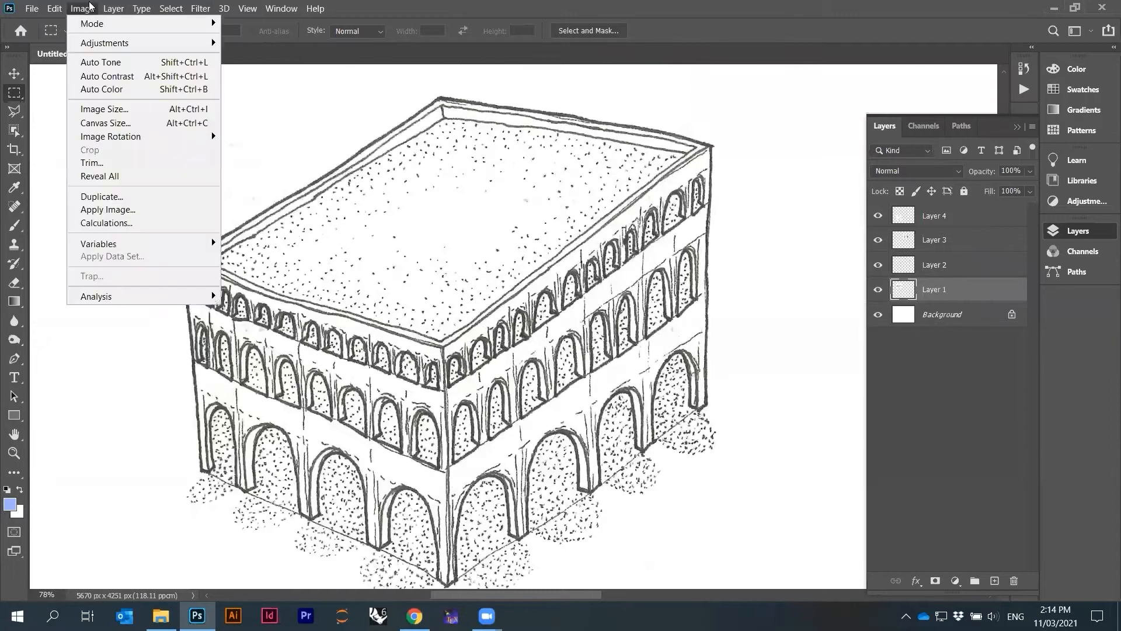
{"action": "mouse_move", "coordinate": [98, 42]}
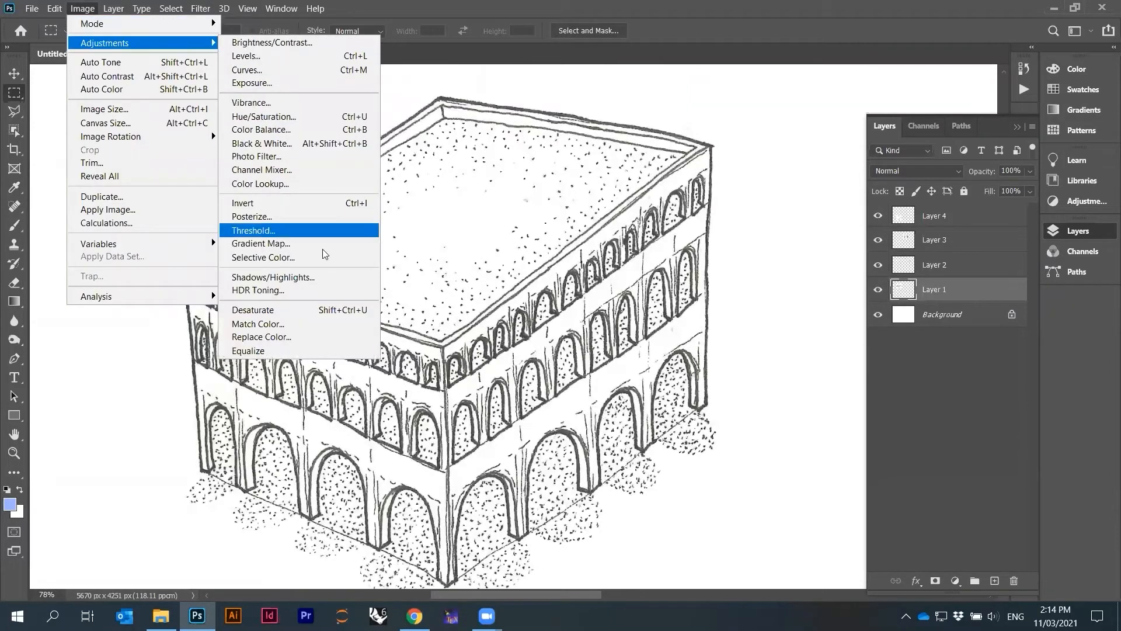
{"action": "left_click", "coordinate": [284, 310]}
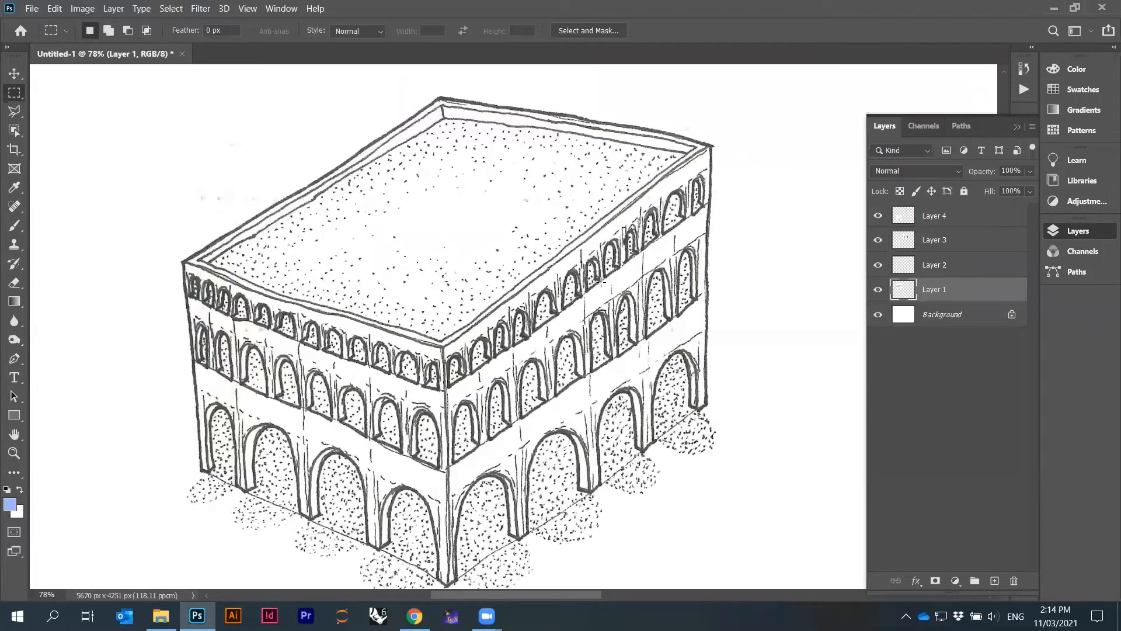
Undo and redo the desaturation to compare, then zoom in to inspect the linework
{"action": "key", "text": "ctrl+z"}
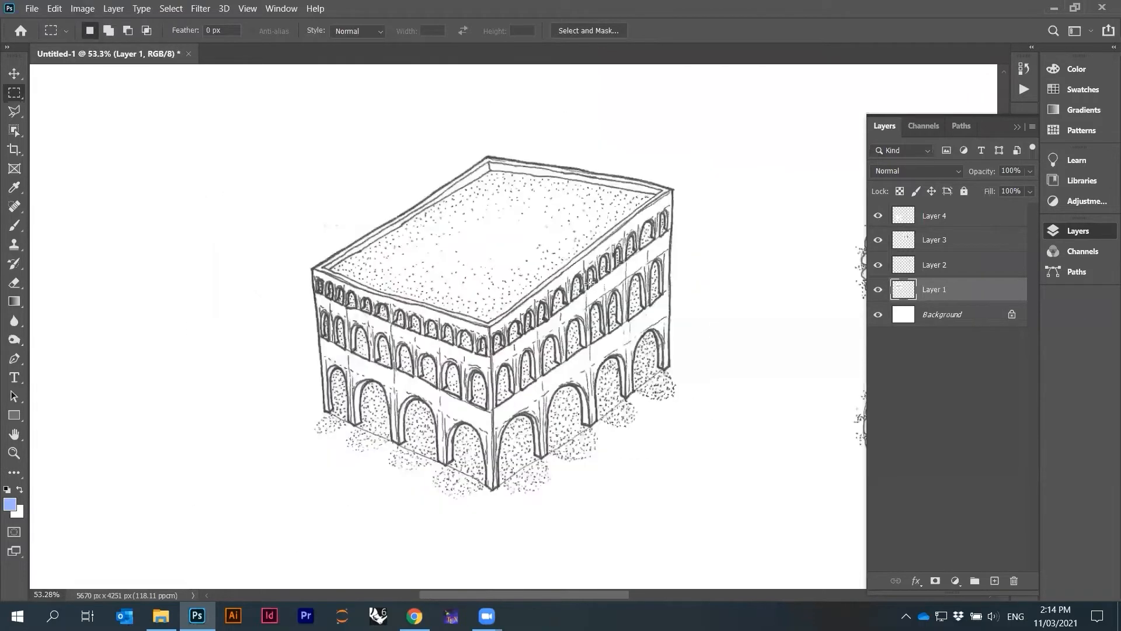
{"action": "key", "text": "ctrl+shift+z"}
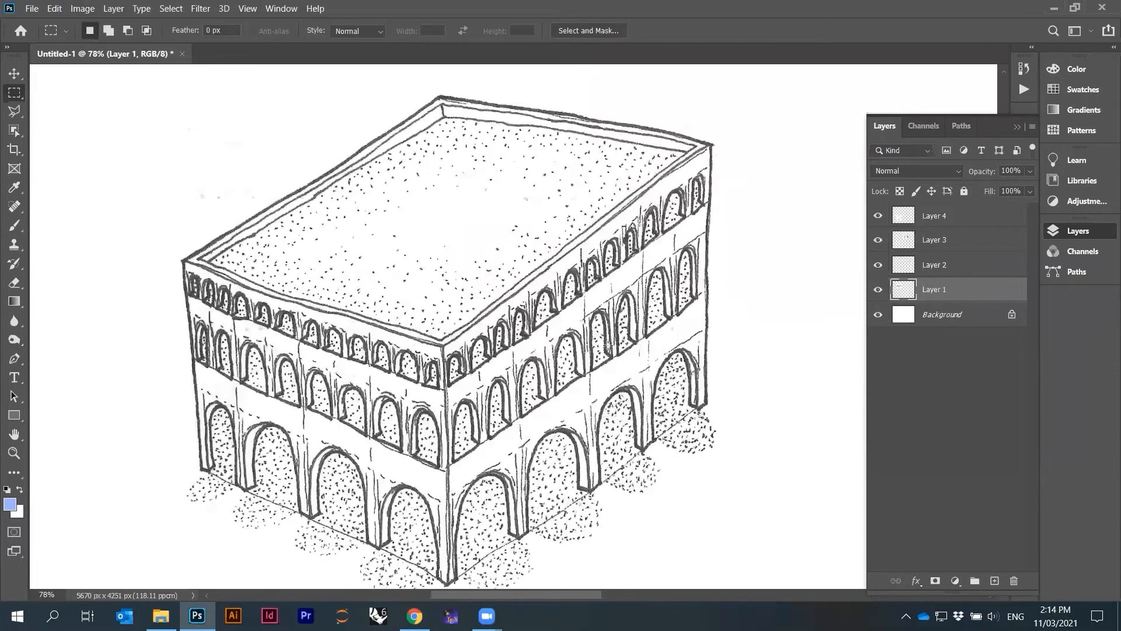
{"action": "scroll", "coordinate": [608, 345], "scroll_direction": "up", "scroll_amount": 5}
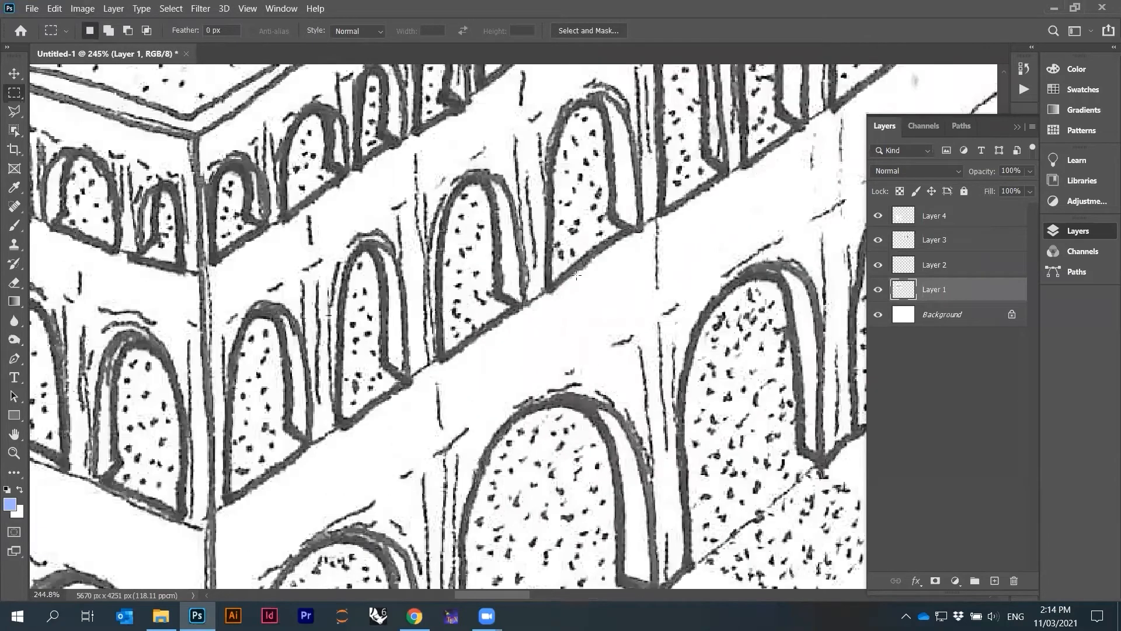
{"action": "scroll", "coordinate": [577, 275], "scroll_direction": "up", "scroll_amount": 3}
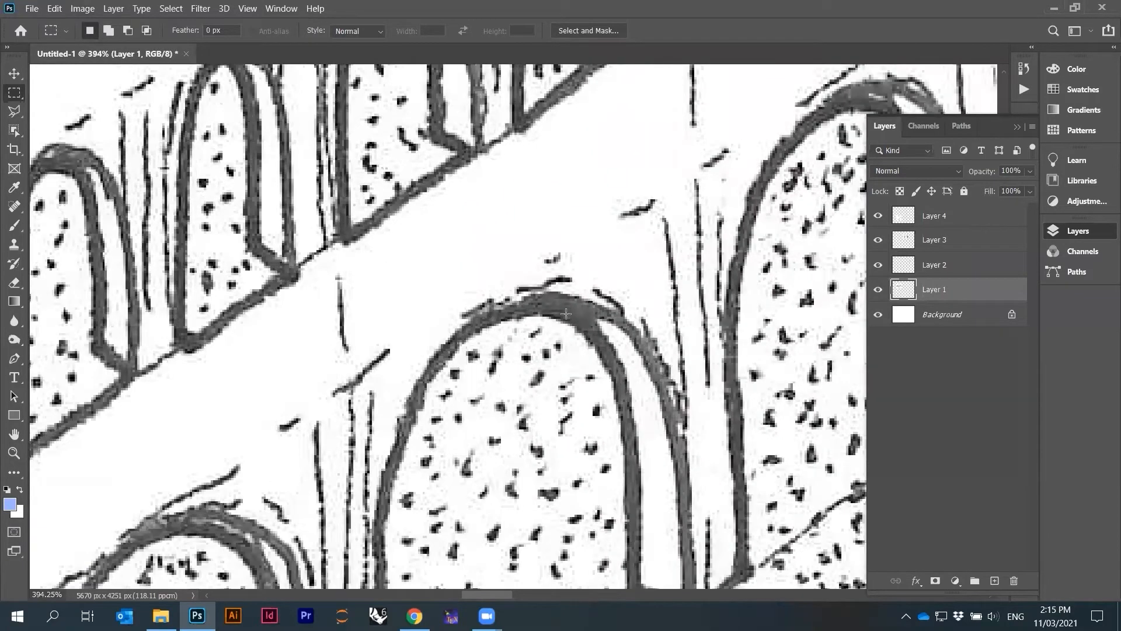
Sample the grey tones of the vault building's linework with the foreground color picker, then cancel it
{"action": "left_click", "coordinate": [13, 503]}
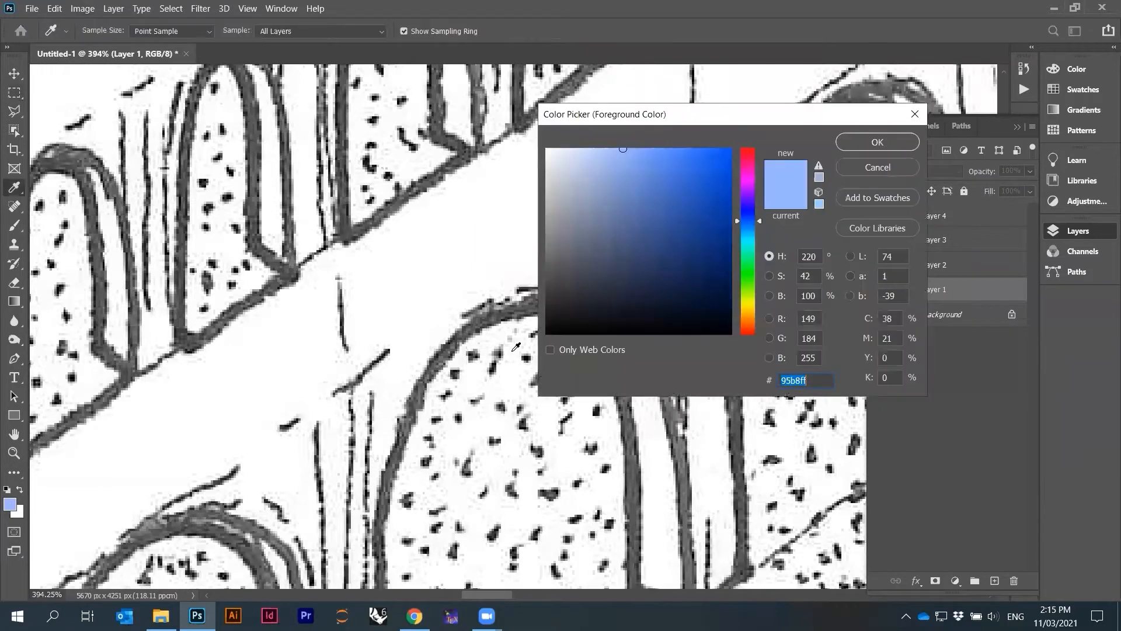
{"action": "left_click", "coordinate": [520, 310]}
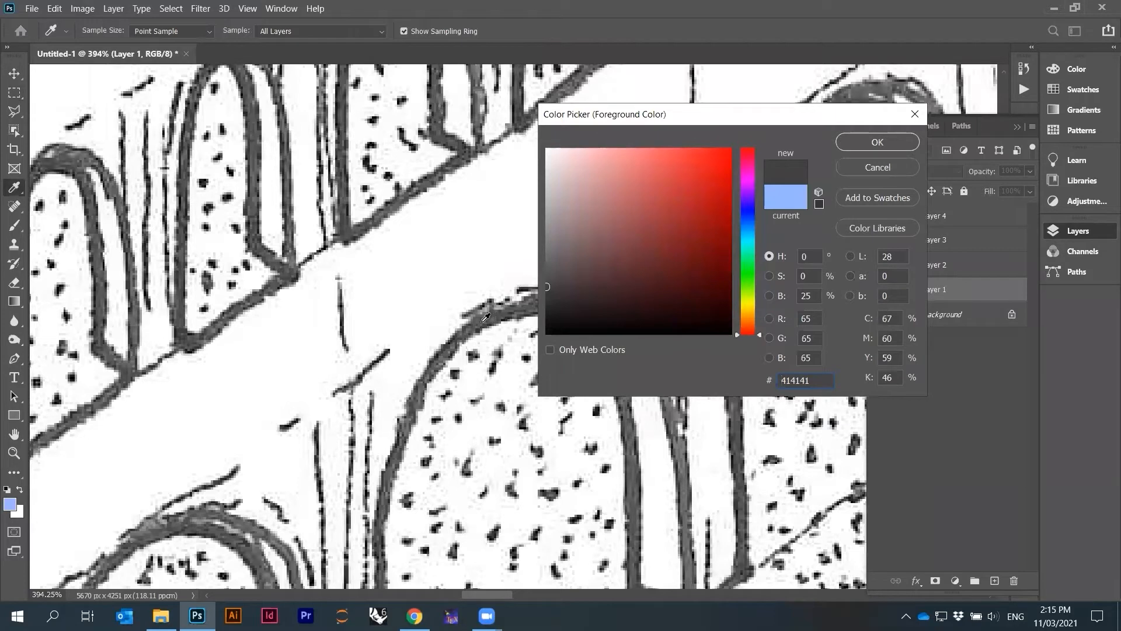
{"action": "left_click", "coordinate": [509, 311]}
{"action": "left_click", "coordinate": [508, 310]}
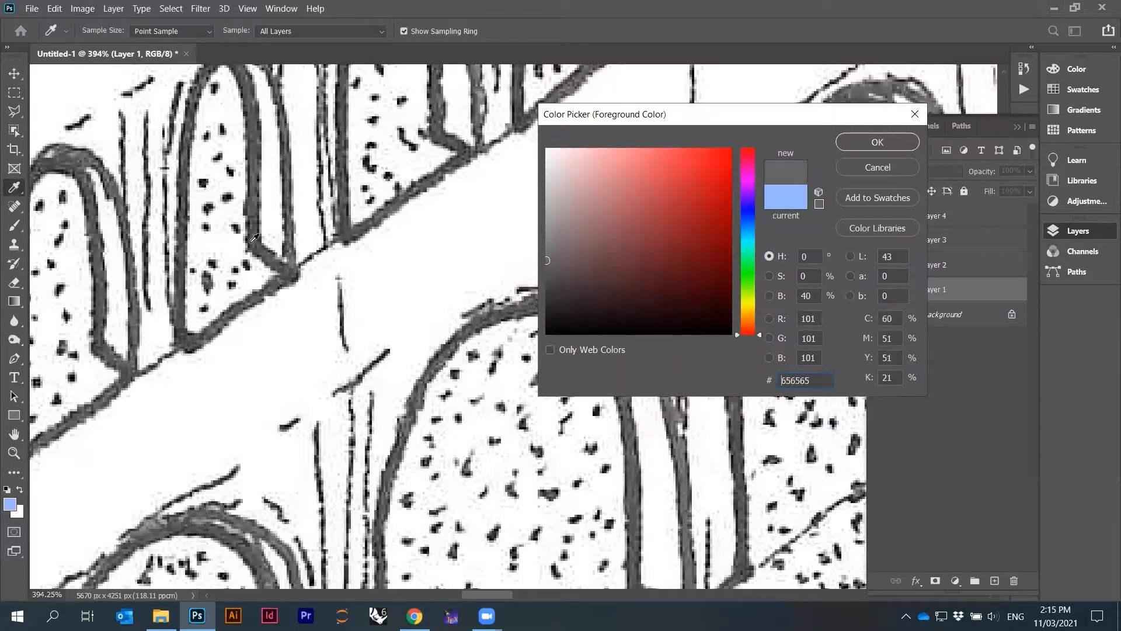
{"action": "left_click_drag", "start_coordinate": [257, 222], "coordinate": [254, 103]}
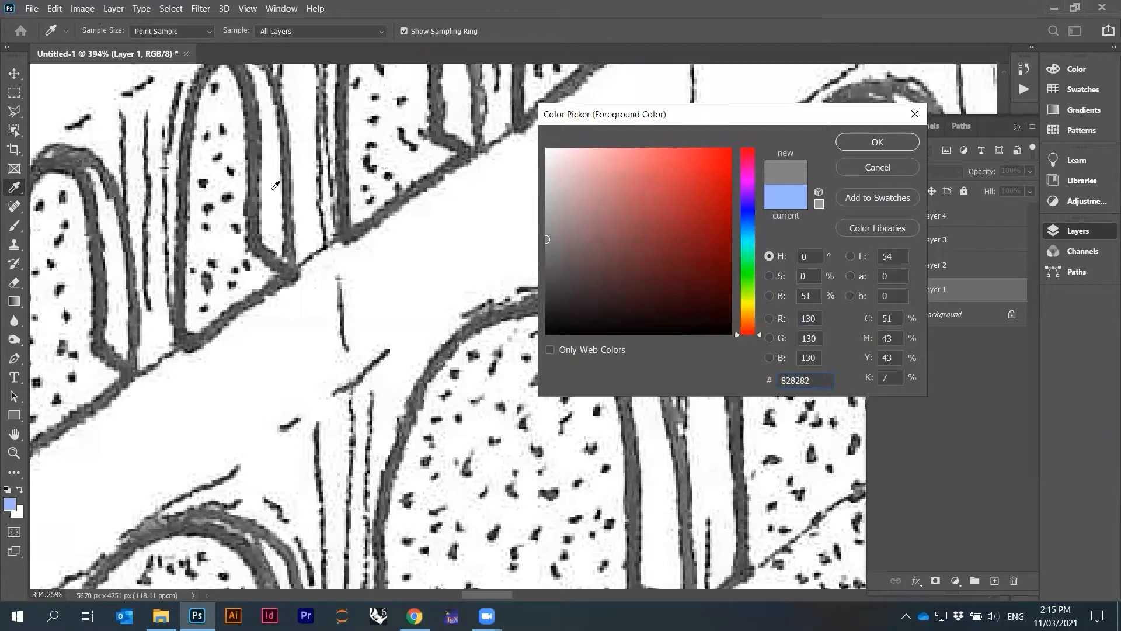
{"action": "left_click_drag", "start_coordinate": [258, 206], "coordinate": [259, 156]}
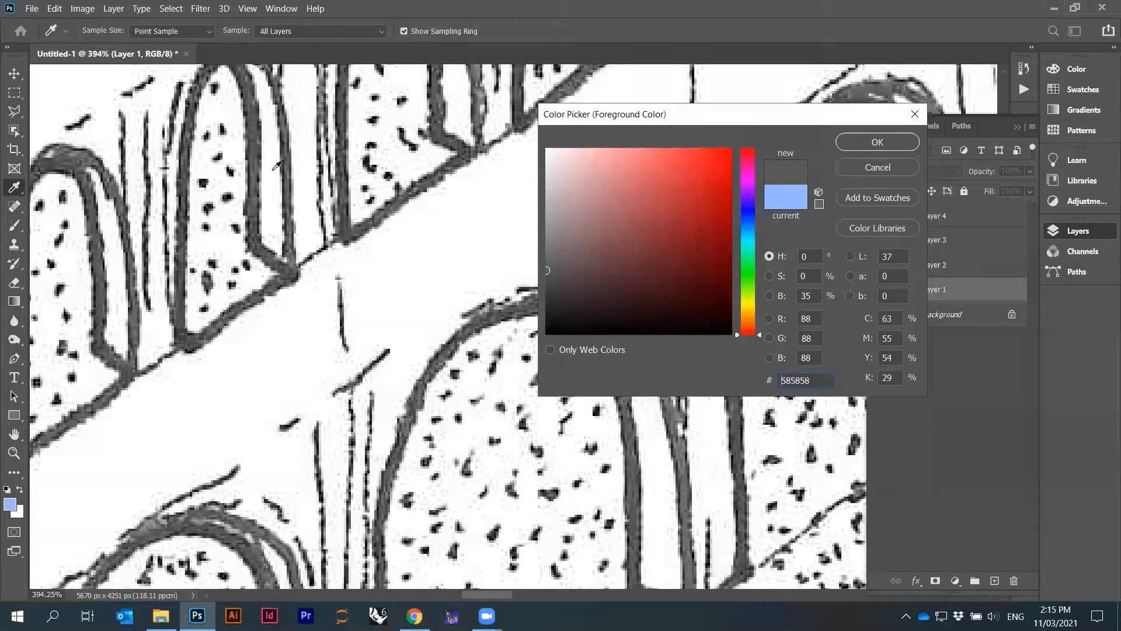
{"action": "left_click", "coordinate": [906, 171]}
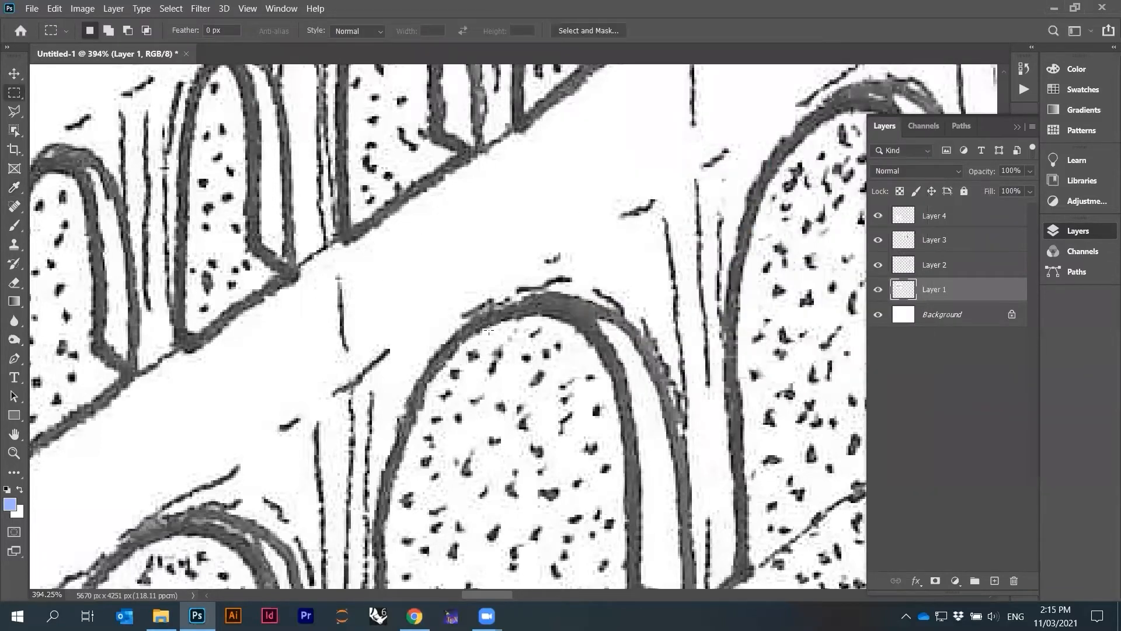
Apply Levels to the vault building layer with input levels 83, 0.9 and 246
{"action": "scroll", "coordinate": [488, 330], "scroll_direction": "down", "scroll_amount": 2}
{"action": "scroll", "coordinate": [498, 243], "scroll_direction": "up", "scroll_amount": 4}
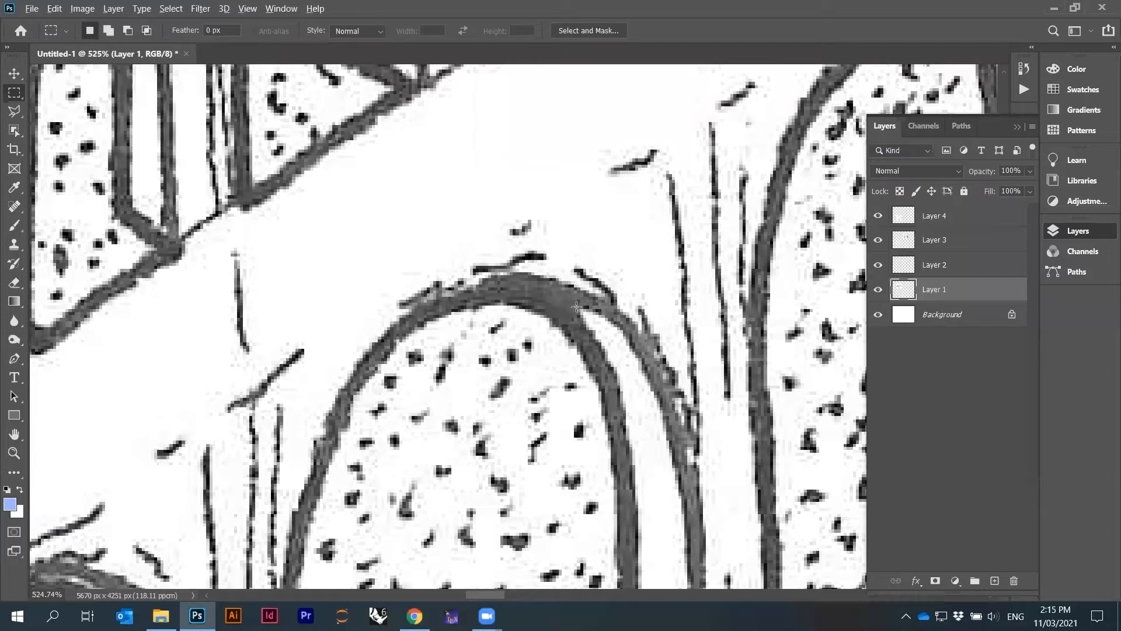
{"action": "scroll", "coordinate": [576, 307], "scroll_direction": "down", "scroll_amount": 2}
{"action": "scroll", "coordinate": [563, 267], "scroll_direction": "down", "scroll_amount": 3}
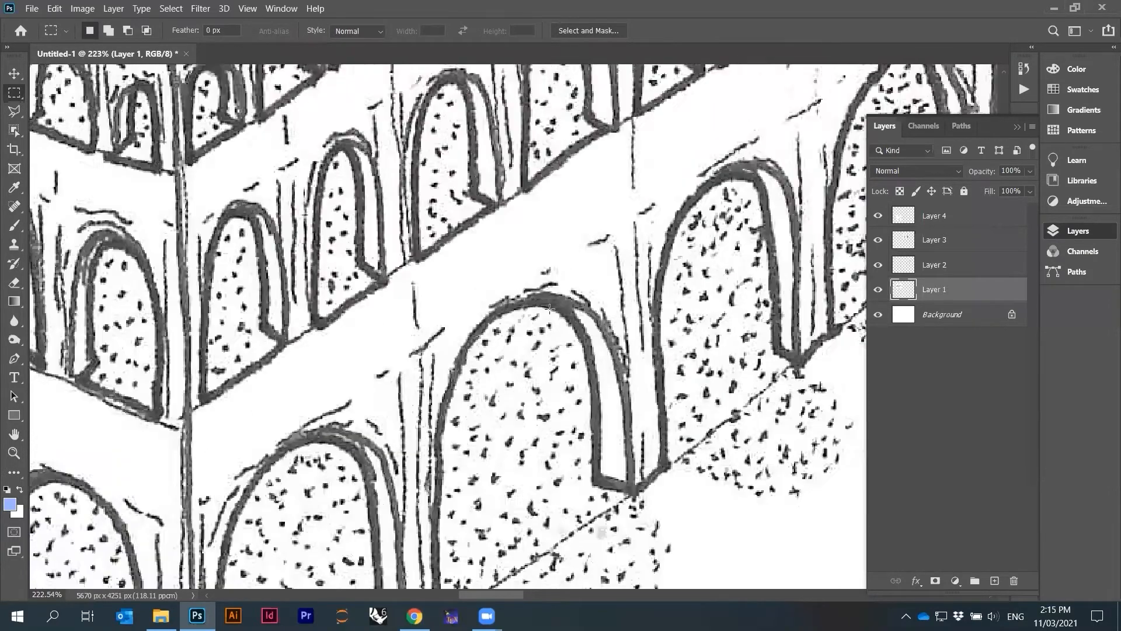
{"action": "scroll", "coordinate": [519, 319], "scroll_direction": "up", "scroll_amount": 4}
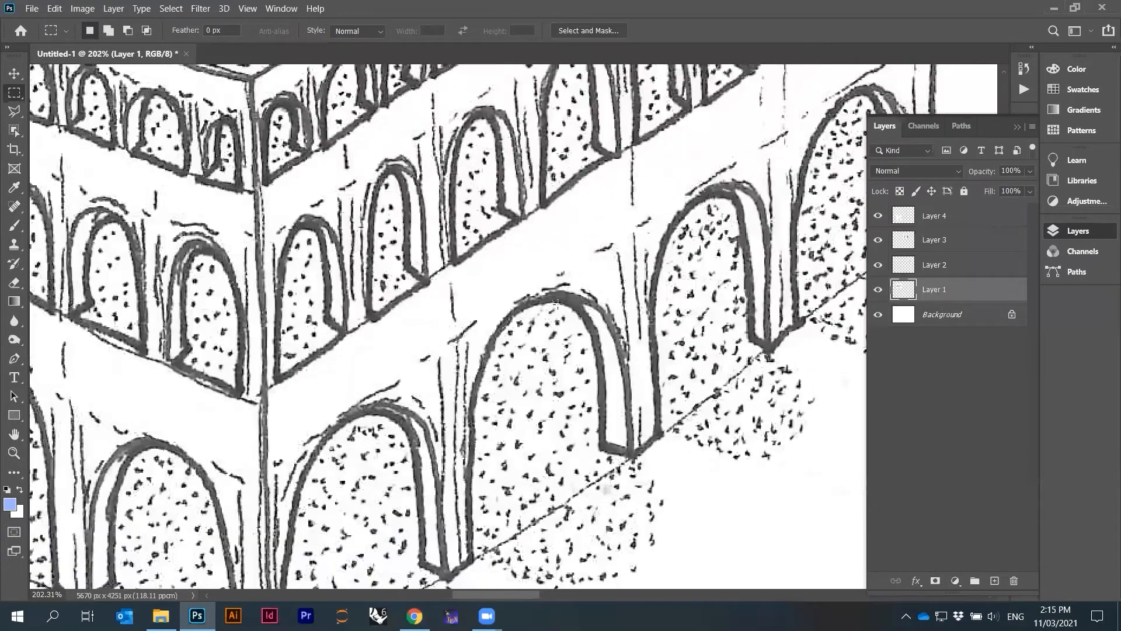
{"action": "scroll", "coordinate": [465, 235], "scroll_direction": "down", "scroll_amount": 3}
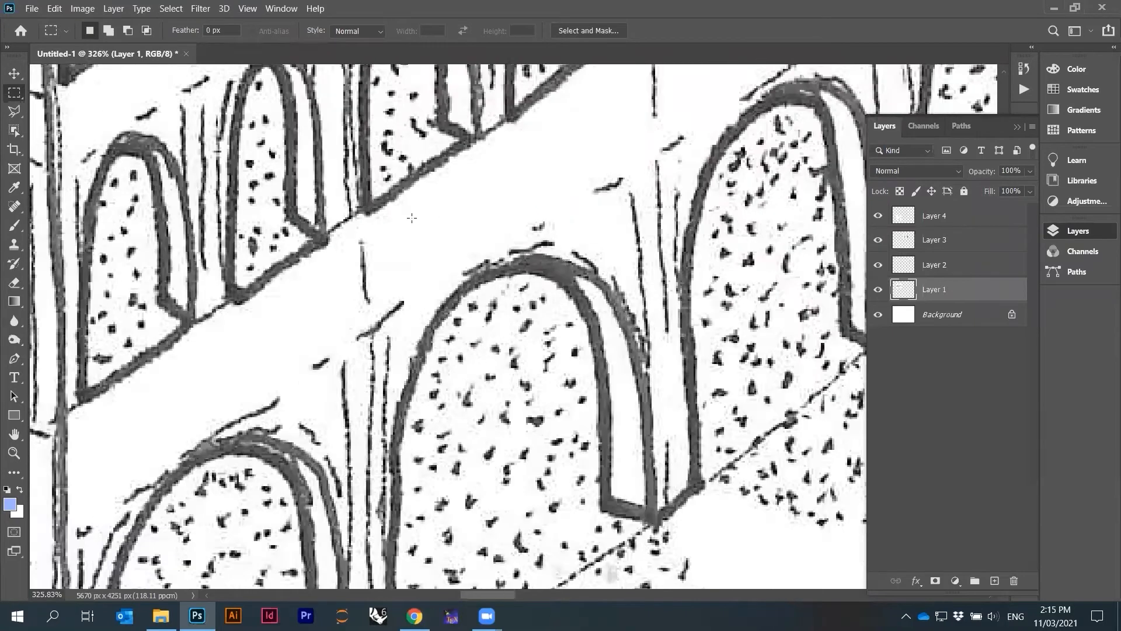
{"action": "left_click", "coordinate": [76, 13]}
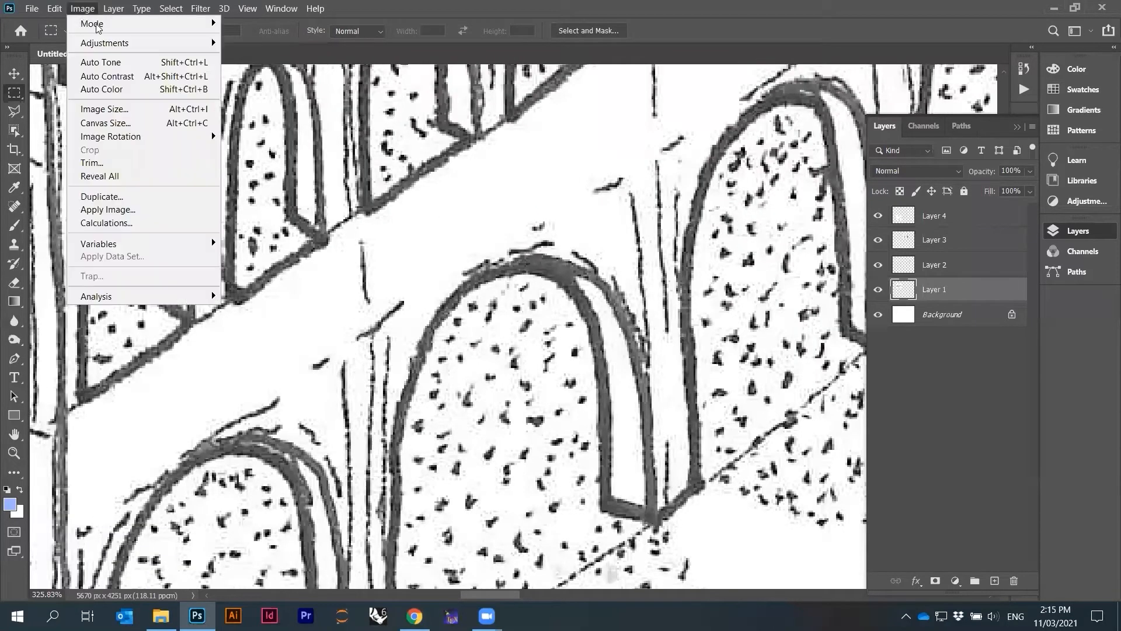
{"action": "mouse_move", "coordinate": [146, 48]}
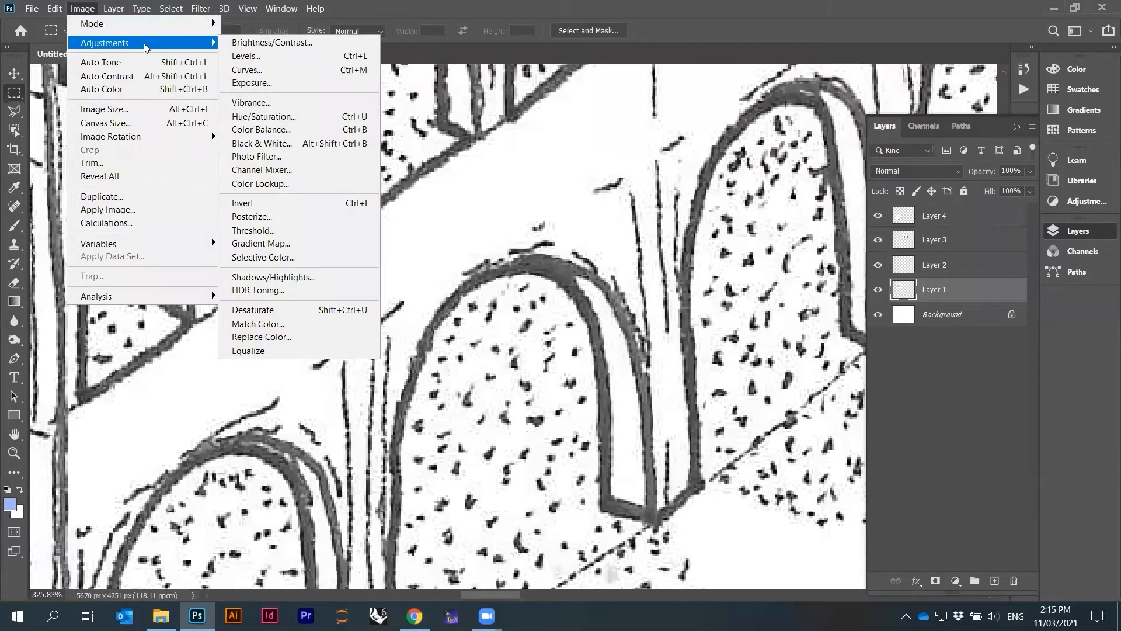
{"action": "left_click", "coordinate": [281, 58]}
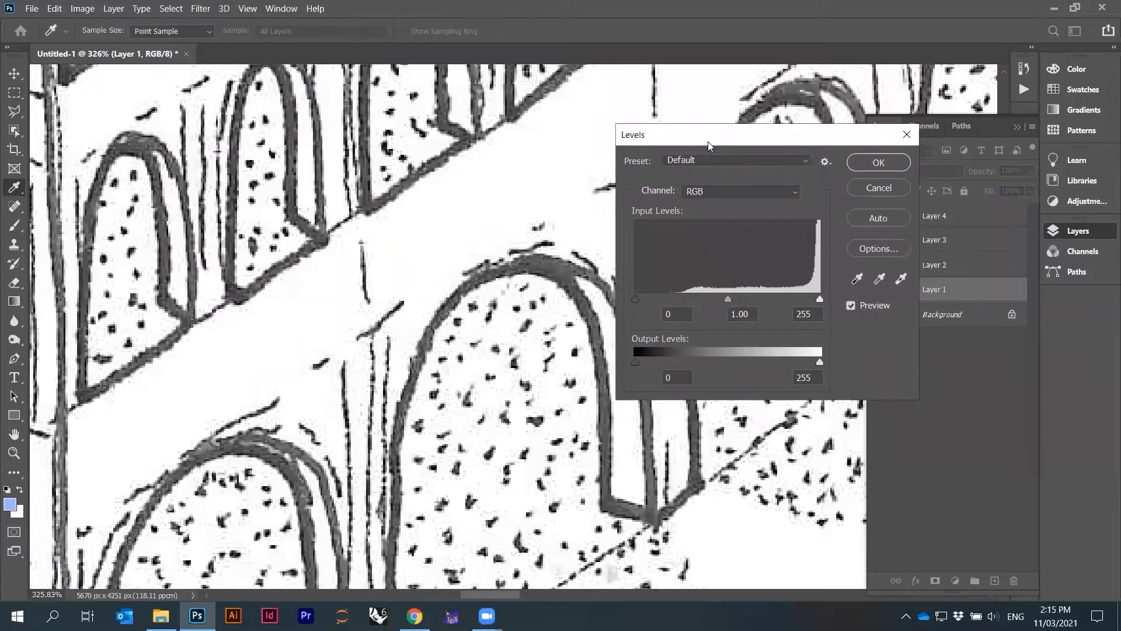
{"action": "left_click_drag", "start_coordinate": [709, 142], "coordinate": [743, 108]}
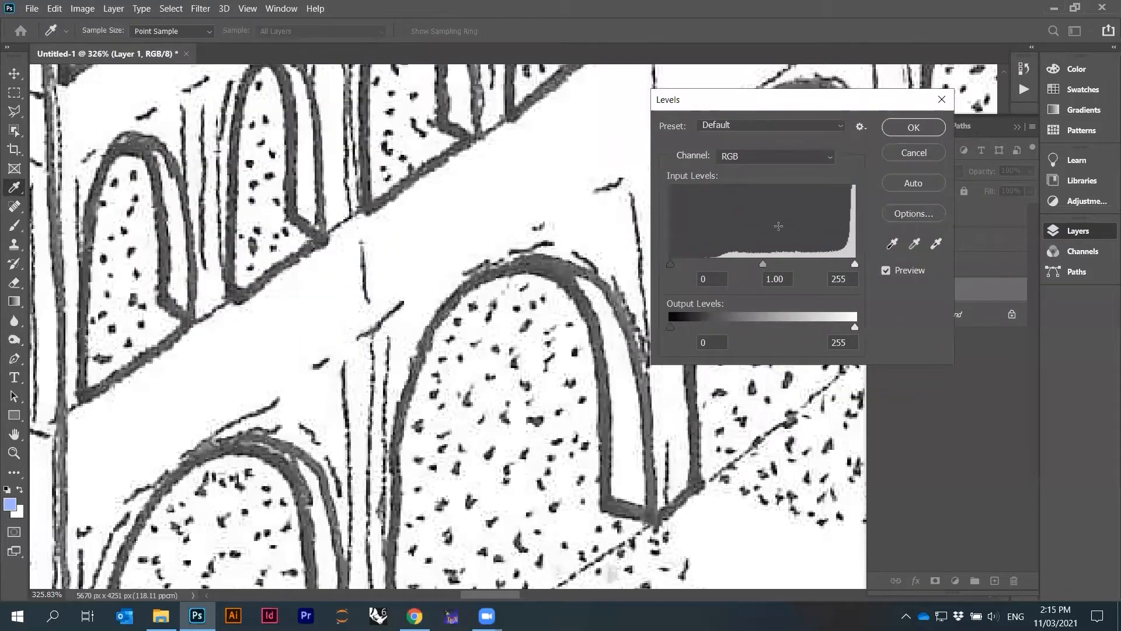
{"action": "left_click_drag", "start_coordinate": [771, 104], "coordinate": [777, 91]}
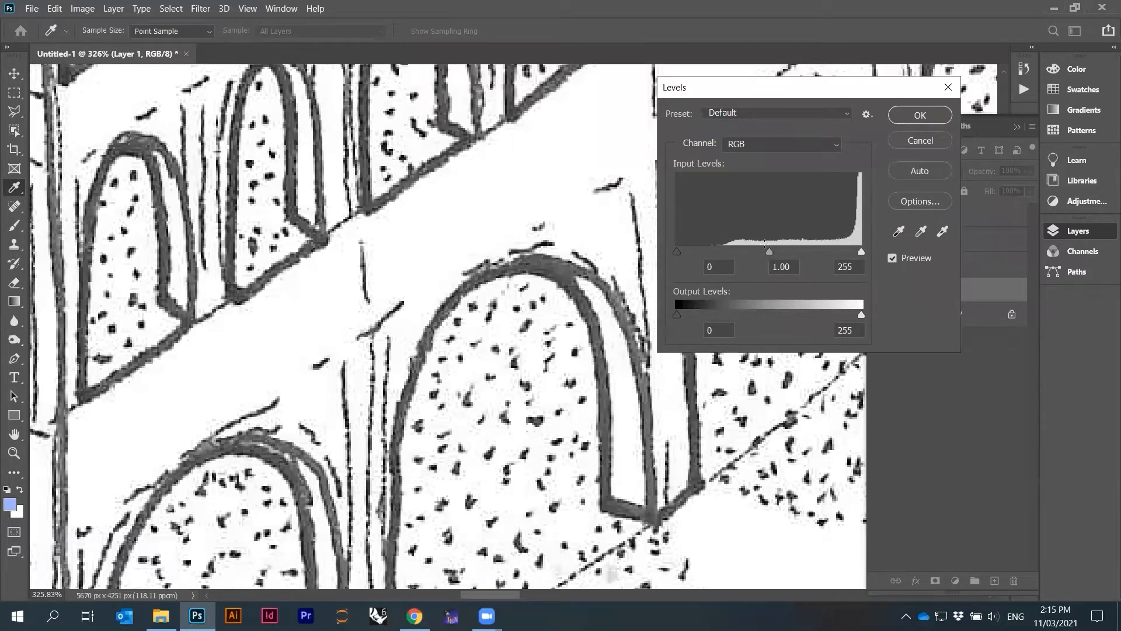
{"action": "left_click_drag", "start_coordinate": [739, 88], "coordinate": [720, 88]}
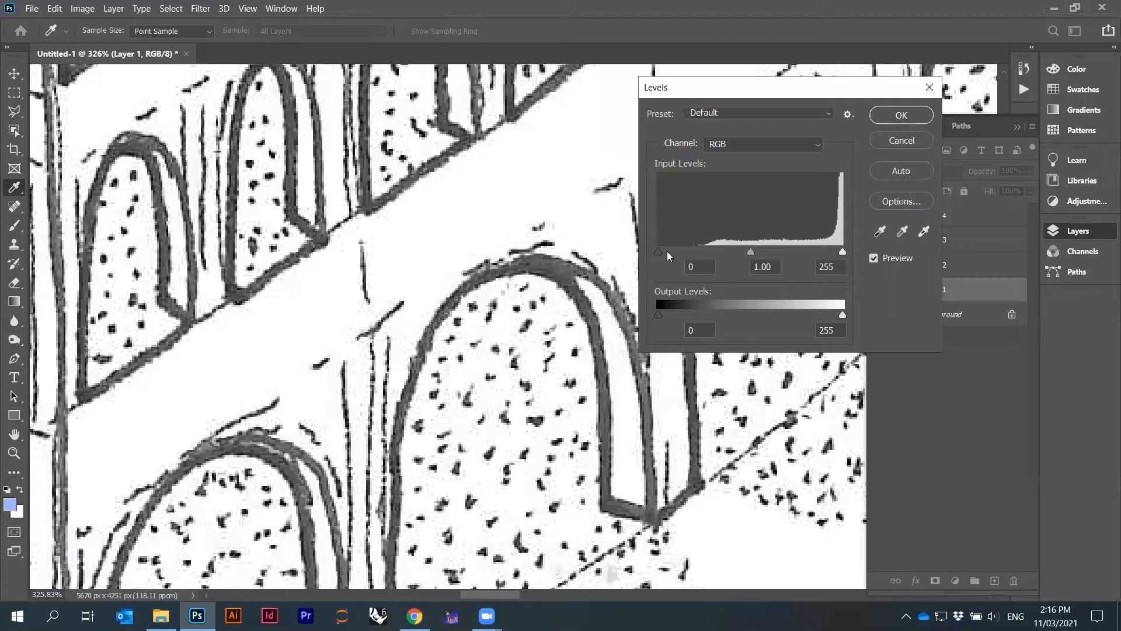
{"action": "left_click_drag", "start_coordinate": [659, 252], "coordinate": [707, 251]}
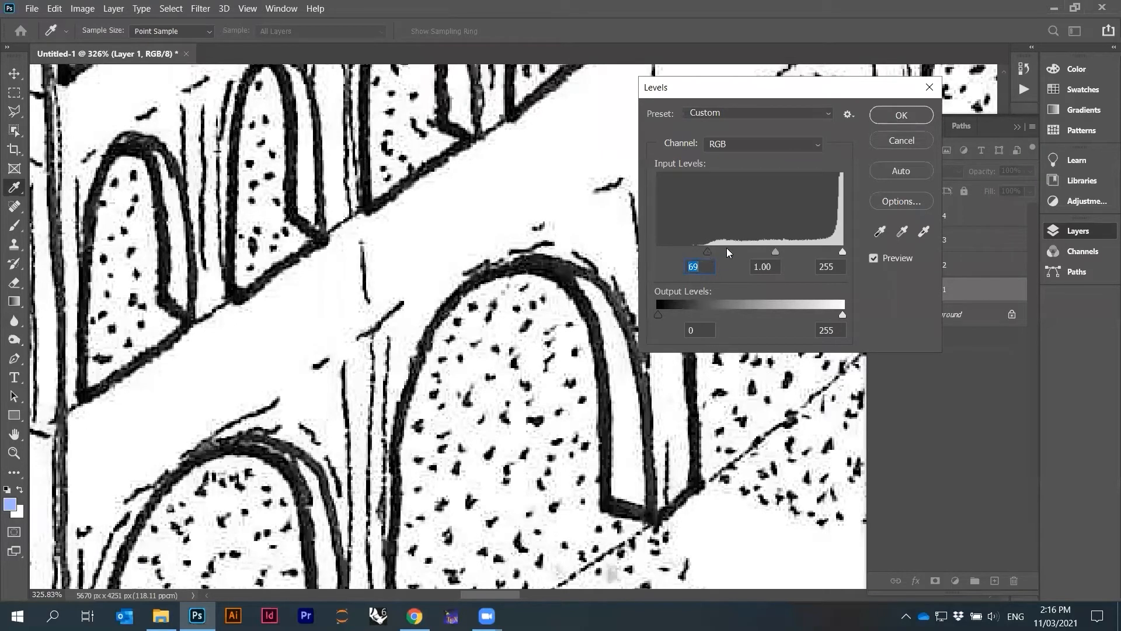
{"action": "left_click", "coordinate": [836, 249]}
{"action": "left_click_drag", "start_coordinate": [771, 250], "coordinate": [717, 251]}
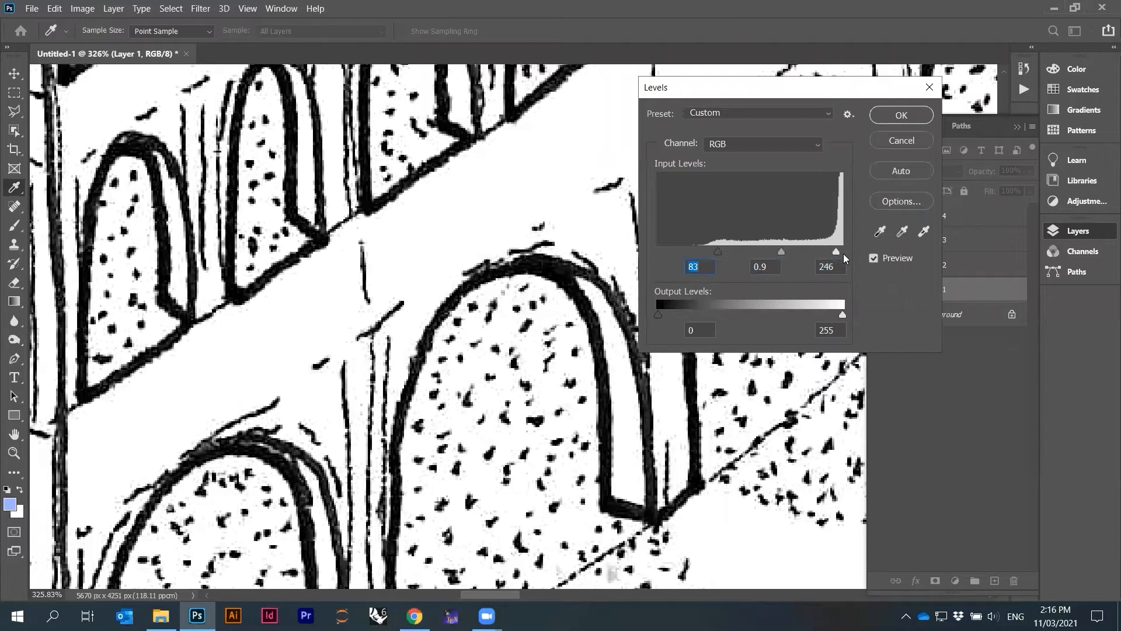
{"action": "left_click", "coordinate": [914, 121]}
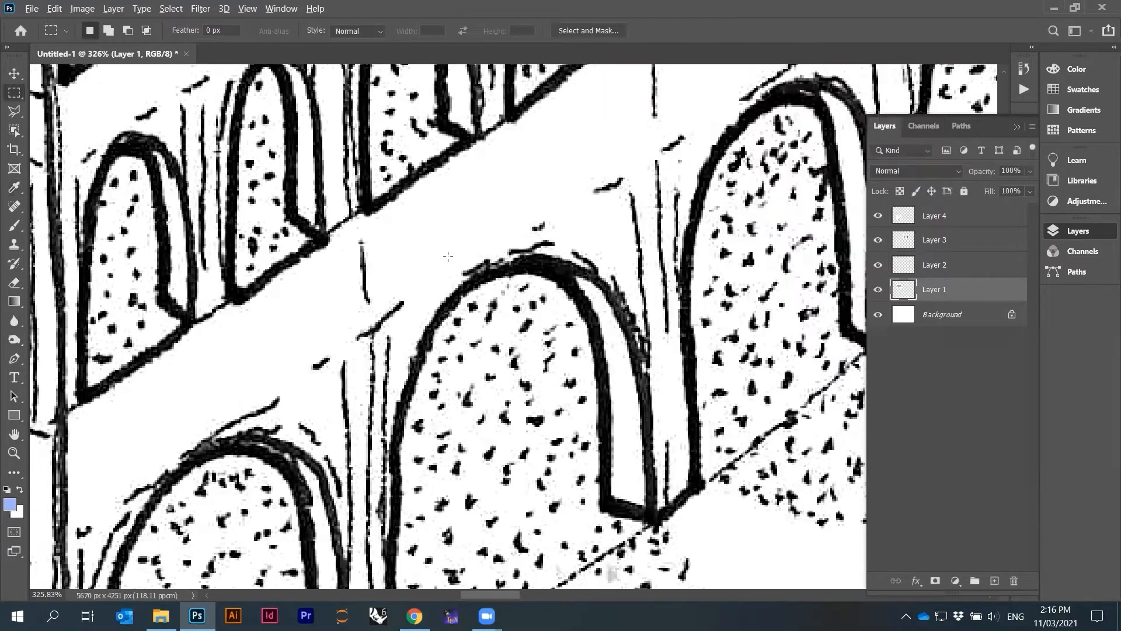
Select the layer with the four round cell drawings and desaturate it
{"action": "scroll", "coordinate": [463, 266], "scroll_direction": "down", "scroll_amount": 7}
{"action": "scroll", "coordinate": [462, 266], "scroll_direction": "down", "scroll_amount": 5}
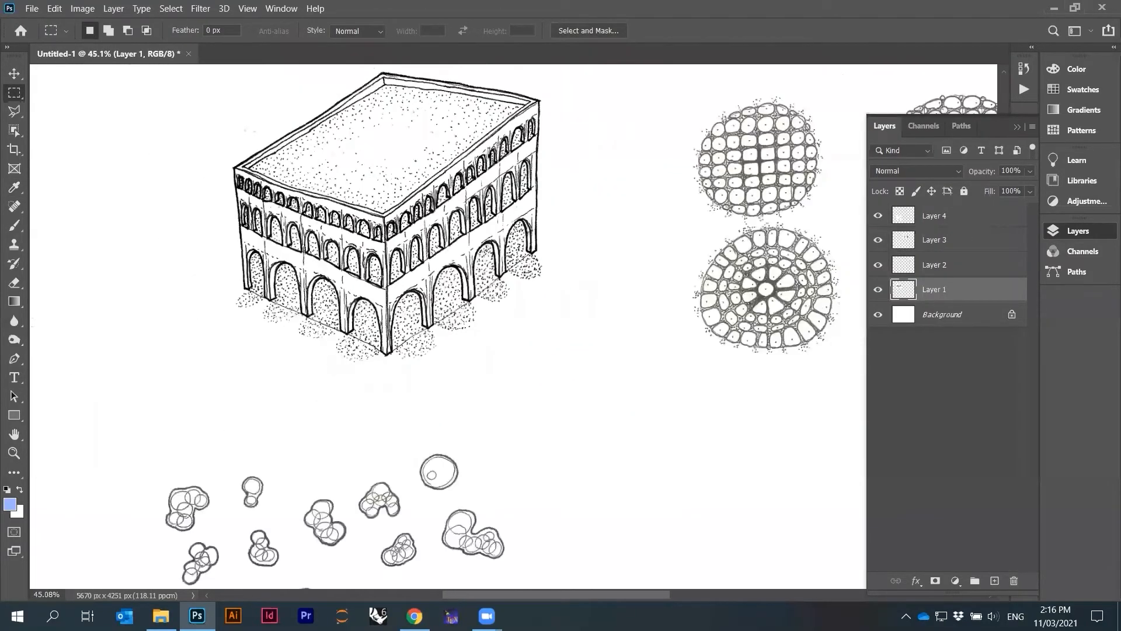
{"action": "scroll", "coordinate": [370, 240], "scroll_direction": "down", "scroll_amount": 1}
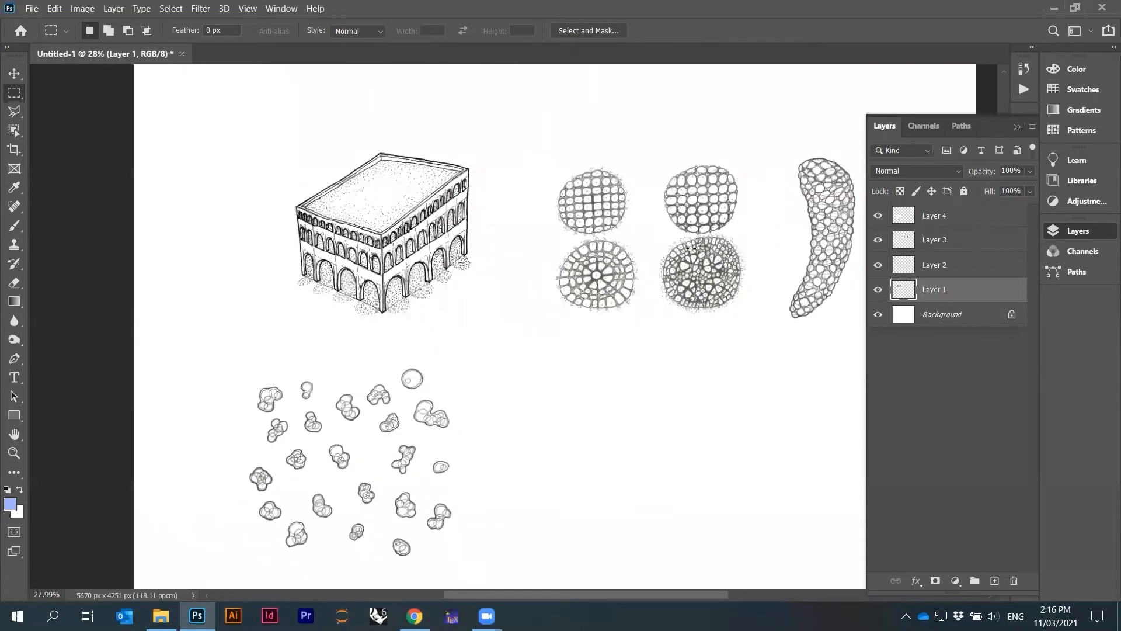
{"action": "scroll", "coordinate": [671, 248], "scroll_direction": "up", "scroll_amount": 2}
{"action": "scroll", "coordinate": [672, 189], "scroll_direction": "down", "scroll_amount": 1}
{"action": "left_click", "coordinate": [708, 192], "text": "ctrl"}
{"action": "left_click", "coordinate": [71, 8]}
{"action": "left_click", "coordinate": [76, 6]}
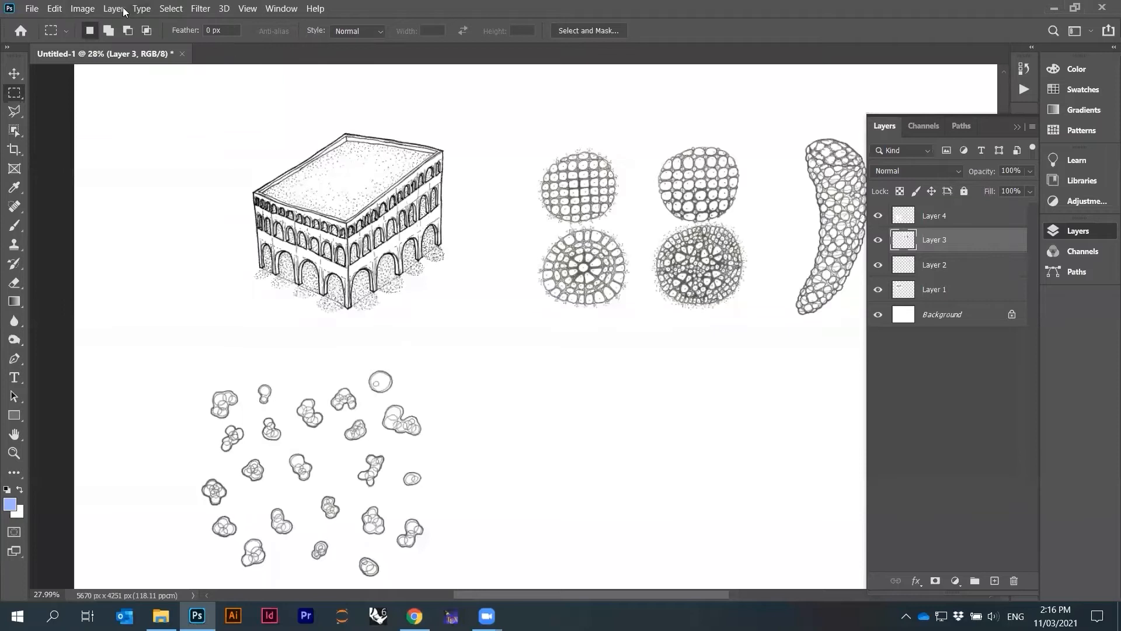
{"action": "left_click", "coordinate": [81, 9]}
{"action": "mouse_move", "coordinate": [100, 44]}
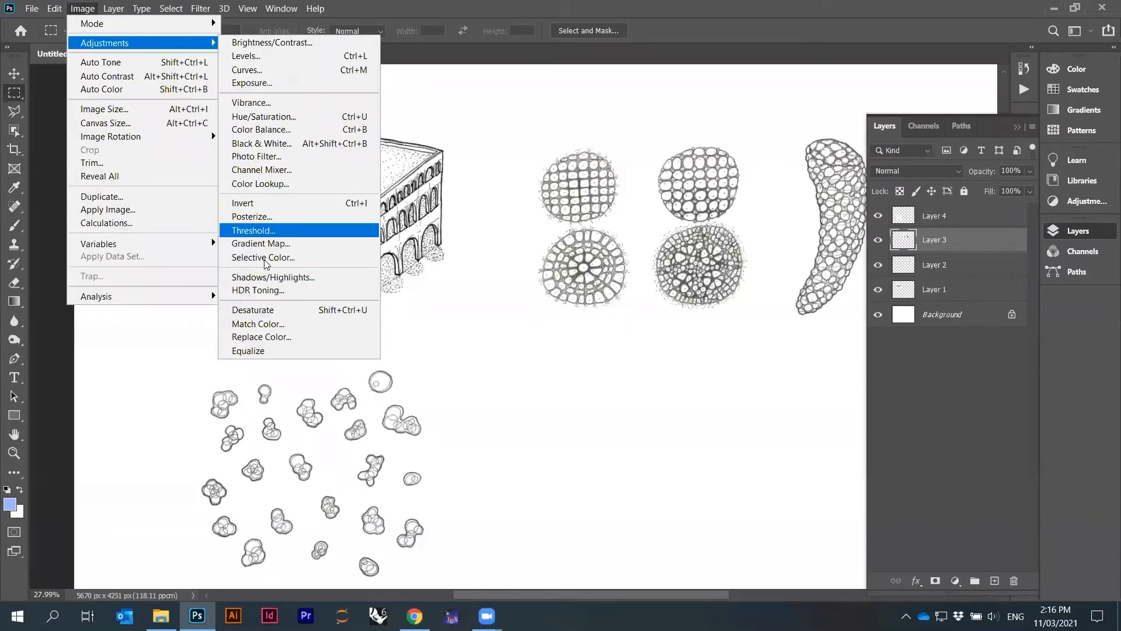
{"action": "left_click", "coordinate": [266, 310]}
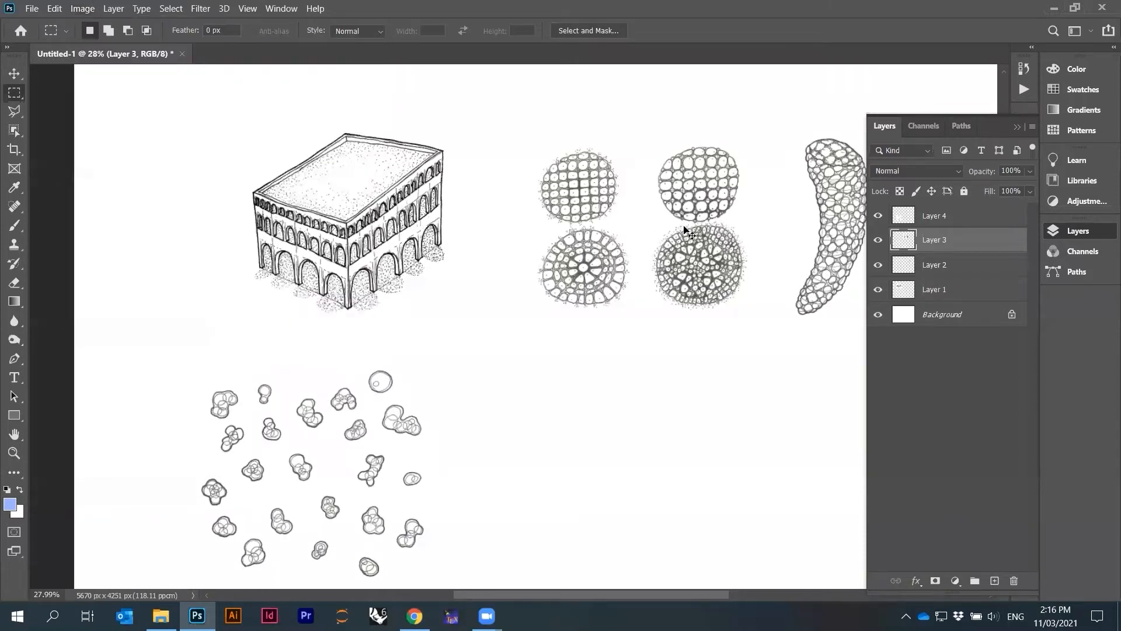
Apply Levels to the round cell drawings layer, raising the black input to 73
{"action": "key", "text": "ctrl+l"}
{"action": "left_click_drag", "start_coordinate": [657, 251], "coordinate": [712, 250]}
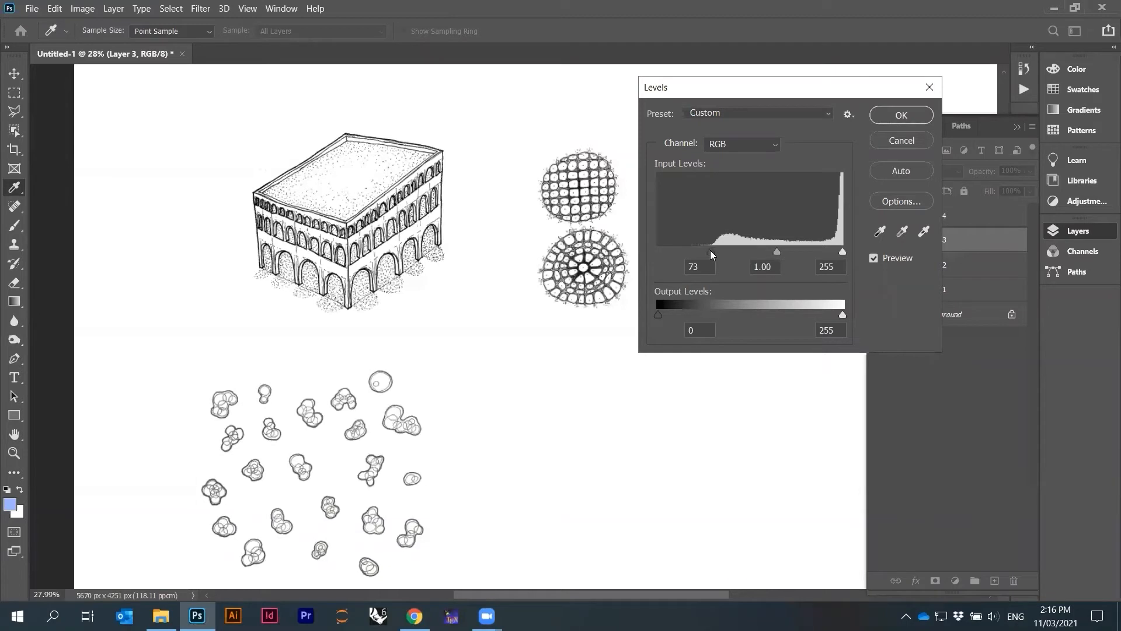
{"action": "left_click_drag", "start_coordinate": [839, 253], "coordinate": [837, 254]}
{"action": "left_click_drag", "start_coordinate": [714, 250], "coordinate": [716, 250]}
{"action": "left_click", "coordinate": [877, 110]}
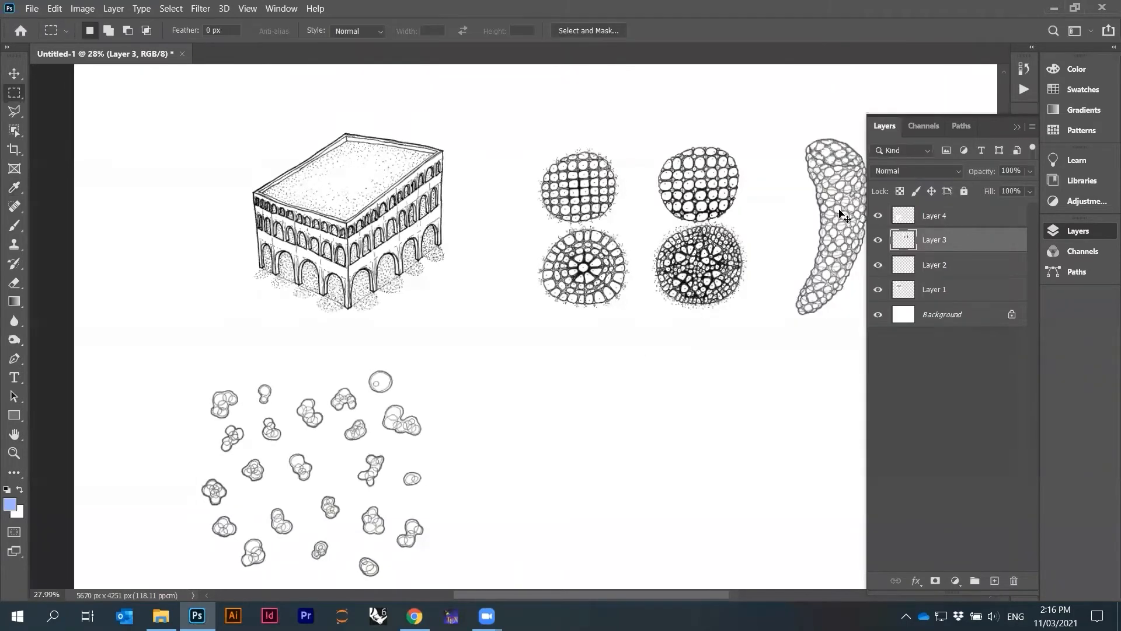
Select the elongated cell drawing layer and desaturate it
{"action": "left_click", "coordinate": [839, 211], "text": "ctrl"}
{"action": "scroll", "coordinate": [233, 219], "scroll_direction": "down", "scroll_amount": 1}
{"action": "scroll", "coordinate": [727, 257], "scroll_direction": "up", "scroll_amount": 1}
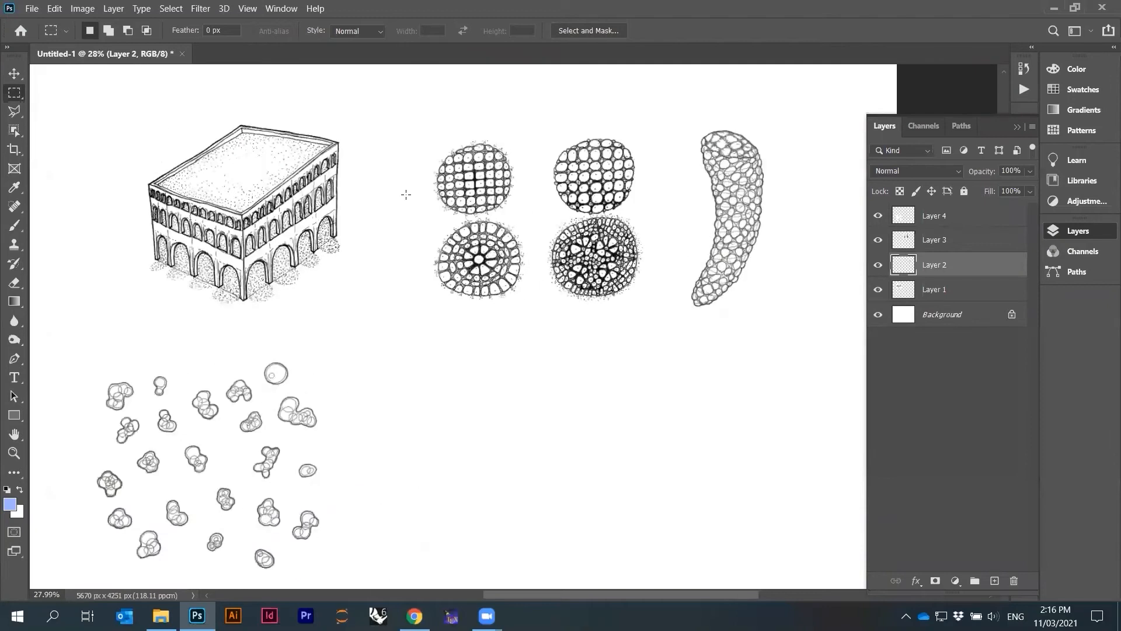
{"action": "left_click", "coordinate": [82, 8]}
{"action": "mouse_move", "coordinate": [105, 42]}
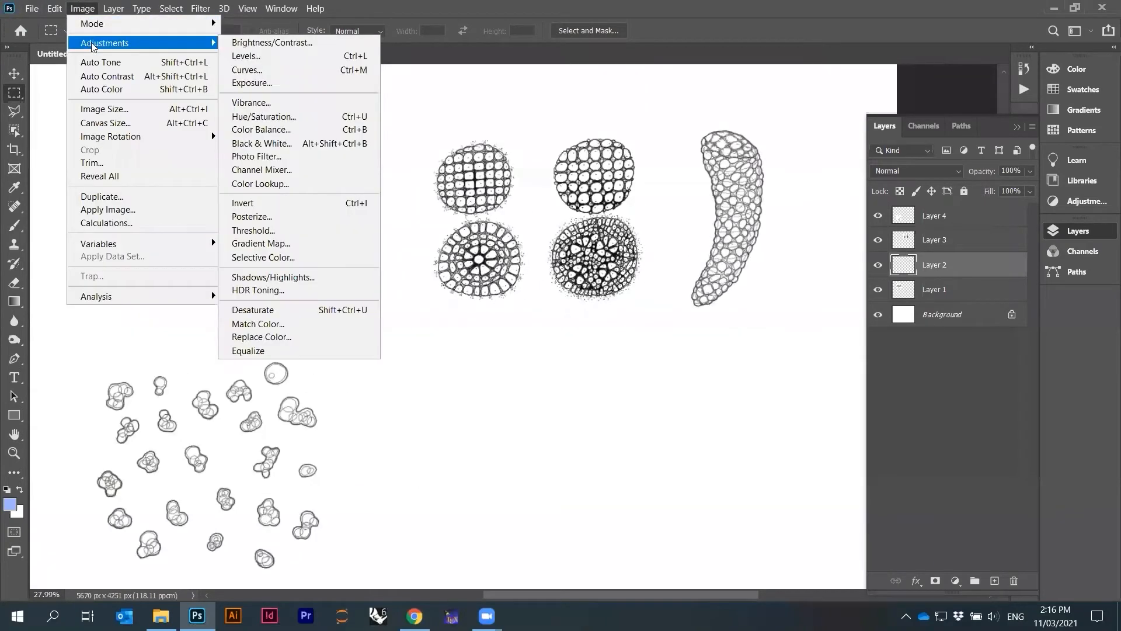
{"action": "left_click", "coordinate": [291, 310]}
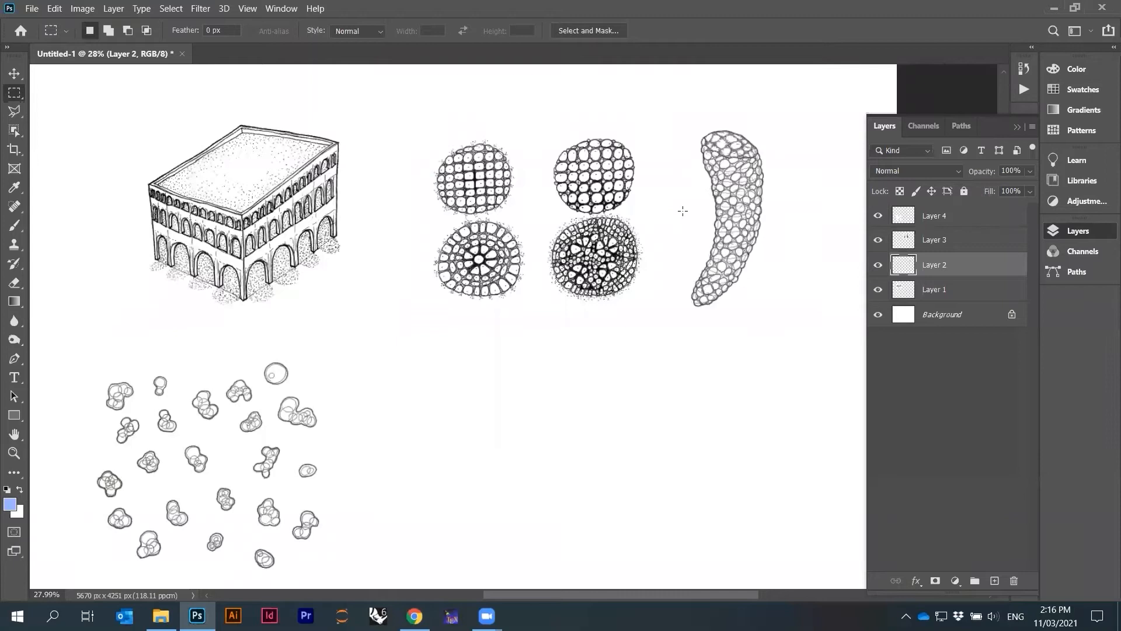
Apply Levels to the elongated cell drawing layer with input levels 69, 1.00 and 248
{"action": "left_click", "coordinate": [83, 9]}
{"action": "mouse_move", "coordinate": [95, 46]}
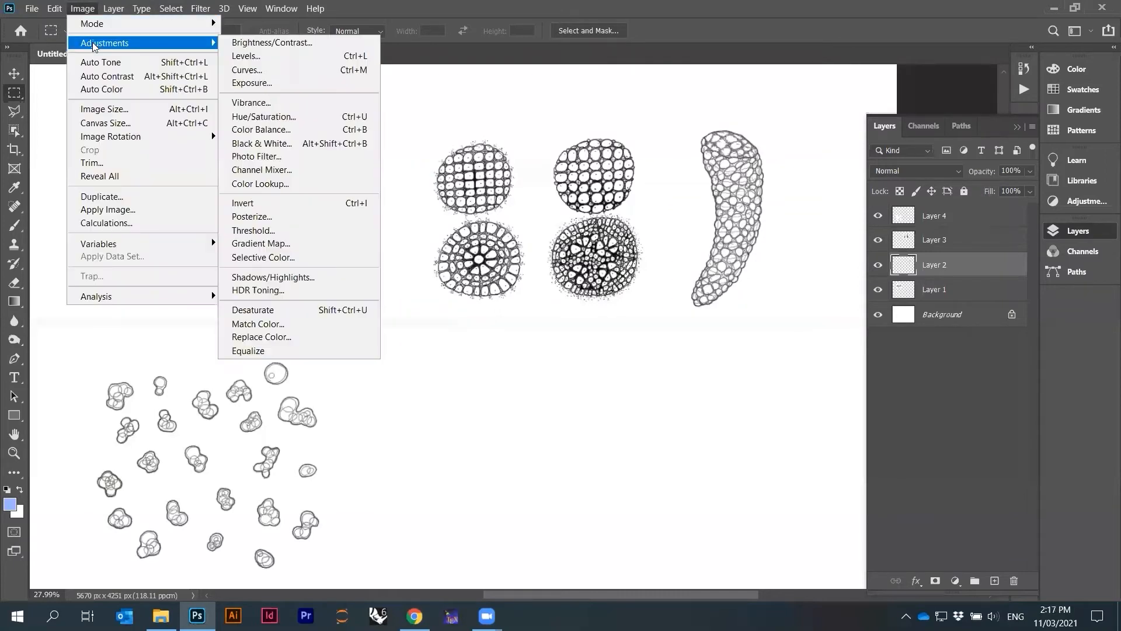
{"action": "left_click", "coordinate": [257, 57]}
{"action": "mouse_move", "coordinate": [669, 251]}
{"action": "left_mouse_down"}
{"action": "mouse_move", "coordinate": [708, 249]}
{"action": "mouse_move", "coordinate": [662, 251]}
{"action": "left_mouse_up"}
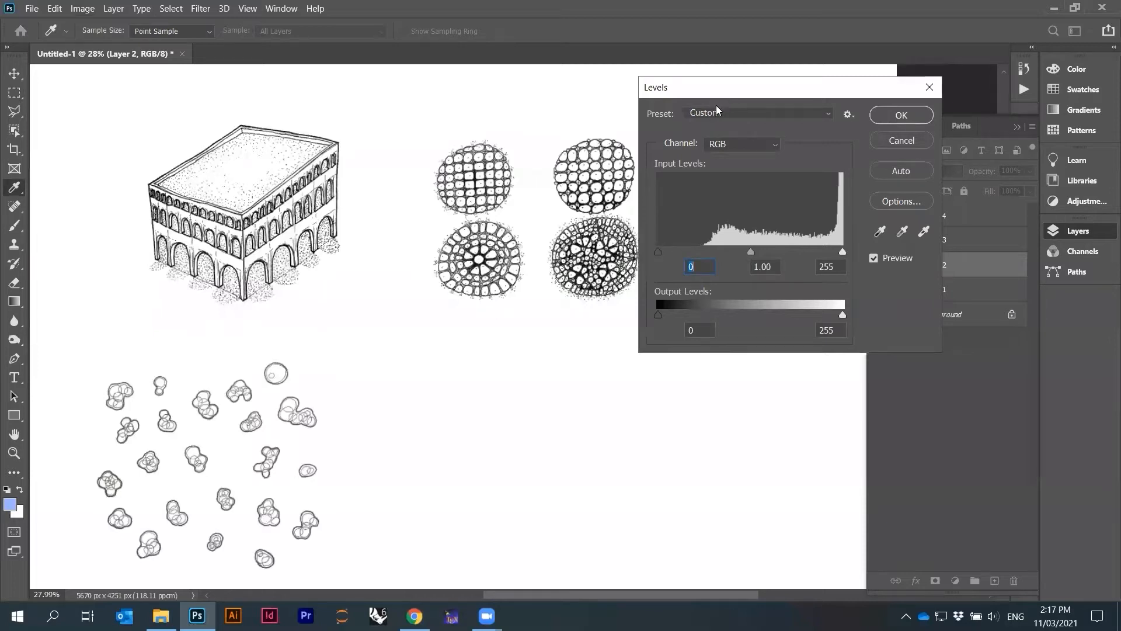
{"action": "left_click_drag", "start_coordinate": [717, 87], "coordinate": [647, 313]}
{"action": "left_click_drag", "start_coordinate": [591, 477], "coordinate": [638, 478]}
{"action": "left_click_drag", "start_coordinate": [772, 475], "coordinate": [768, 478]}
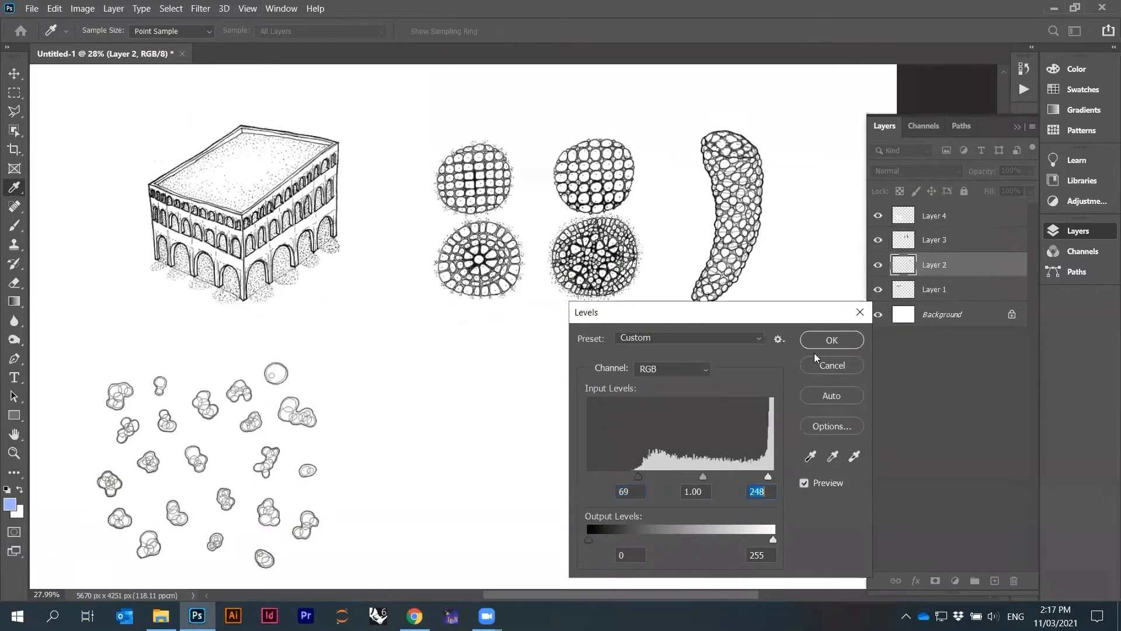
{"action": "left_click", "coordinate": [818, 341]}
Select the layer with the small scattered cell drawings and desaturate it
{"action": "key", "text": "m"}
{"action": "scroll", "coordinate": [766, 187], "scroll_direction": "down", "scroll_amount": 3}
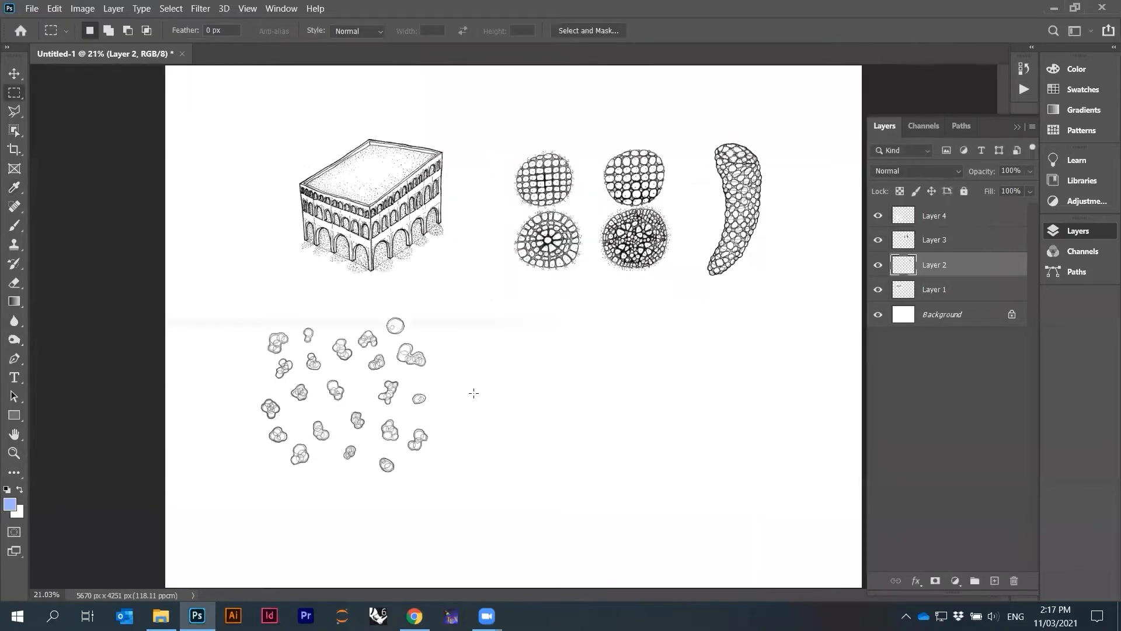
{"action": "scroll", "coordinate": [345, 433], "scroll_direction": "up", "scroll_amount": 5}
{"action": "left_click_drag", "start_coordinate": [340, 372], "coordinate": [374, 372]}
{"action": "scroll", "coordinate": [329, 427], "scroll_direction": "up", "scroll_amount": 3}
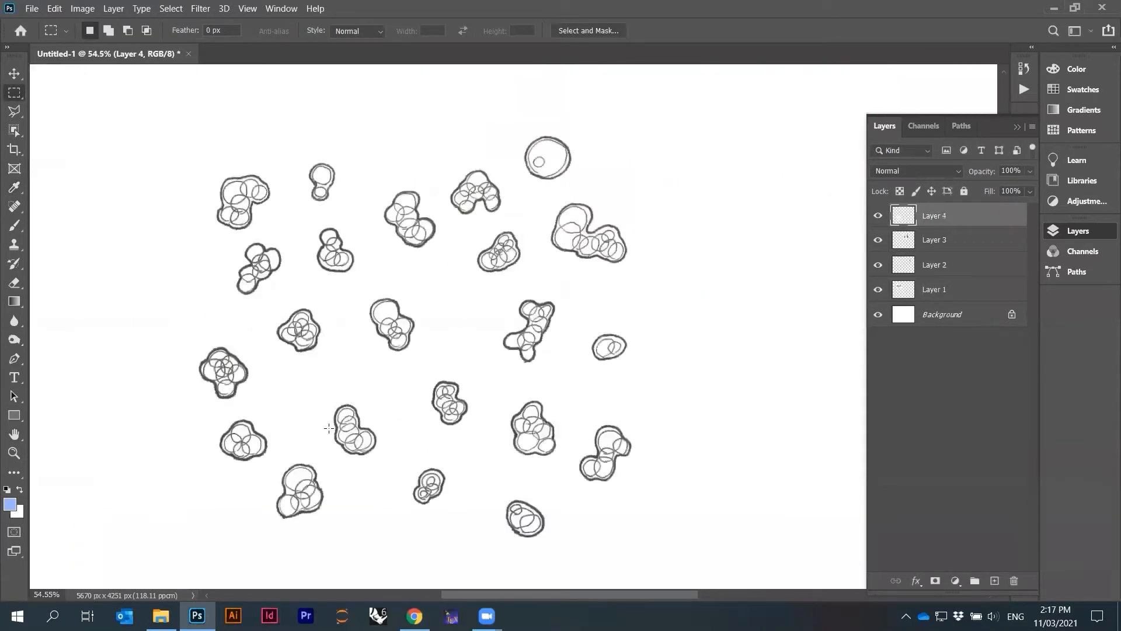
{"action": "left_click", "coordinate": [82, 8]}
{"action": "mouse_move", "coordinate": [96, 44]}
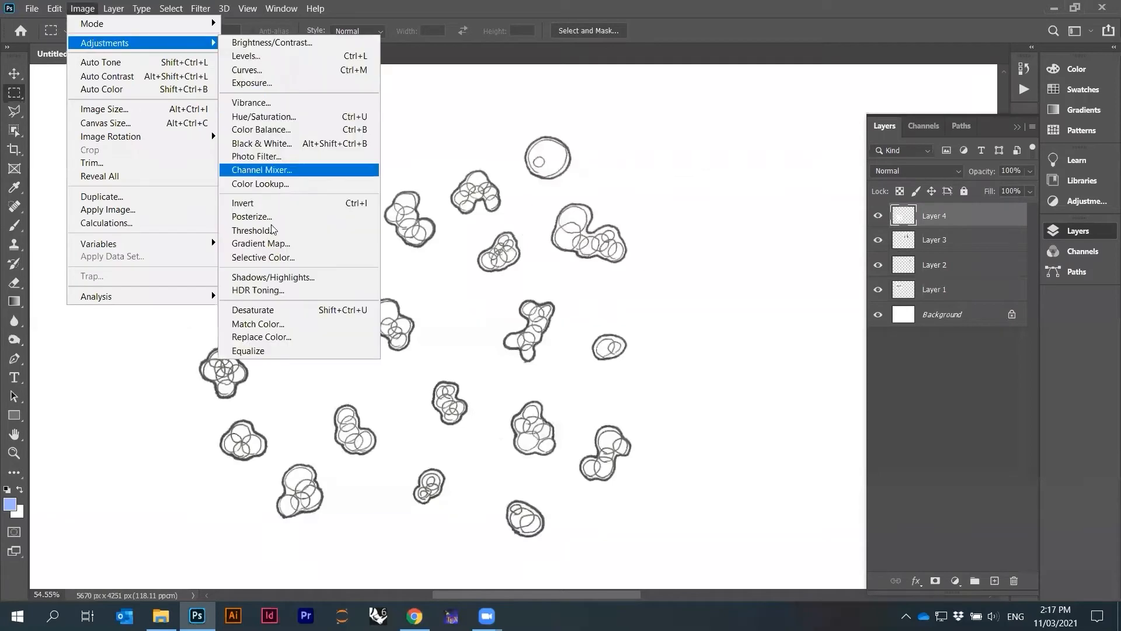
{"action": "left_click", "coordinate": [268, 309]}
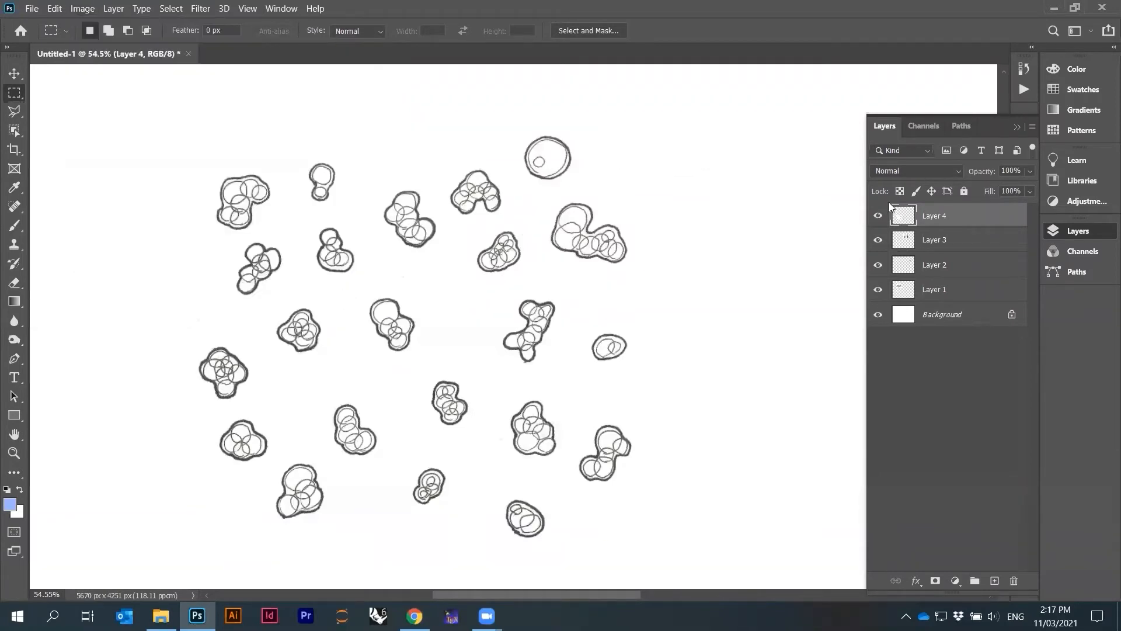
Apply Levels to the small cell drawings layer with input levels 73, 1.00 and 244
{"action": "left_click", "coordinate": [88, 8]}
{"action": "mouse_move", "coordinate": [96, 47]}
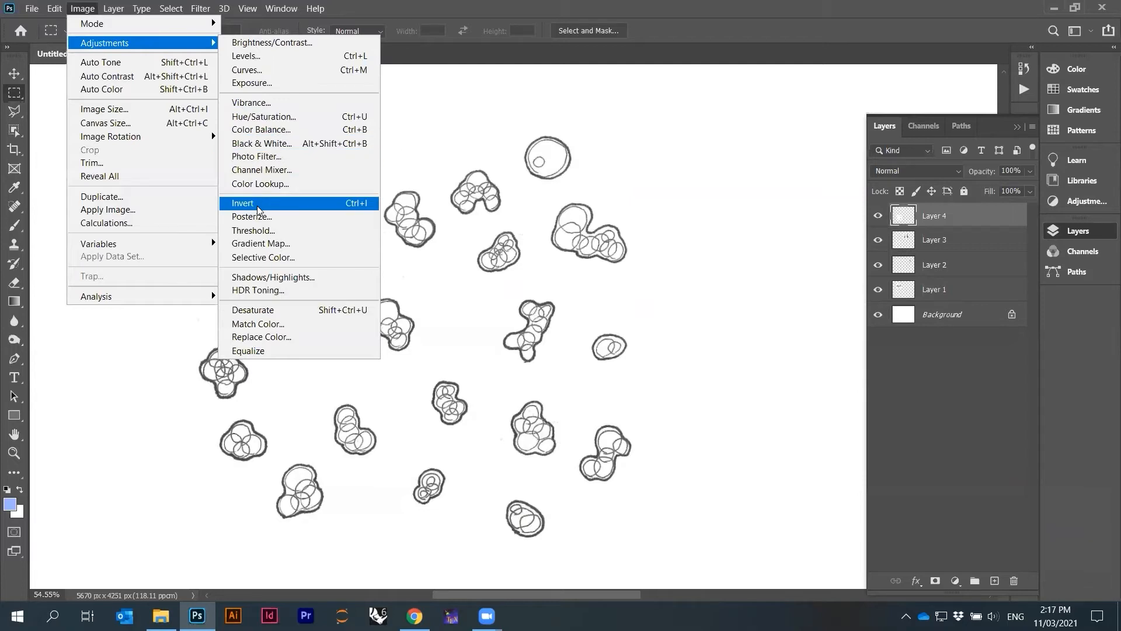
{"action": "left_click", "coordinate": [255, 58]}
{"action": "left_click_drag", "start_coordinate": [588, 476], "coordinate": [641, 477]}
{"action": "left_click_drag", "start_coordinate": [772, 475], "coordinate": [765, 476]}
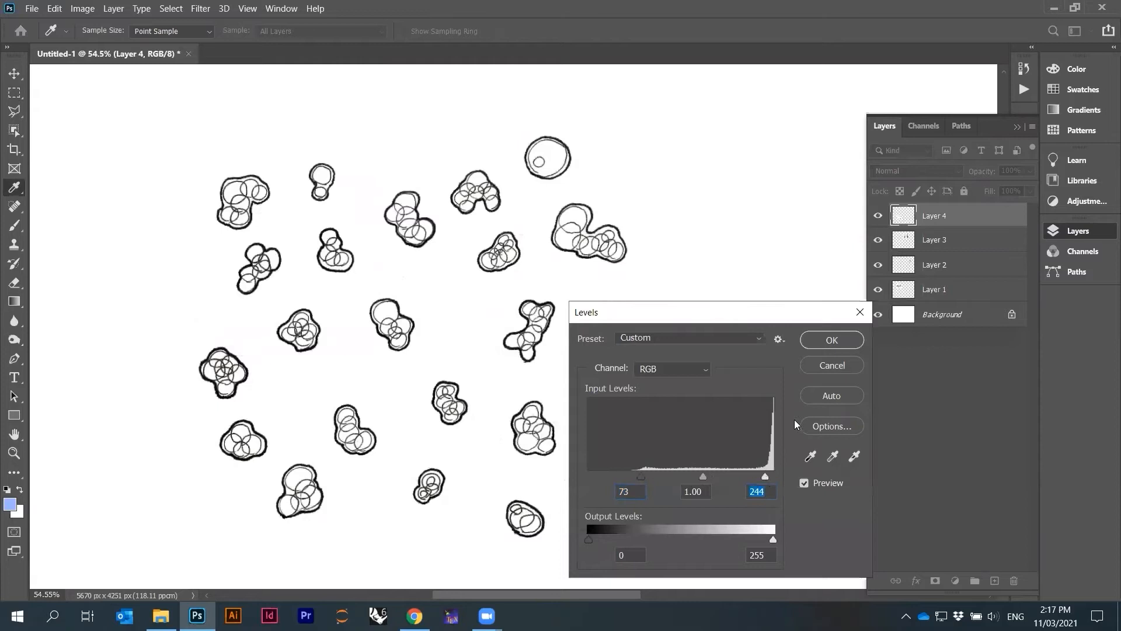
{"action": "left_click", "coordinate": [813, 336]}
Rearrange the drawings, shifting the round cells left and moving the elongated cell below them beside the small cells
{"action": "scroll", "coordinate": [412, 324], "scroll_direction": "down", "scroll_amount": 5}
{"action": "left_click_drag", "start_coordinate": [427, 355], "coordinate": [440, 319]}
{"action": "scroll", "coordinate": [569, 214], "scroll_direction": "down", "scroll_amount": 2}
{"action": "scroll", "coordinate": [574, 209], "scroll_direction": "up", "scroll_amount": 2}
{"action": "left_click", "coordinate": [551, 226], "text": "ctrl"}
{"action": "left_click_drag", "start_coordinate": [551, 226], "coordinate": [500, 220]}
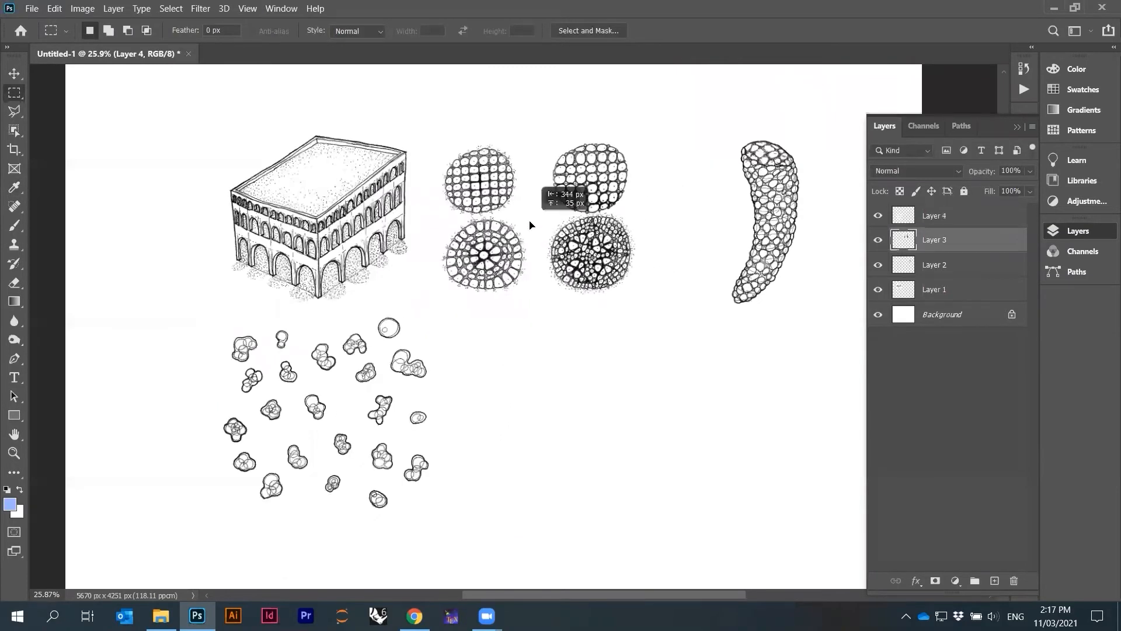
{"action": "mouse_move", "coordinate": [796, 238]}
{"action": "left_mouse_down"}
{"action": "mouse_move", "coordinate": [552, 444]}
{"action": "mouse_move", "coordinate": [553, 429]}
{"action": "left_mouse_up"}
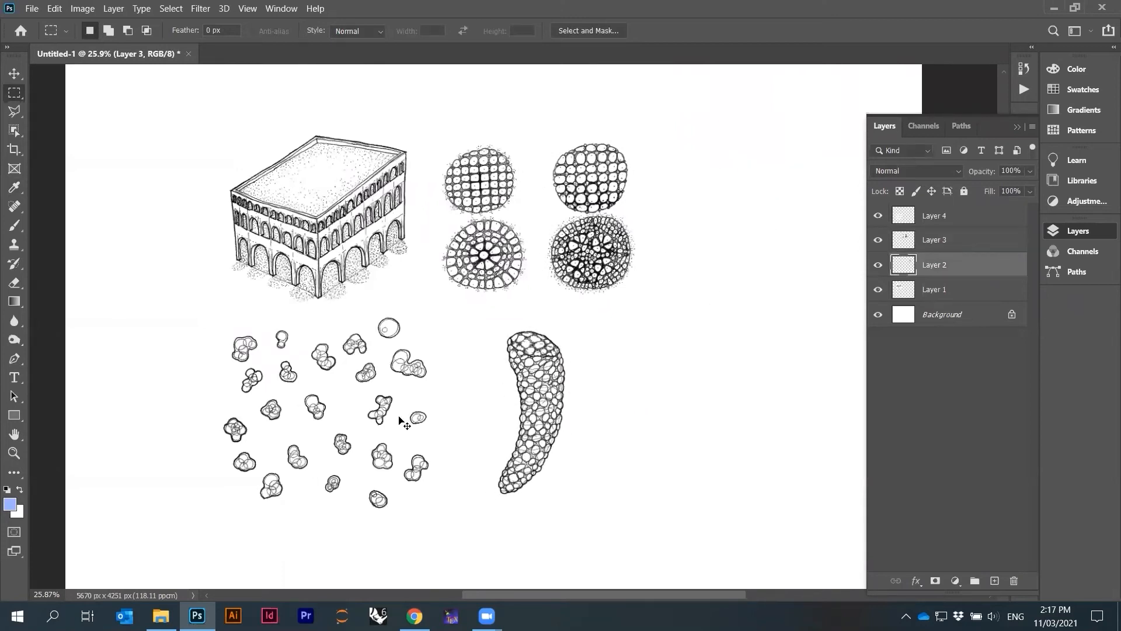
{"action": "left_click", "coordinate": [374, 420], "text": "ctrl"}
Draw a rectangular selection around all the arranged drawings and crop the canvas to it
{"action": "scroll", "coordinate": [400, 307], "scroll_direction": "down", "scroll_amount": 2}
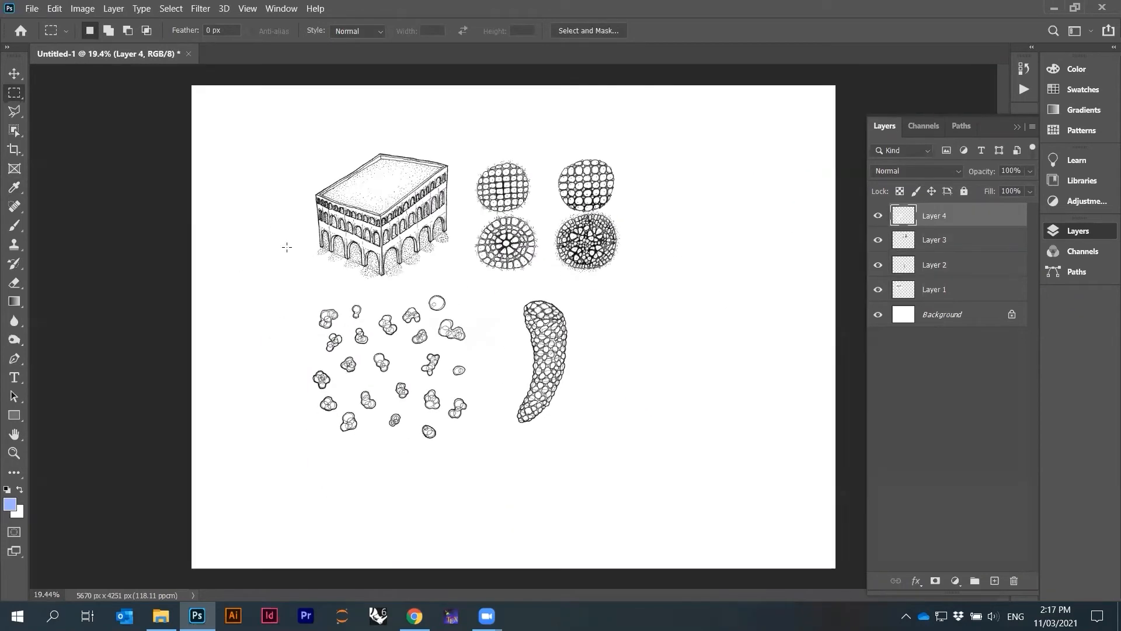
{"action": "scroll", "coordinate": [512, 295], "scroll_direction": "up", "scroll_amount": 2}
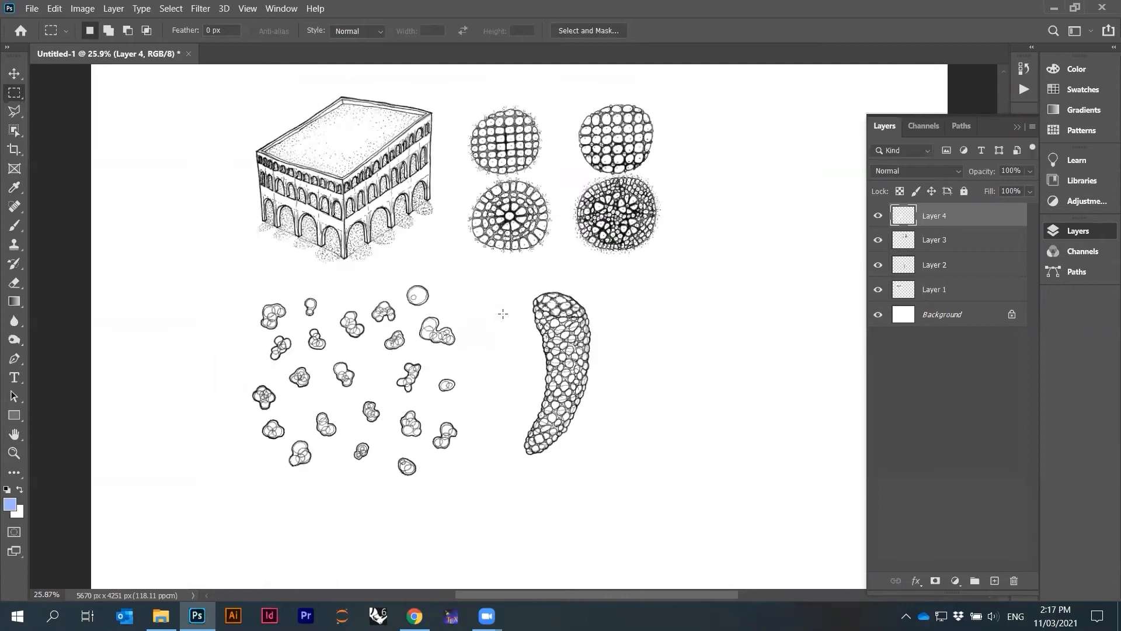
{"action": "left_click_drag", "start_coordinate": [238, 104], "coordinate": [605, 375]}
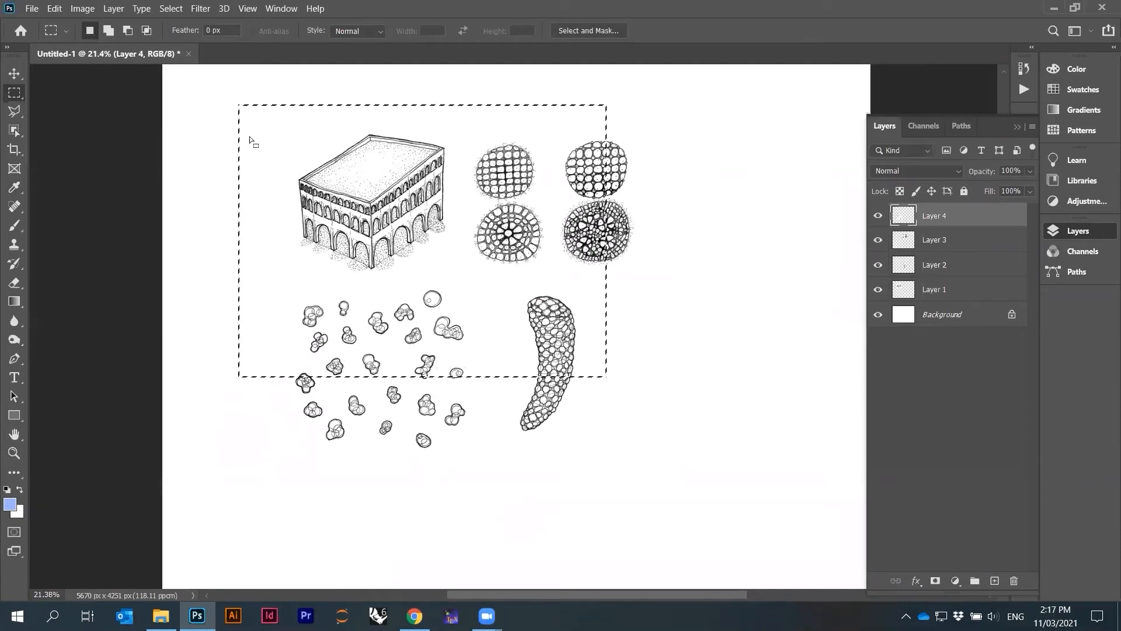
{"action": "left_click_drag", "start_coordinate": [227, 108], "coordinate": [406, 271]}
{"action": "left_click_drag", "start_coordinate": [454, 304], "coordinate": [467, 313]}
{"action": "left_click_drag", "start_coordinate": [225, 97], "coordinate": [683, 475]}
{"action": "left_click", "coordinate": [681, 477]}
{"action": "left_click", "coordinate": [82, 8]}
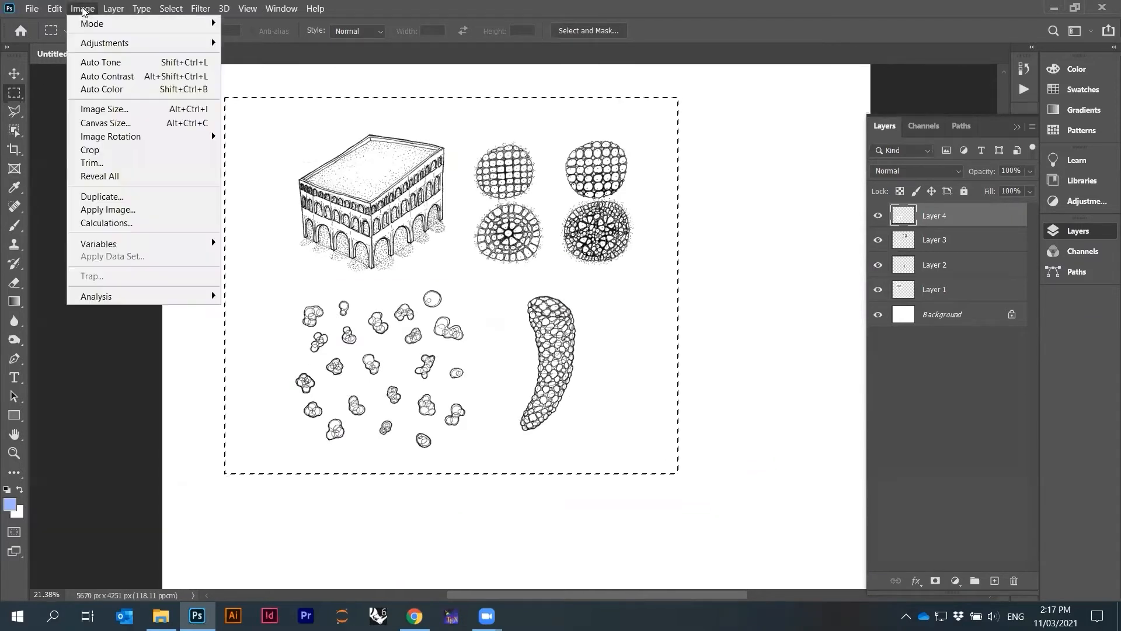
{"action": "left_click", "coordinate": [107, 154]}
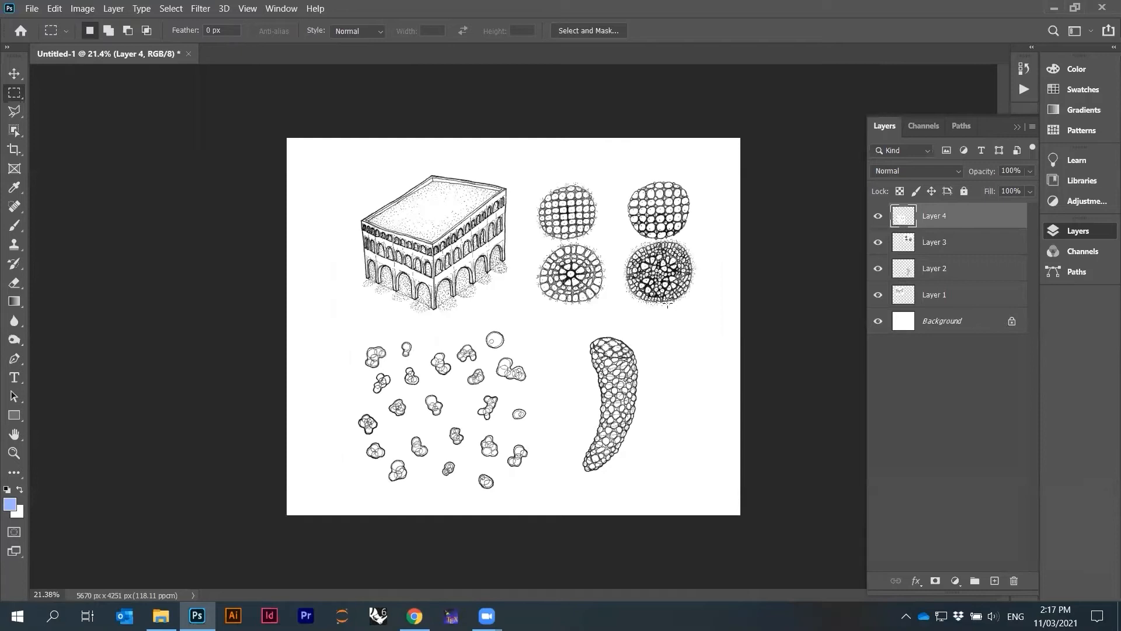
Crop the canvas again to a slightly narrower selection around the drawings
{"action": "left_click_drag", "start_coordinate": [750, 131], "coordinate": [298, 555]}
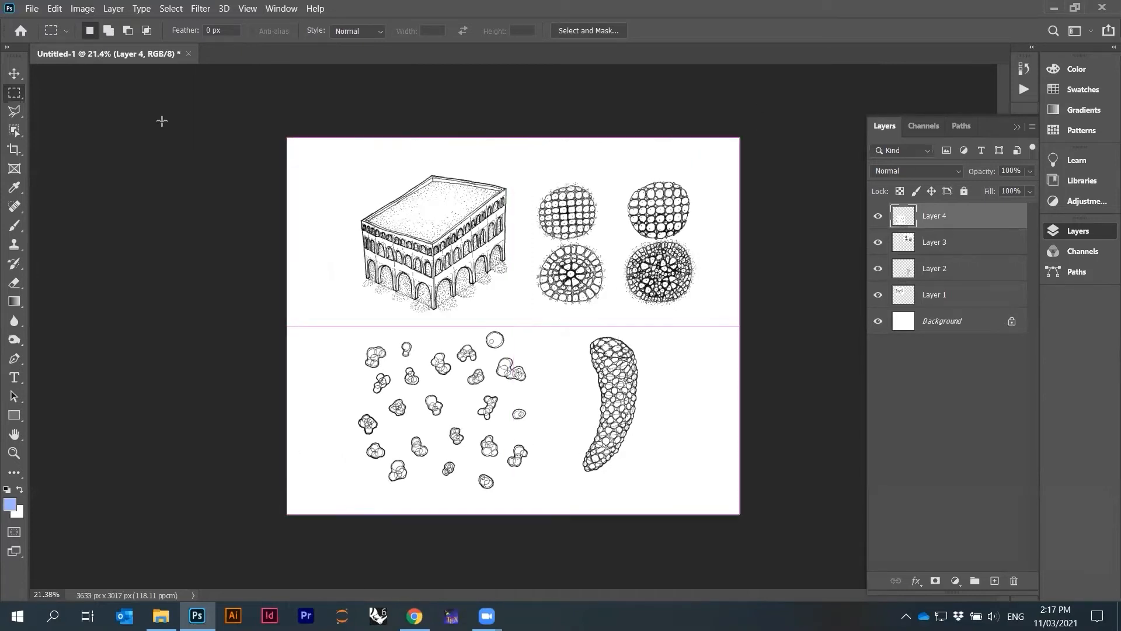
{"action": "left_click", "coordinate": [82, 8]}
{"action": "left_click", "coordinate": [119, 149]}
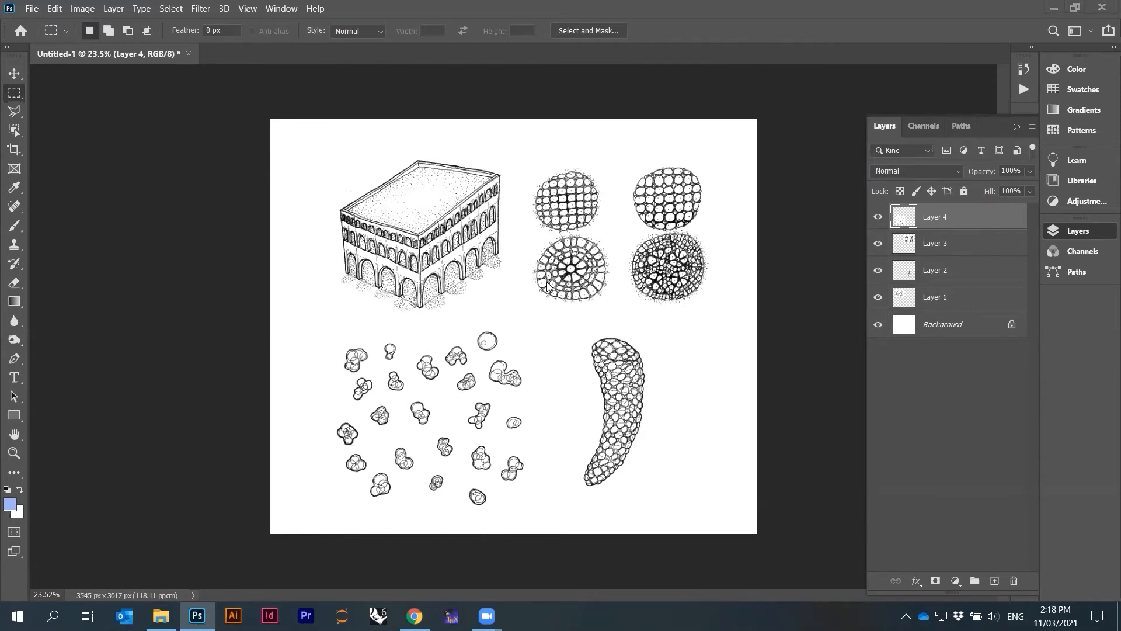
Save the document as 211103_SketchBookEditing_01.psd in the Session 02 folder
{"action": "scroll", "coordinate": [547, 269], "scroll_direction": "up", "scroll_amount": 3}
{"action": "scroll", "coordinate": [549, 268], "scroll_direction": "down", "scroll_amount": 2}
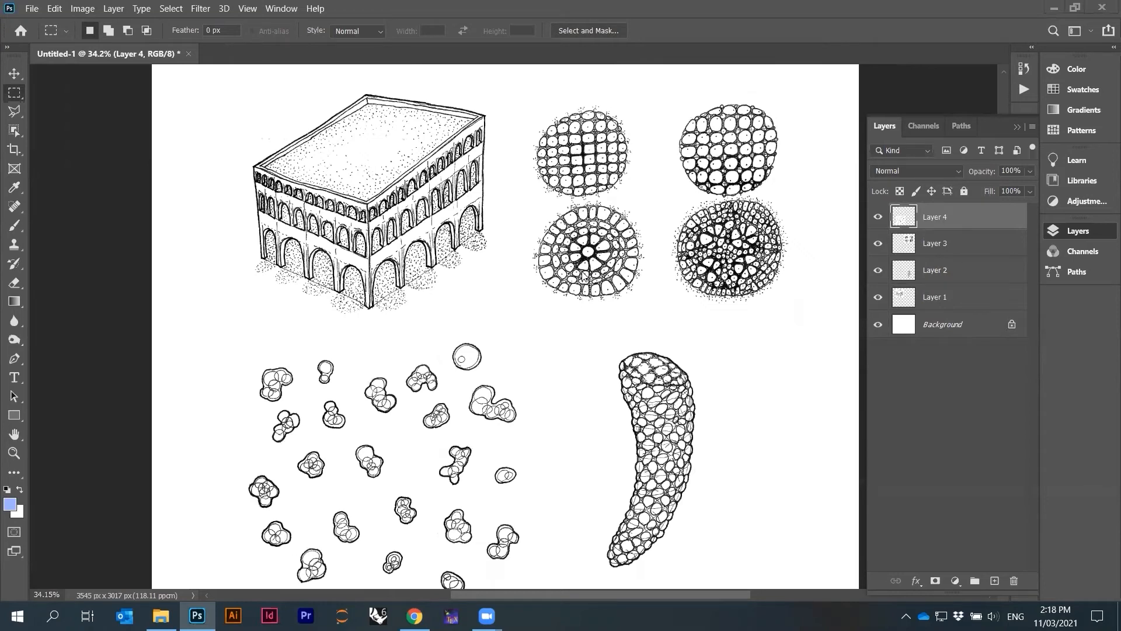
{"action": "scroll", "coordinate": [465, 233], "scroll_direction": "up", "scroll_amount": 6}
{"action": "scroll", "coordinate": [465, 235], "scroll_direction": "down", "scroll_amount": 7}
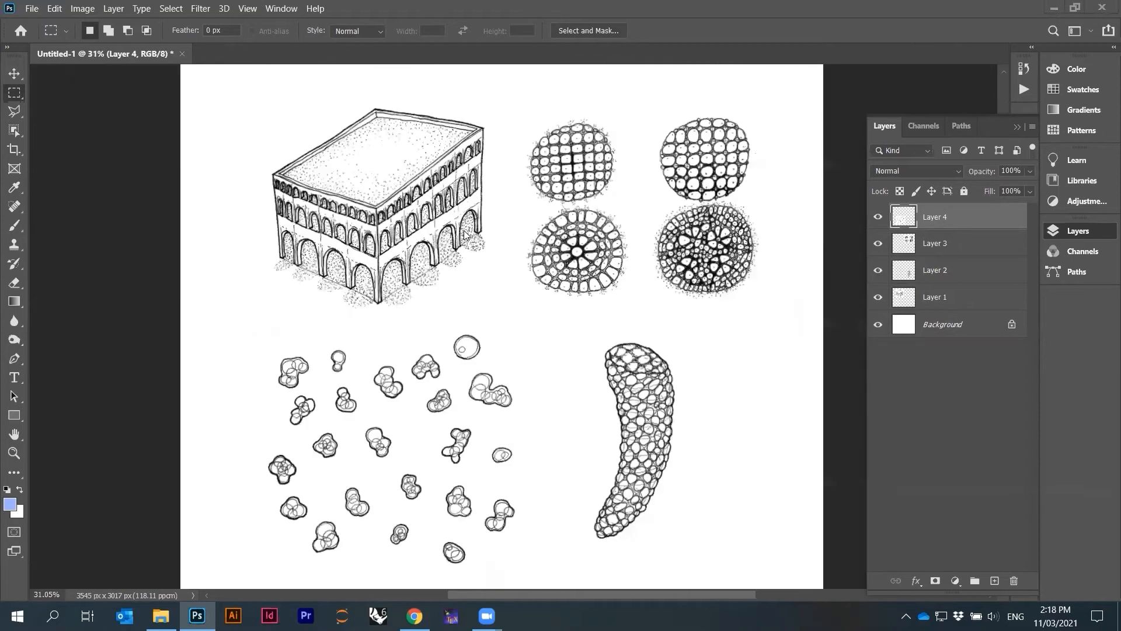
{"action": "scroll", "coordinate": [466, 235], "scroll_direction": "down", "scroll_amount": 1}
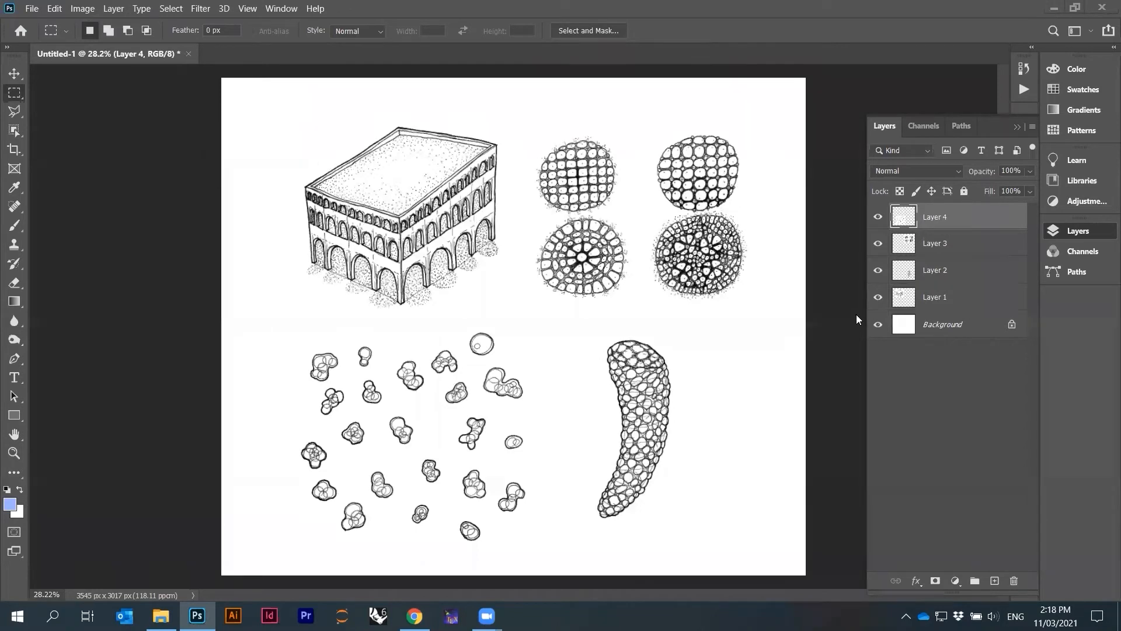
{"action": "left_click", "coordinate": [32, 9]}
{"action": "left_click", "coordinate": [57, 177]}
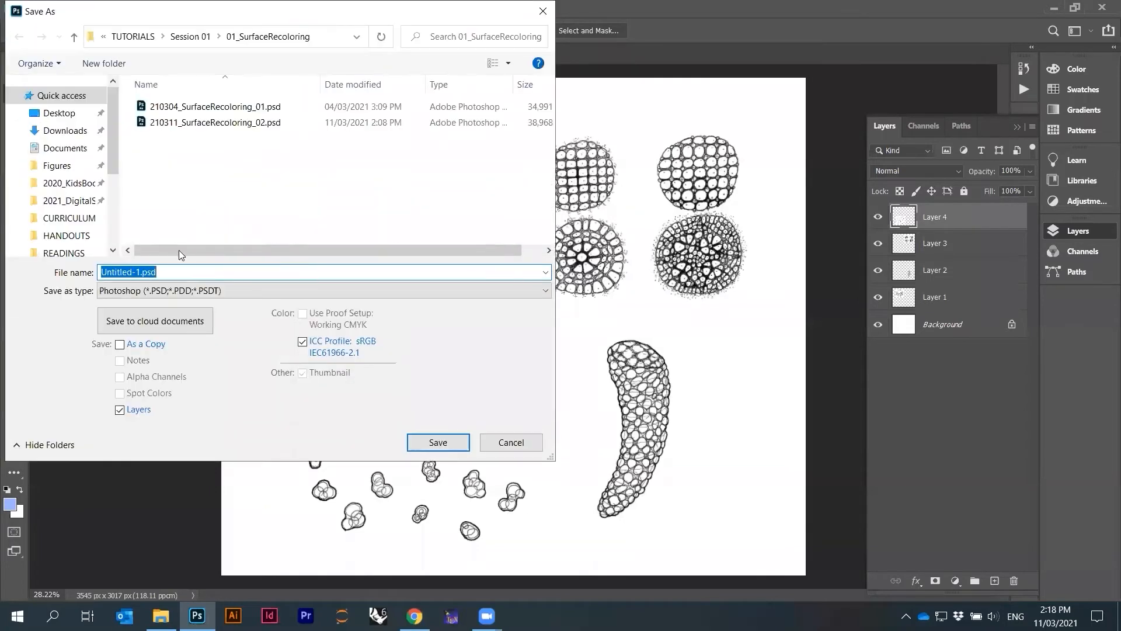
{"action": "left_click", "coordinate": [190, 37]}
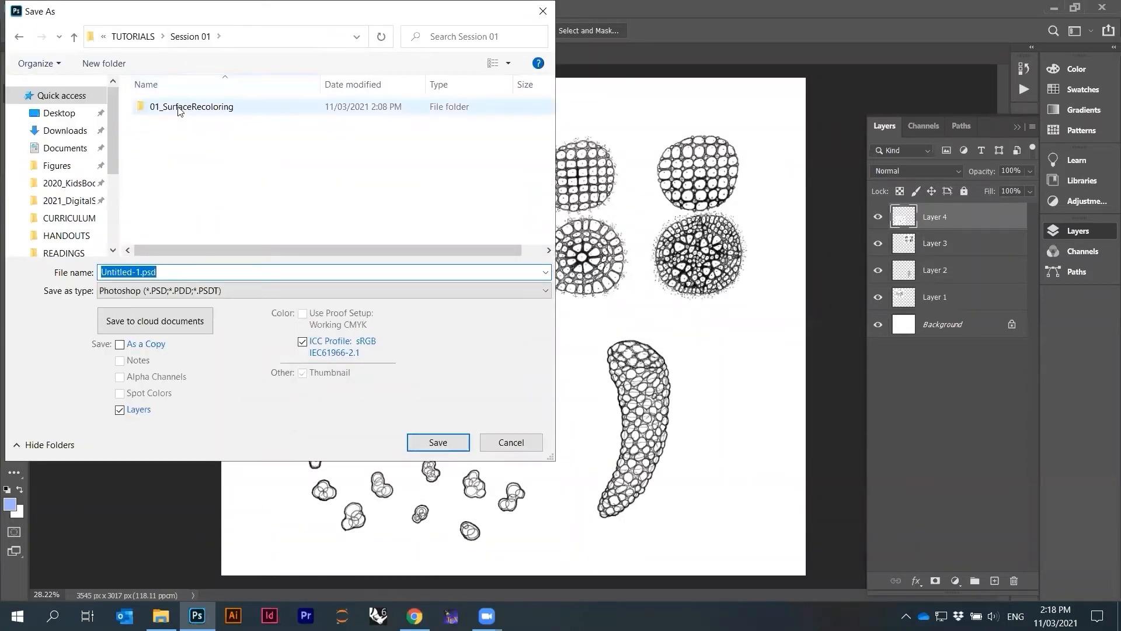
{"action": "left_click", "coordinate": [133, 37]}
{"action": "double_click", "coordinate": [170, 122]}
{"action": "double_click", "coordinate": [146, 272]}
{"action": "left_click_drag", "start_coordinate": [141, 271], "coordinate": [67, 273]}
{"action": "type", "text": "21"}
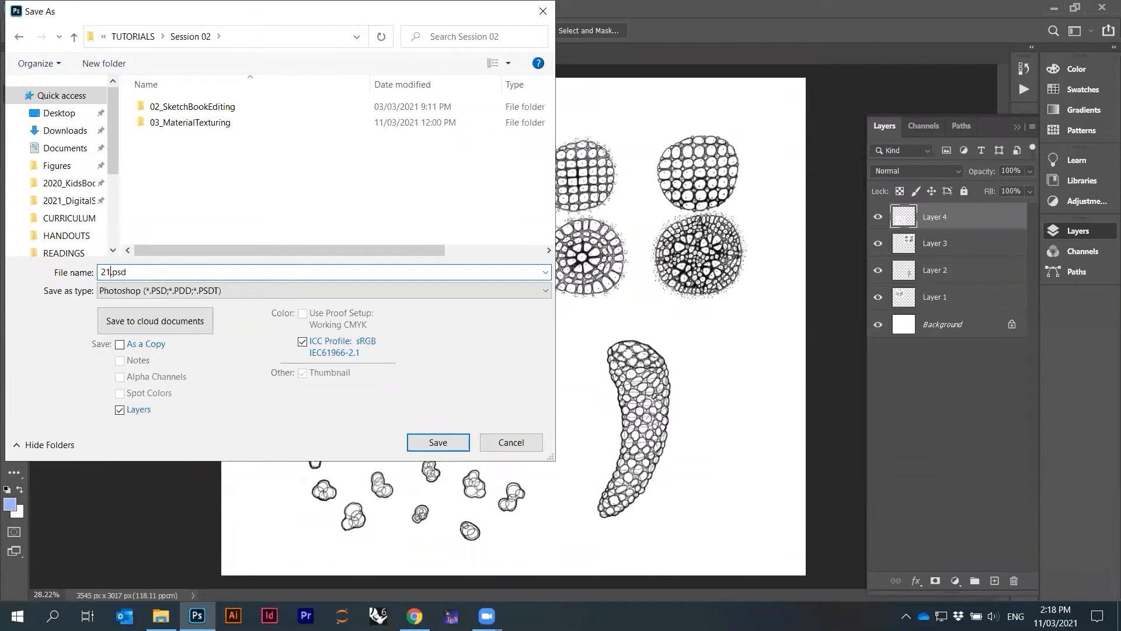
{"action": "type", "text": "1103_SketchBookEditing_01"}
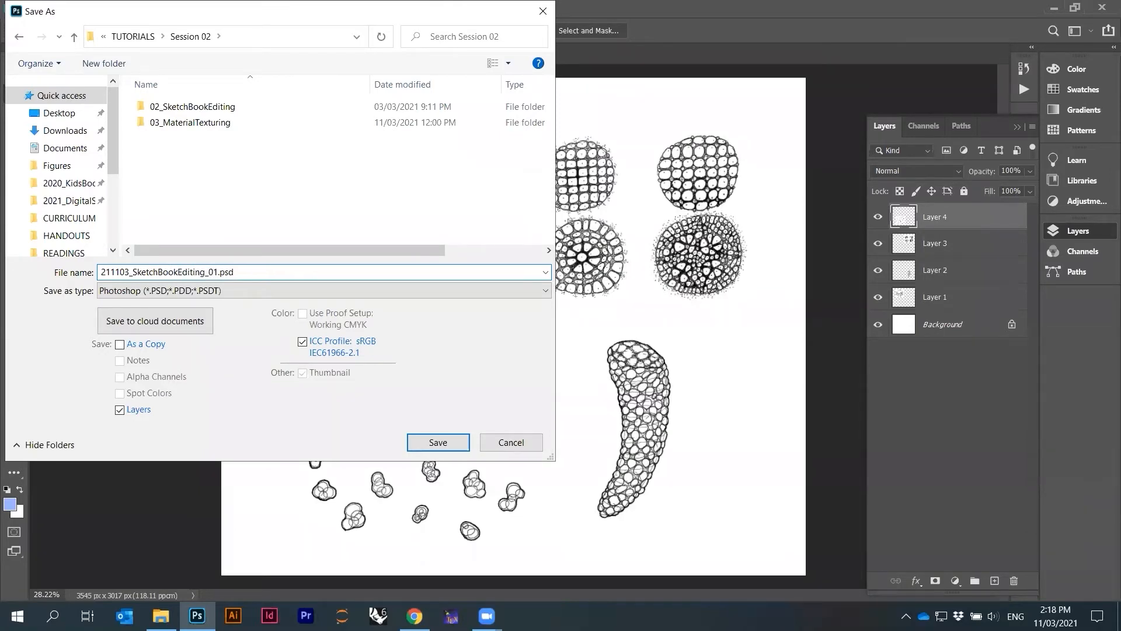
{"action": "key", "text": "Return"}
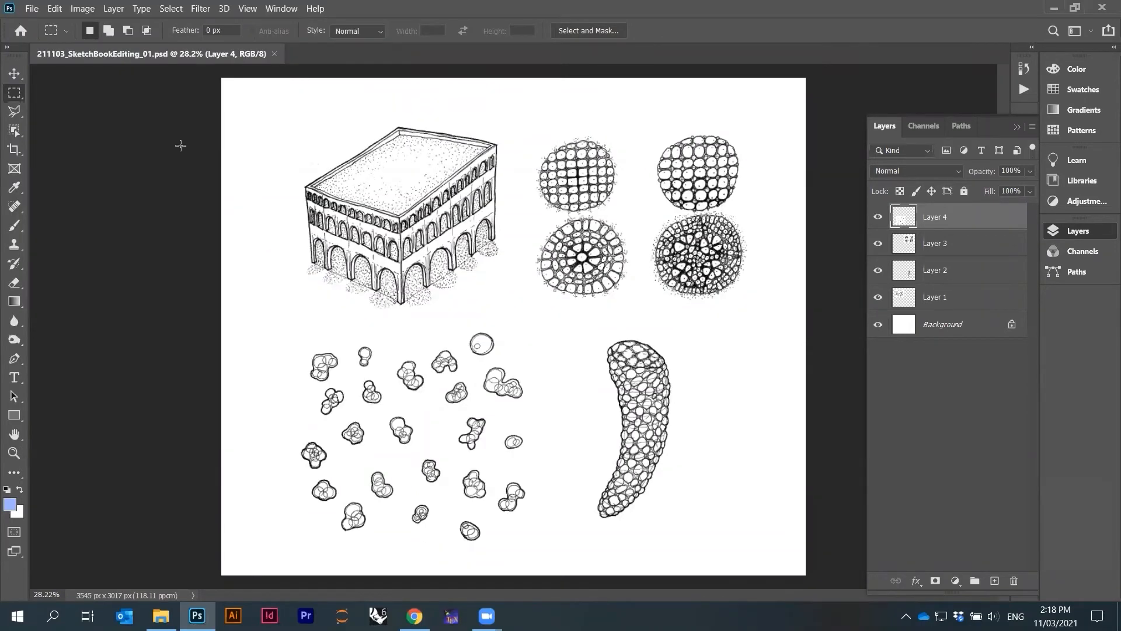
Outline the top-left round cell with the Polygonal Lasso and cut it onto a new layer of its own
{"action": "scroll", "coordinate": [629, 139], "scroll_direction": "up", "scroll_amount": 5}
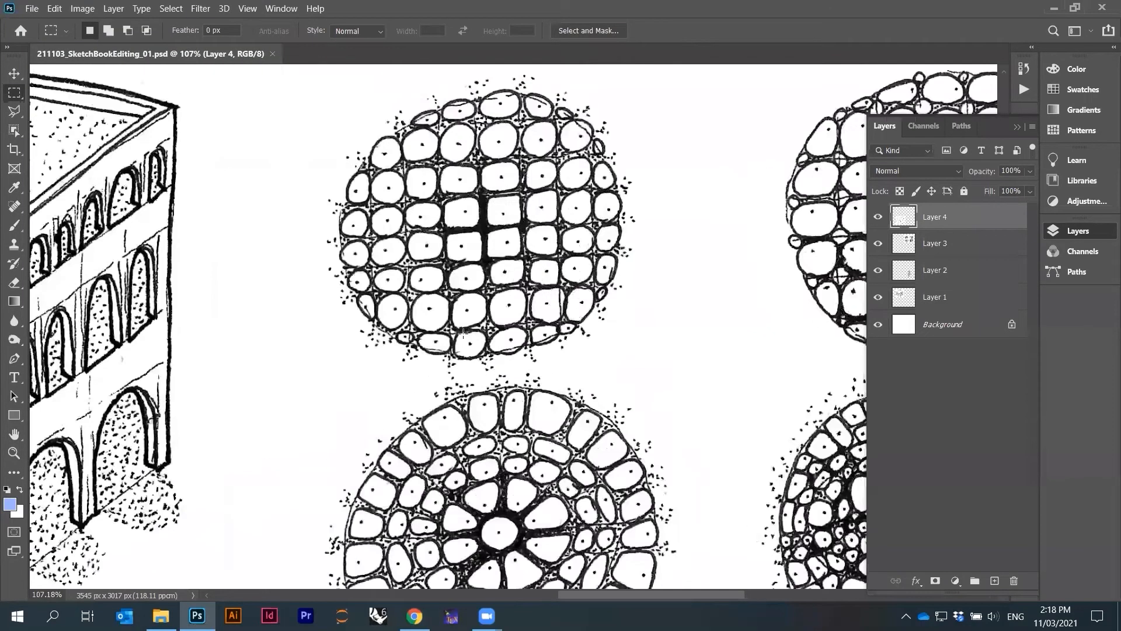
{"action": "scroll", "coordinate": [483, 250], "scroll_direction": "down", "scroll_amount": 1}
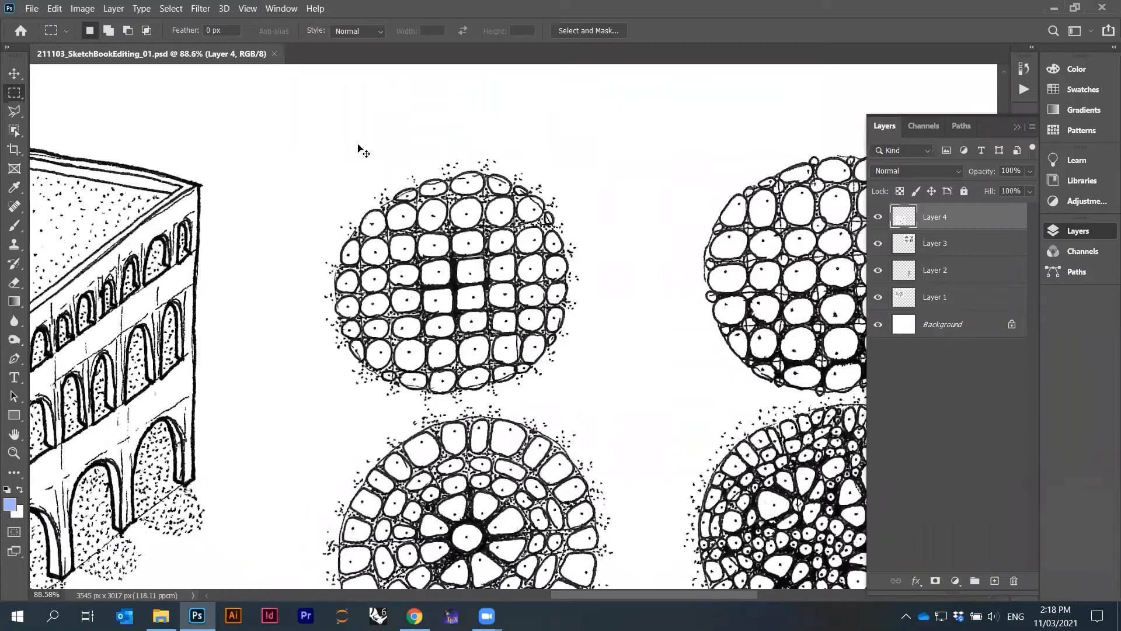
{"action": "left_click", "coordinate": [450, 228], "text": "ctrl"}
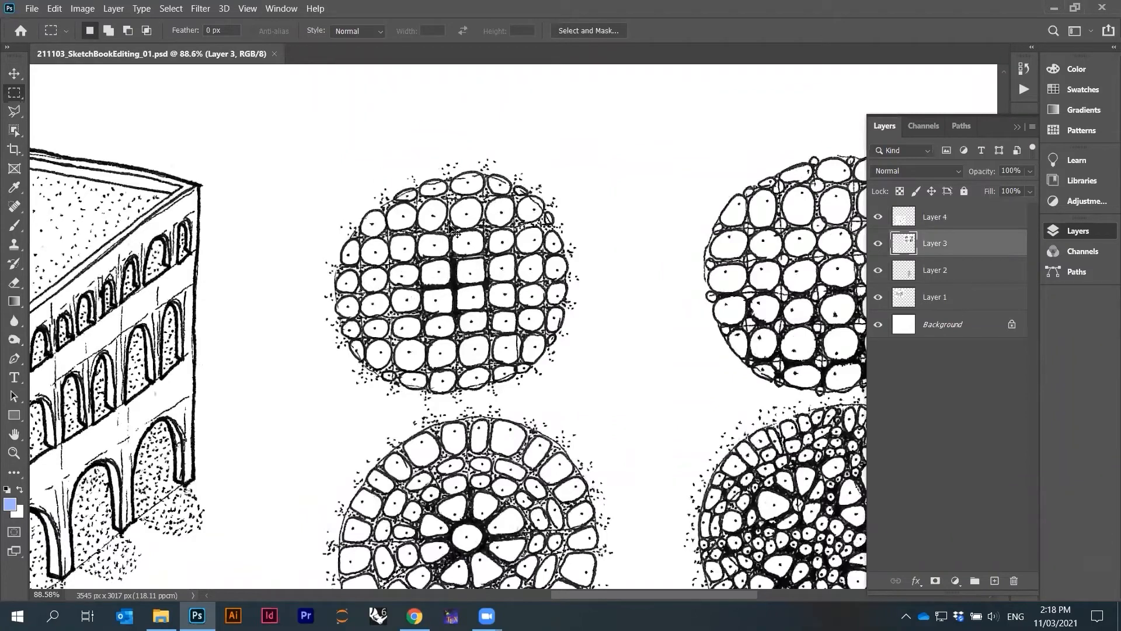
{"action": "left_click_drag", "start_coordinate": [250, 93], "coordinate": [707, 397]}
{"action": "left_click", "coordinate": [15, 111]}
{"action": "left_click", "coordinate": [240, 103]}
{"action": "left_click", "coordinate": [264, 426]}
{"action": "left_click", "coordinate": [388, 411]}
{"action": "left_click", "coordinate": [428, 408]}
{"action": "left_click", "coordinate": [437, 407]}
{"action": "left_click", "coordinate": [537, 399]}
{"action": "left_click", "coordinate": [625, 369]}
{"action": "left_click", "coordinate": [670, 282]}
{"action": "left_click", "coordinate": [651, 107]}
{"action": "left_click", "coordinate": [603, 80]}
{"action": "left_click", "coordinate": [241, 104]}
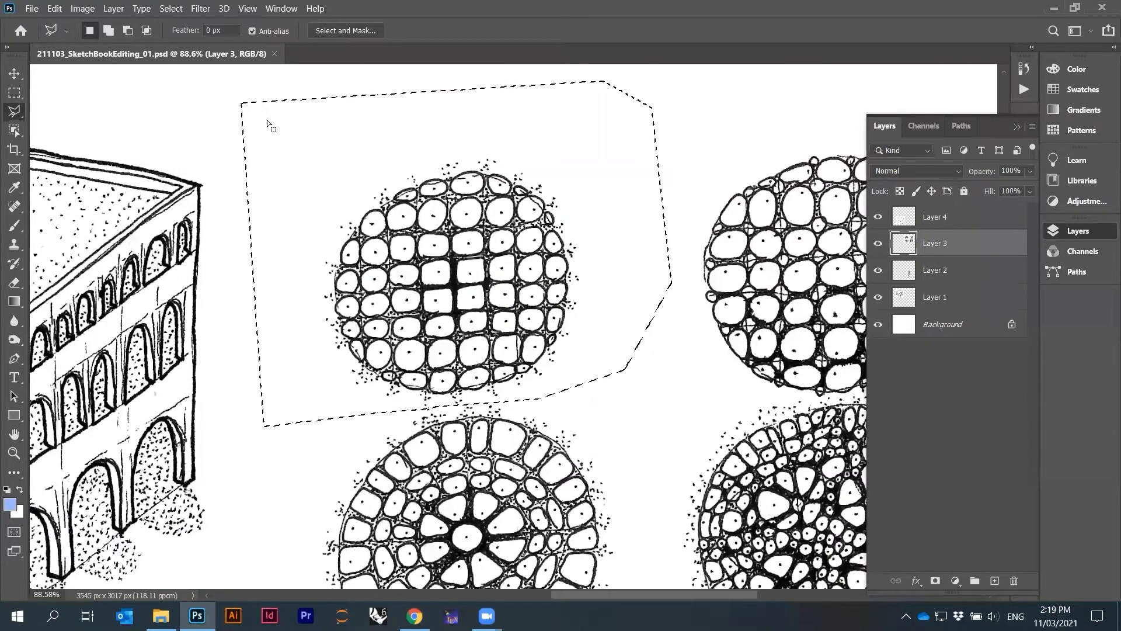
{"action": "key", "text": "ctrl+d"}
{"action": "key", "text": "ctrl+v"}
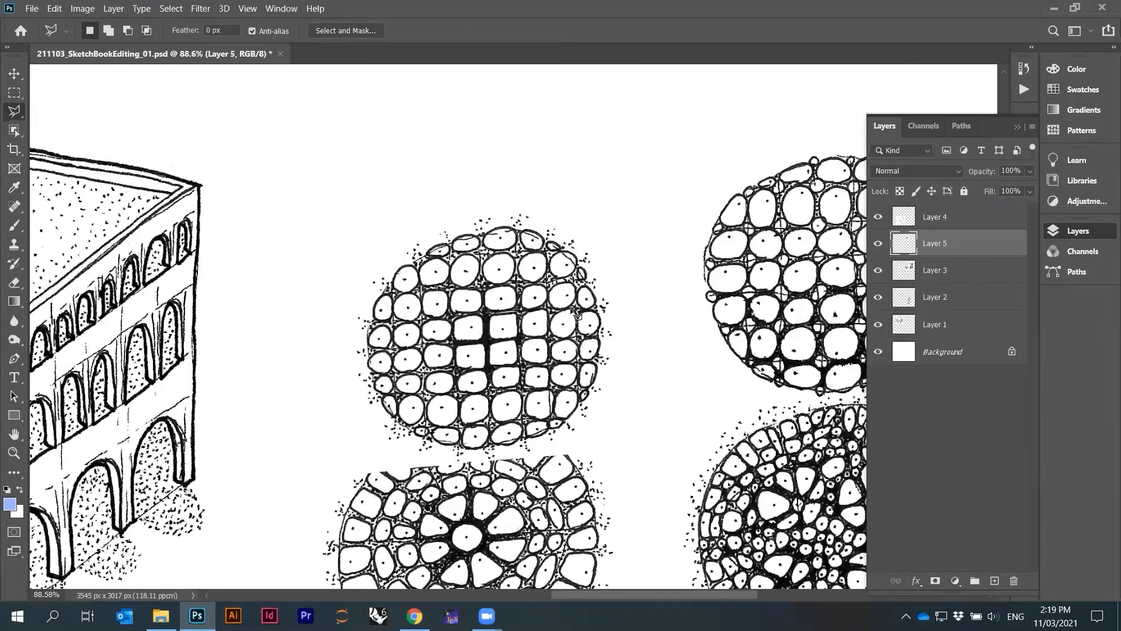
Move the separated top-left round cell up, away from the radial cell below it
{"action": "scroll", "coordinate": [573, 312], "scroll_direction": "down", "scroll_amount": 2}
{"action": "left_click_drag", "start_coordinate": [540, 330], "coordinate": [532, 233]}
{"action": "left_click_drag", "start_coordinate": [527, 232], "coordinate": [524, 234]}
{"action": "scroll", "coordinate": [506, 235], "scroll_direction": "down", "scroll_amount": 3}
{"action": "scroll", "coordinate": [668, 266], "scroll_direction": "up", "scroll_amount": 4}
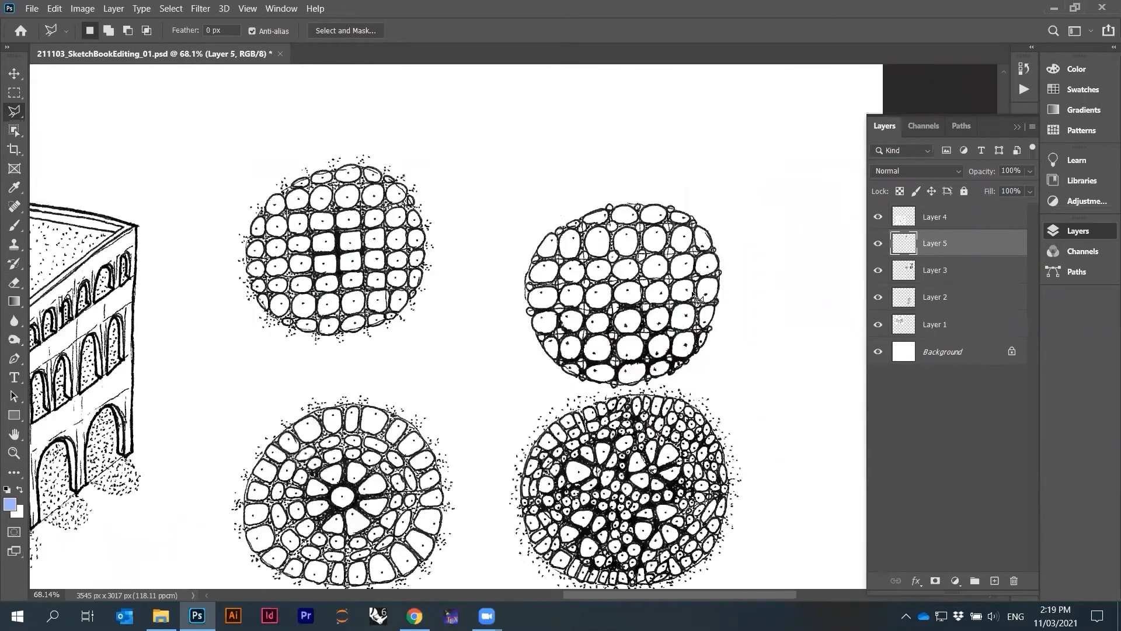
{"action": "scroll", "coordinate": [670, 271], "scroll_direction": "up", "scroll_amount": 2}
Select the round cells layer, outline the top-right cell with the Polygonal Lasso, and cut it onto its own layer
{"action": "key", "text": "alt+bracketleft"}
{"action": "left_click", "coordinate": [400, 94]}
{"action": "left_click", "coordinate": [417, 440]}
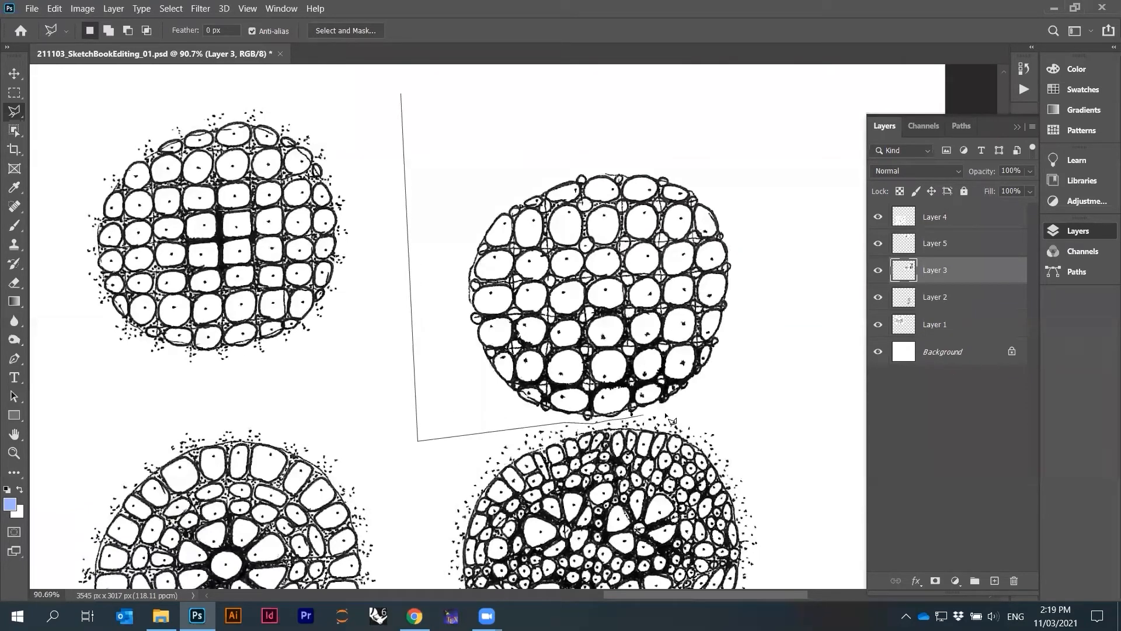
{"action": "left_click", "coordinate": [839, 412]}
{"action": "left_click", "coordinate": [826, 84]}
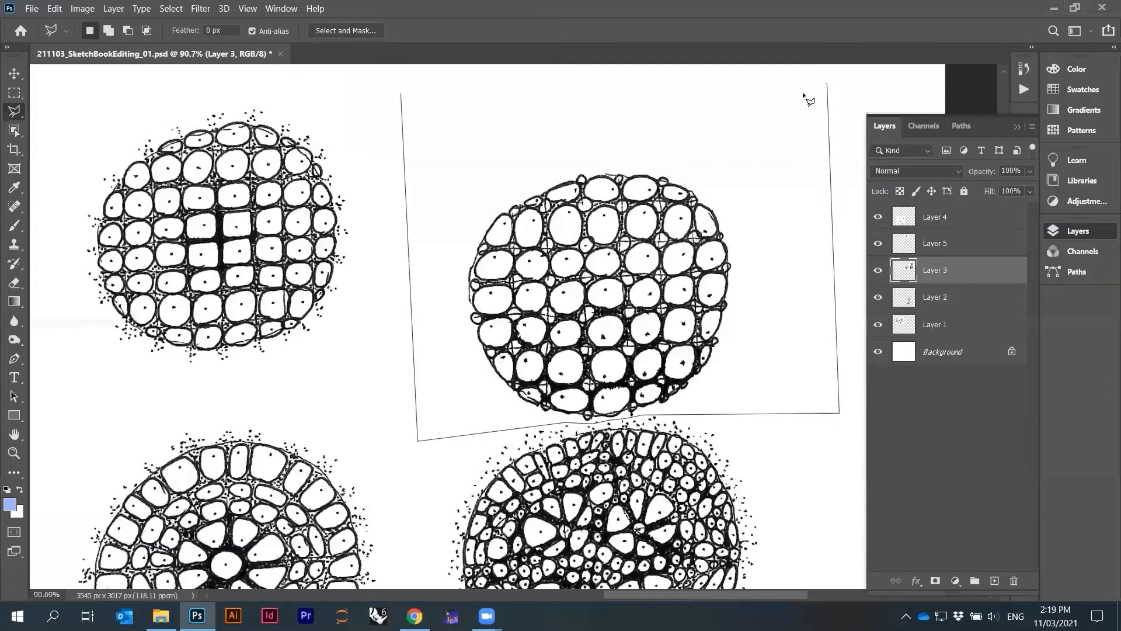
{"action": "left_click", "coordinate": [402, 95]}
{"action": "key", "text": "ctrl+x"}
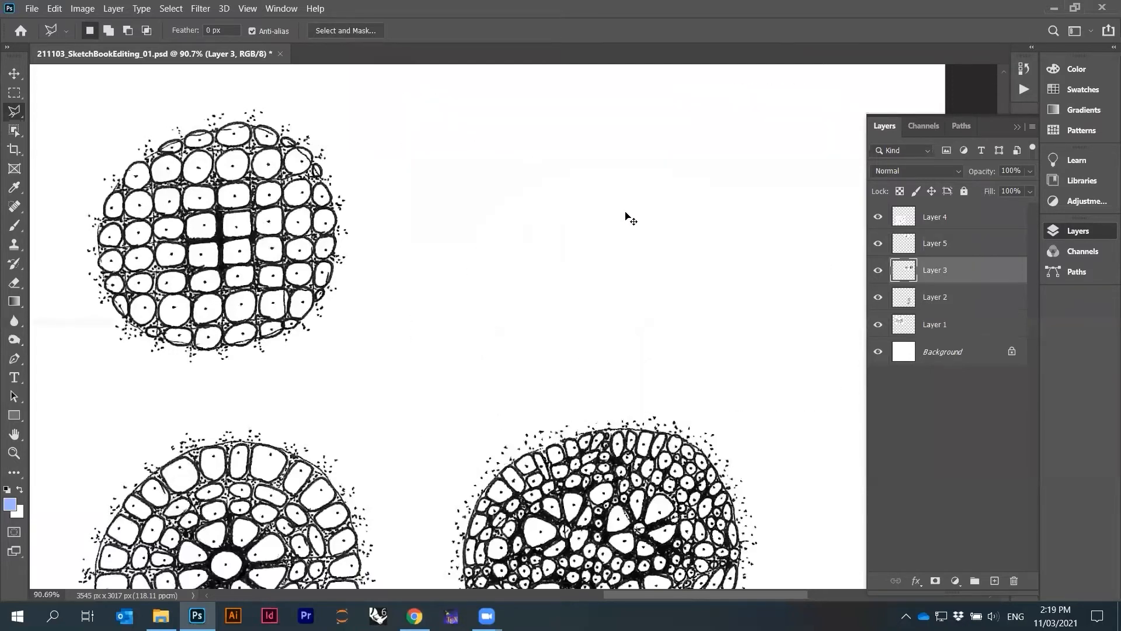
{"action": "key", "text": "ctrl+v"}
Move the separated top-right round cell up and right, away from the cell below it
{"action": "scroll", "coordinate": [686, 318], "scroll_direction": "down", "scroll_amount": 3}
{"action": "left_click_drag", "start_coordinate": [585, 363], "coordinate": [683, 286]}
{"action": "left_click_drag", "start_coordinate": [329, 282], "coordinate": [333, 286]}
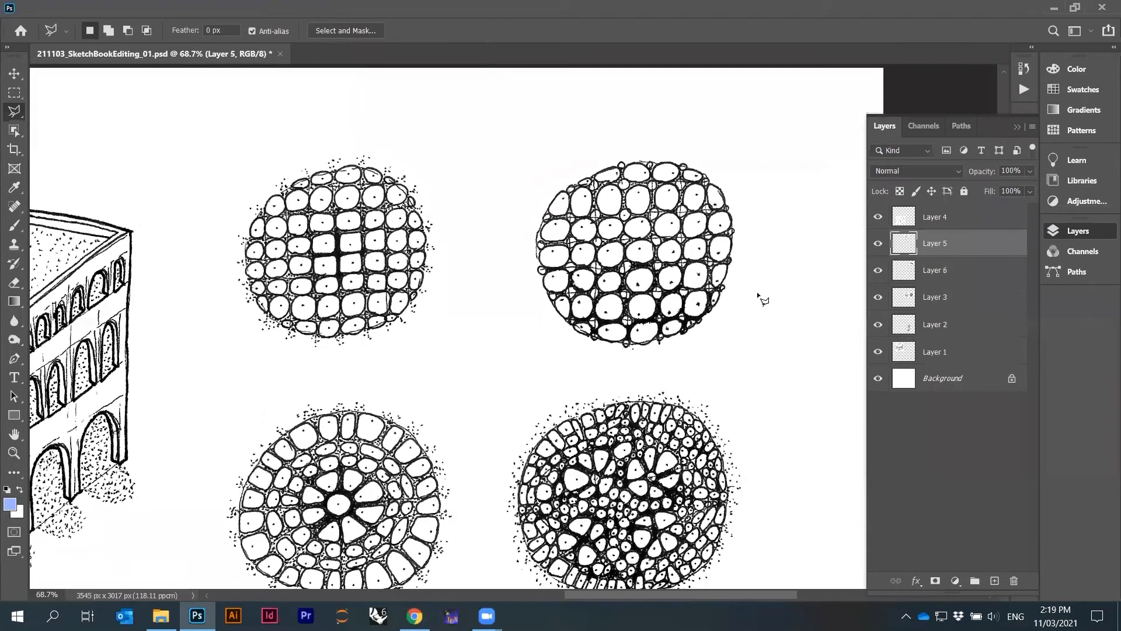
{"action": "scroll", "coordinate": [761, 296], "scroll_direction": "down", "scroll_amount": 3}
{"action": "left_click_drag", "start_coordinate": [650, 394], "coordinate": [648, 404]}
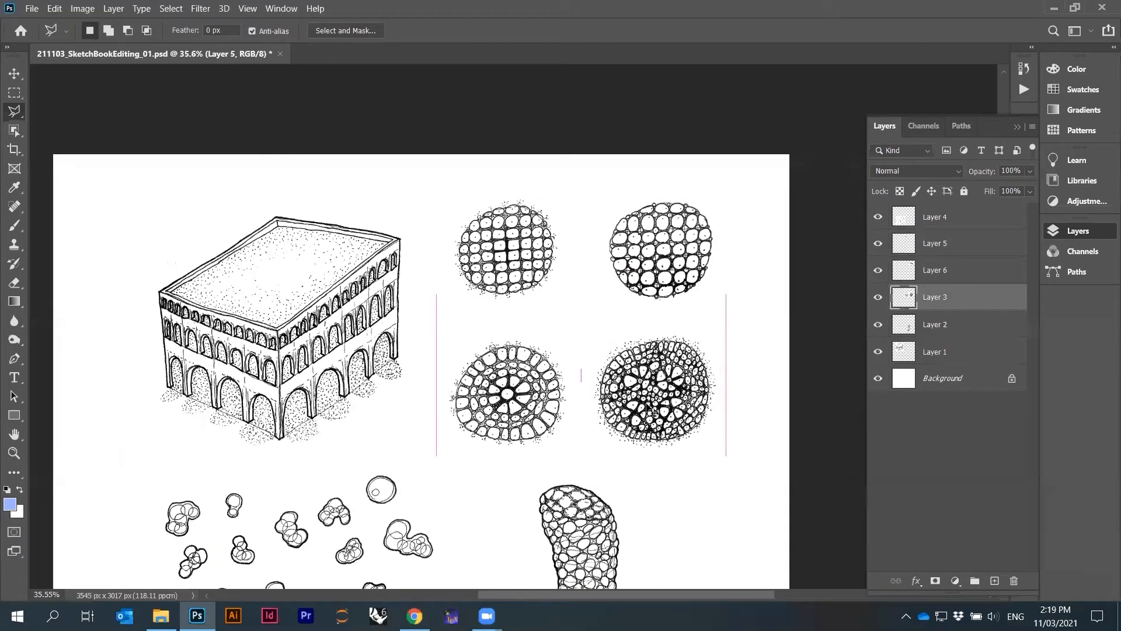
{"action": "scroll", "coordinate": [671, 374], "scroll_direction": "up", "scroll_amount": 3}
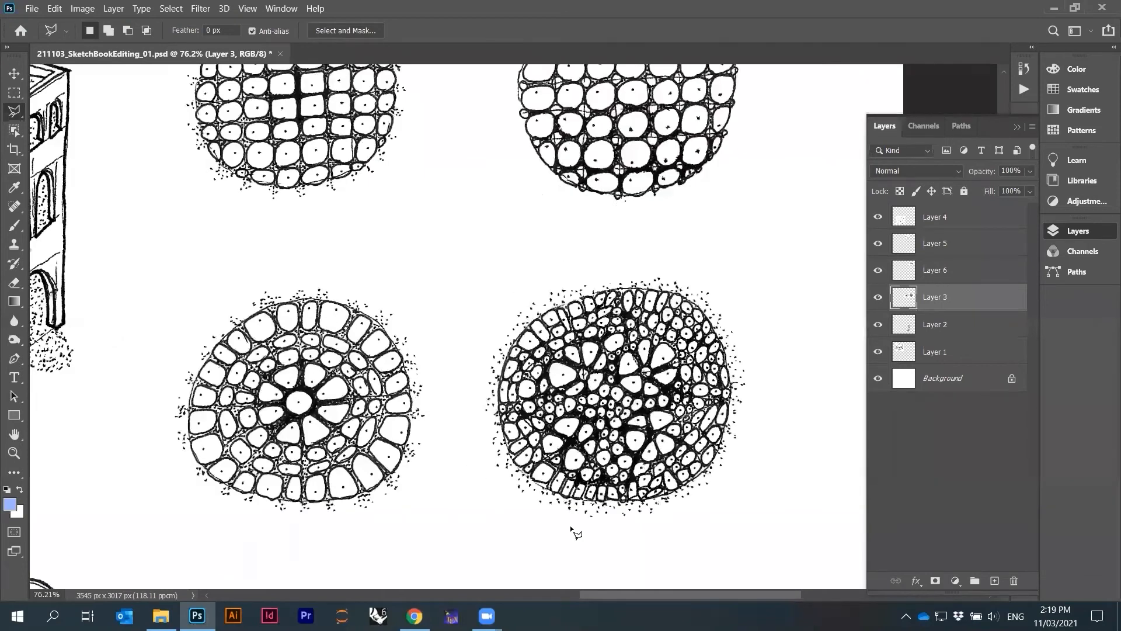
Nudge the bottom pair of round cells slightly down on the page
{"action": "scroll", "coordinate": [622, 403], "scroll_direction": "down", "scroll_amount": 2}
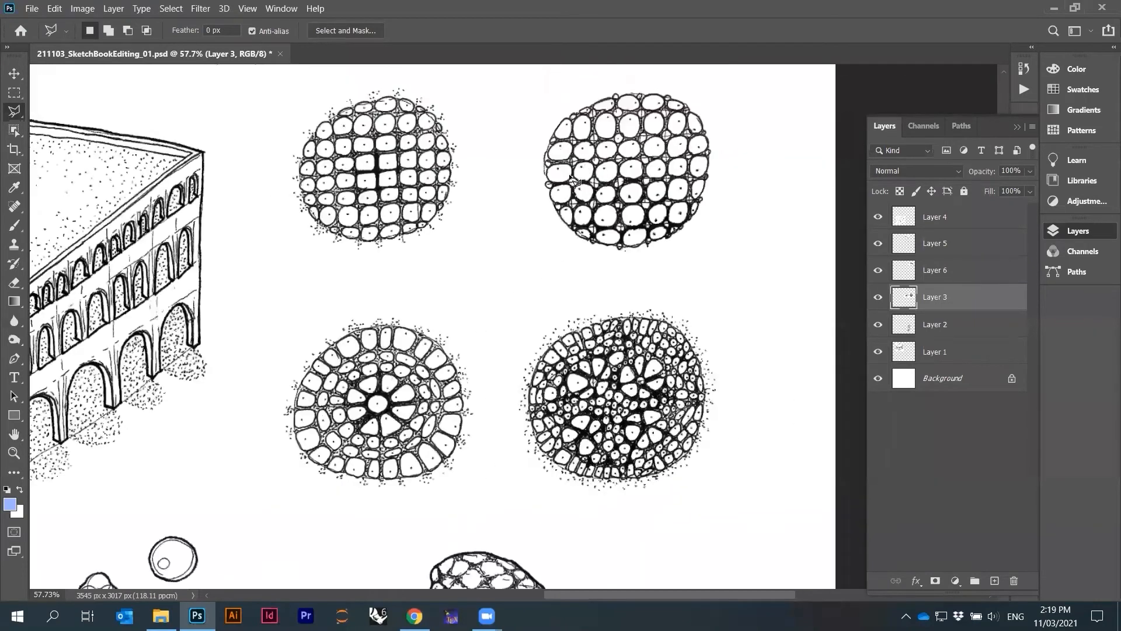
{"action": "scroll", "coordinate": [572, 178], "scroll_direction": "down", "scroll_amount": 2}
{"action": "scroll", "coordinate": [595, 187], "scroll_direction": "up", "scroll_amount": 1}
{"action": "left_click_drag", "start_coordinate": [667, 323], "coordinate": [669, 331]}
Move the curved elongated cell up and to the right, then nudge it slightly down
{"action": "scroll", "coordinate": [668, 248], "scroll_direction": "down", "scroll_amount": 3}
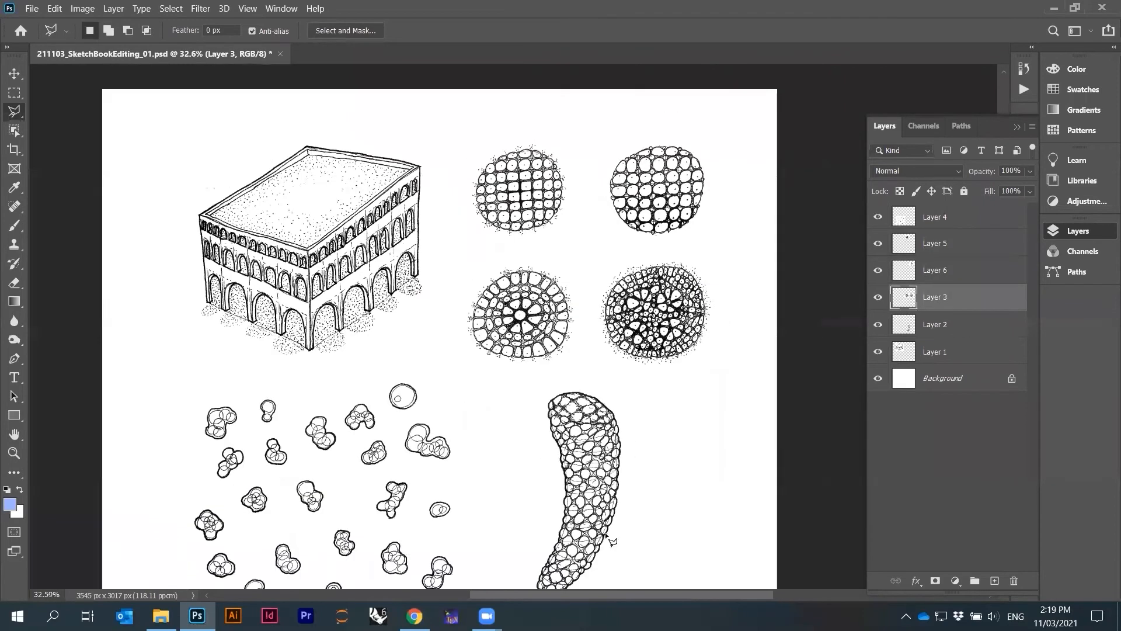
{"action": "left_click_drag", "start_coordinate": [611, 538], "coordinate": [677, 462]}
{"action": "scroll", "coordinate": [637, 410], "scroll_direction": "up", "scroll_amount": 1}
{"action": "left_click_drag", "start_coordinate": [655, 410], "coordinate": [649, 427]}
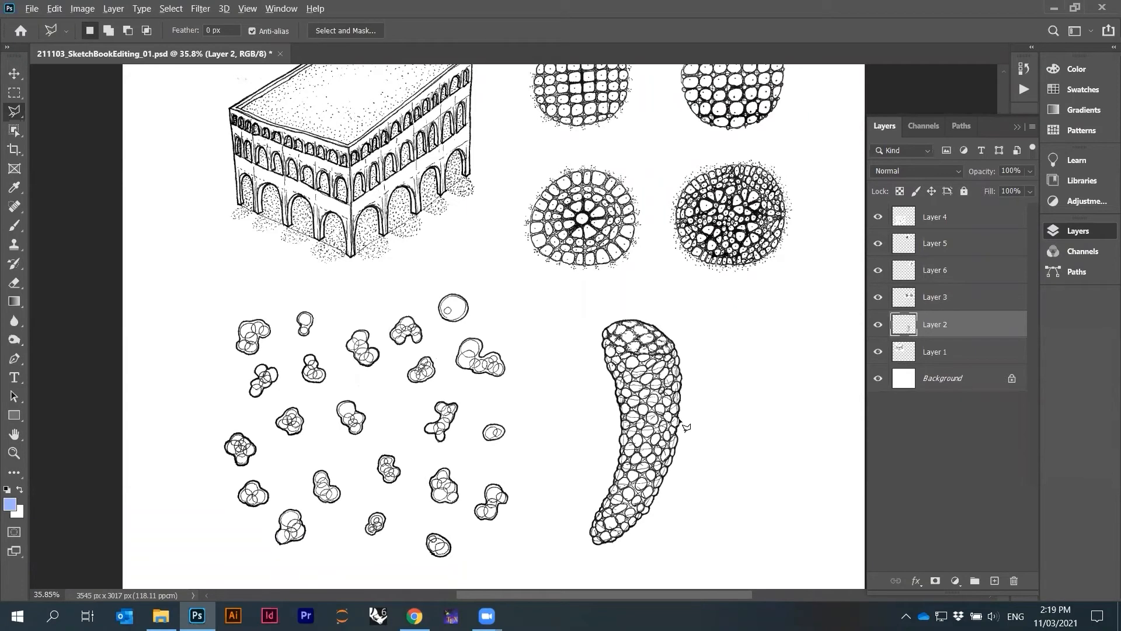
Duplicate the curved cell and place the copy to its right
{"action": "scroll", "coordinate": [683, 422], "scroll_direction": "up", "scroll_amount": 2}
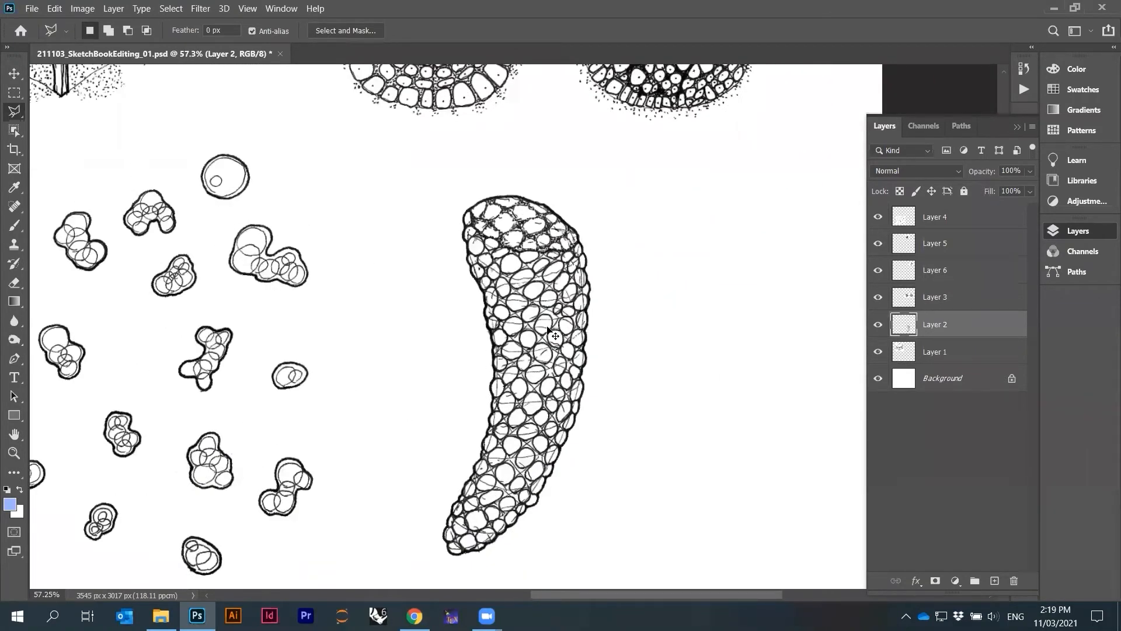
{"action": "left_click_drag", "start_coordinate": [543, 325], "coordinate": [725, 326]}
{"action": "scroll", "coordinate": [709, 322], "scroll_direction": "down", "scroll_amount": 2}
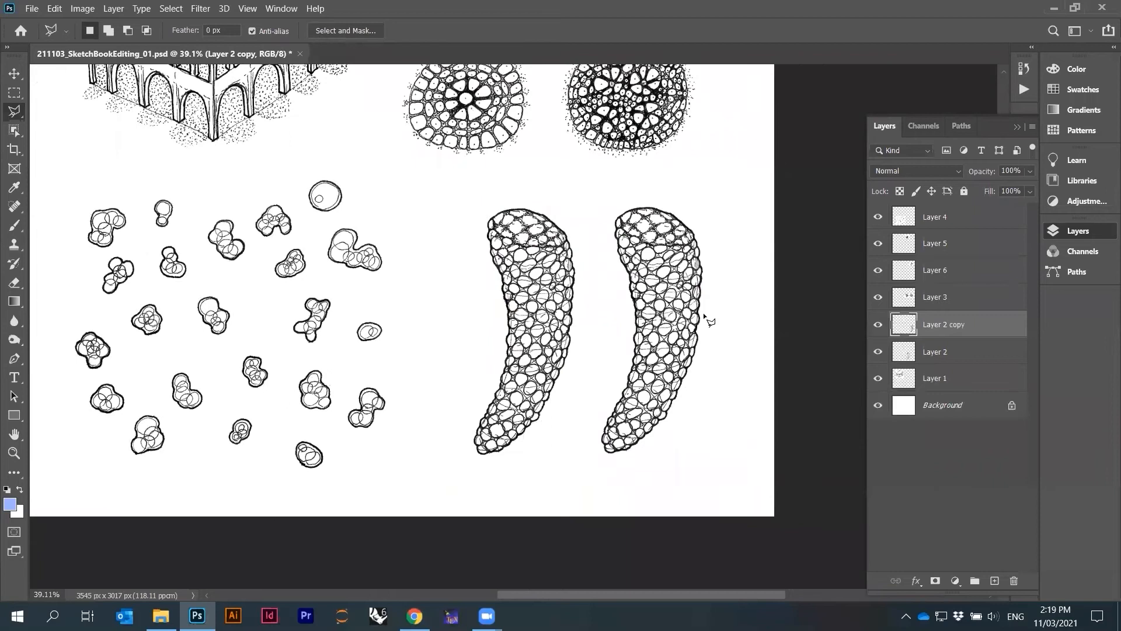
Scale the copied curved cell down to 50 percent width and height
{"action": "scroll", "coordinate": [707, 318], "scroll_direction": "up", "scroll_amount": 3}
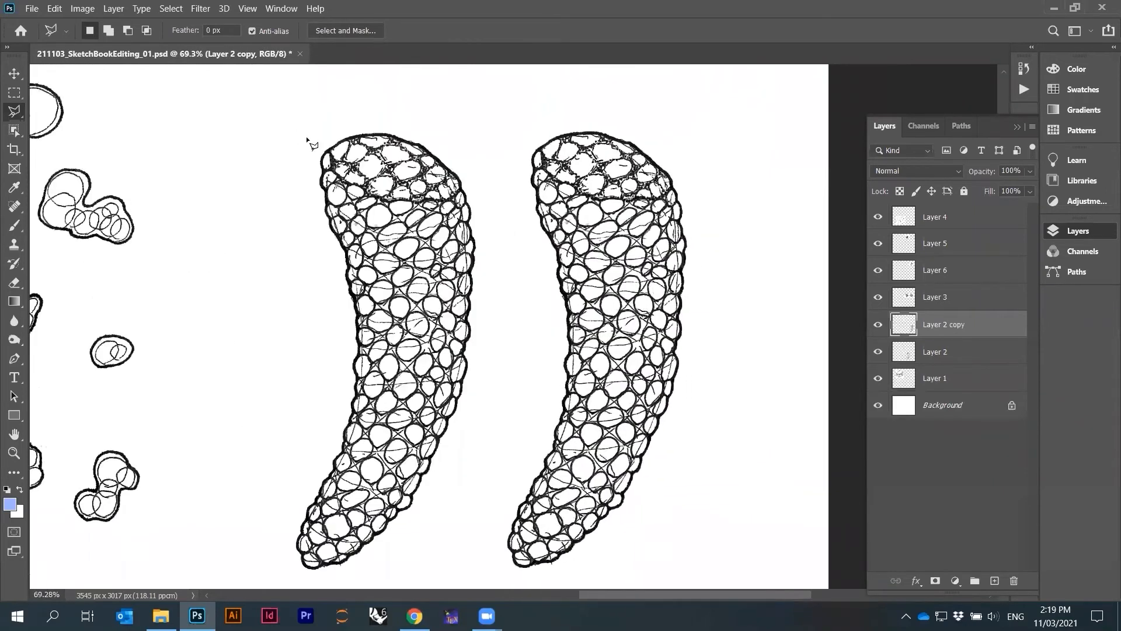
{"action": "left_click", "coordinate": [83, 8]}
{"action": "mouse_move", "coordinate": [56, 8]}
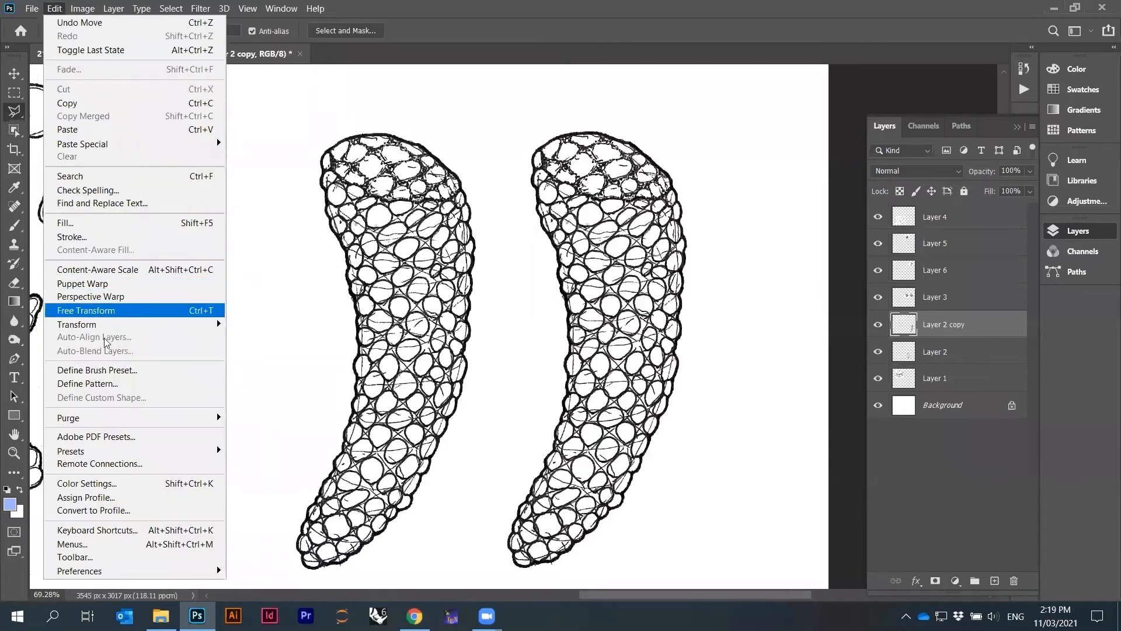
{"action": "mouse_move", "coordinate": [88, 321]}
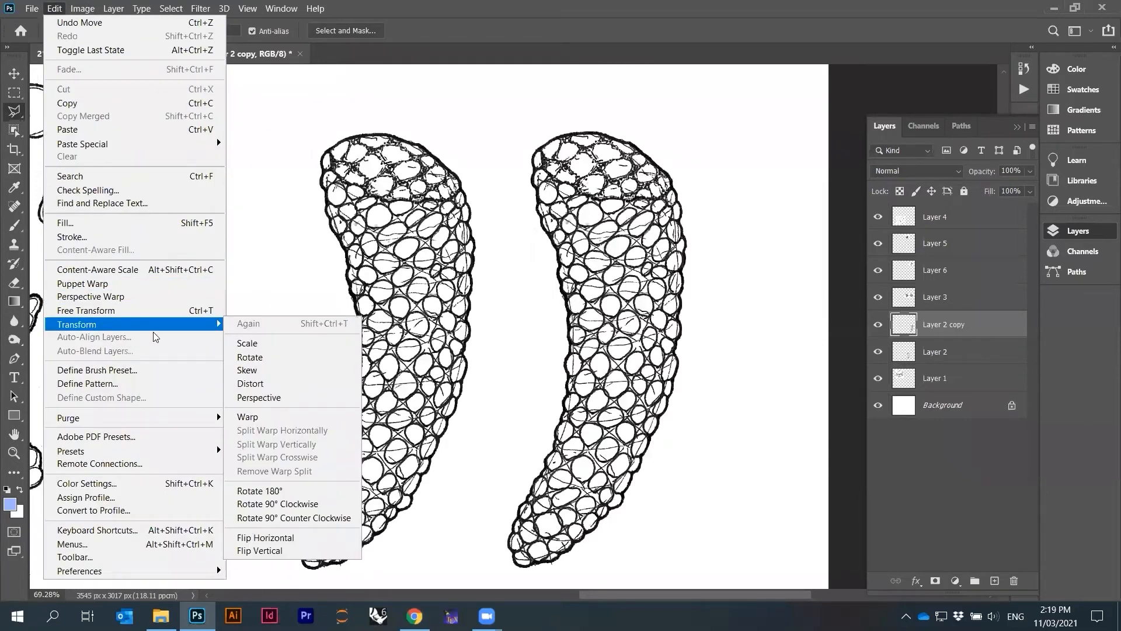
{"action": "left_click", "coordinate": [247, 345]}
{"action": "left_click_drag", "start_coordinate": [687, 132], "coordinate": [618, 349]}
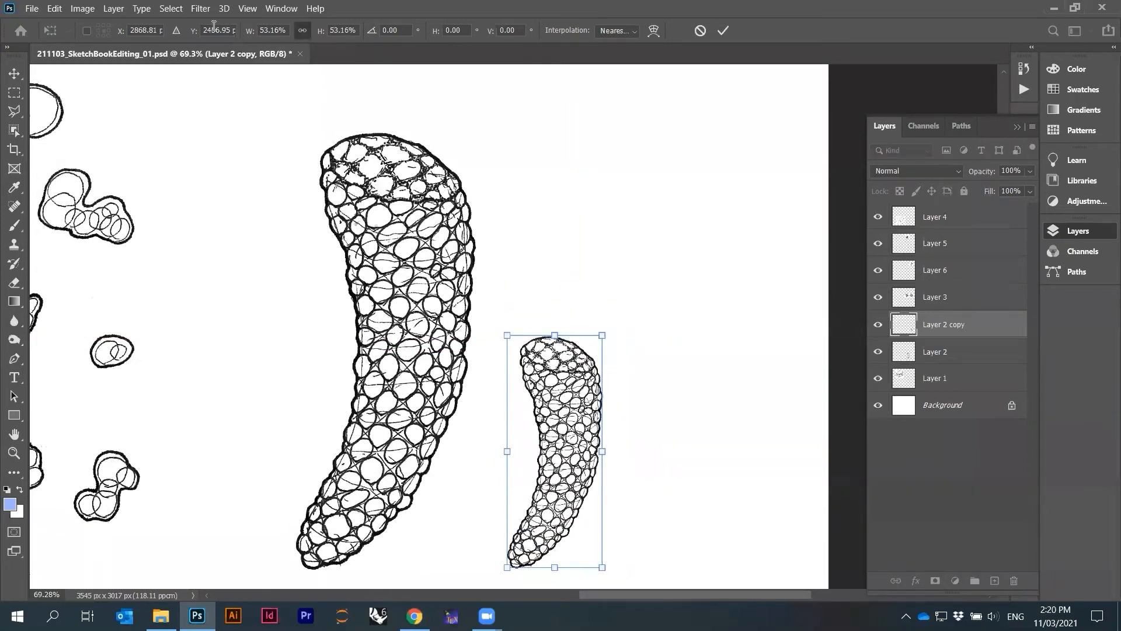
{"action": "left_click", "coordinate": [266, 30]}
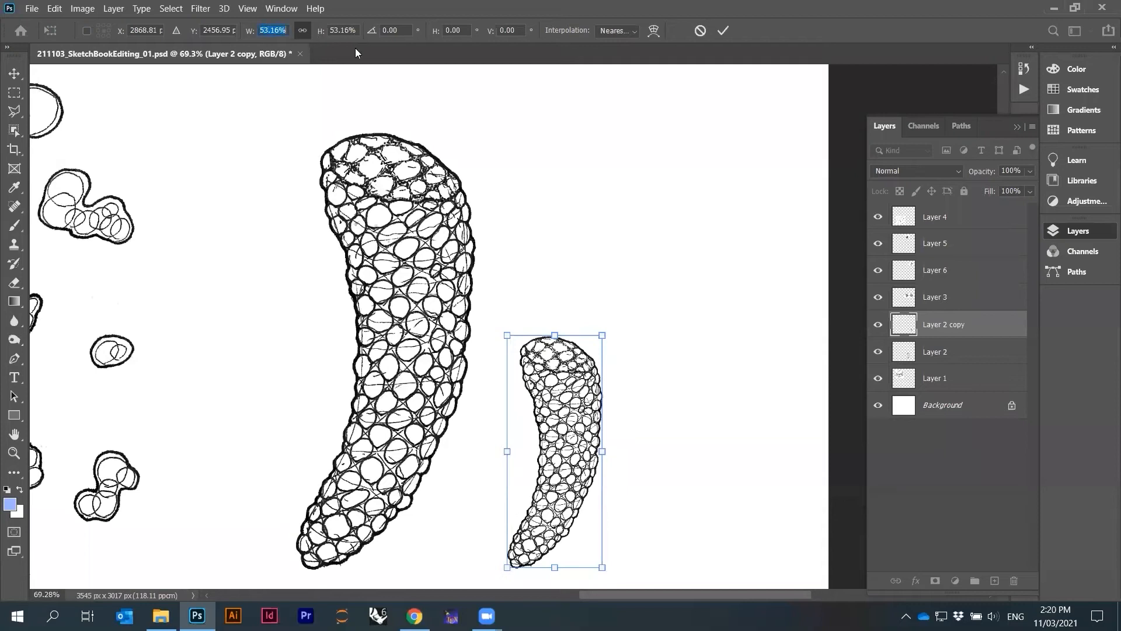
{"action": "type", "text": "50"}
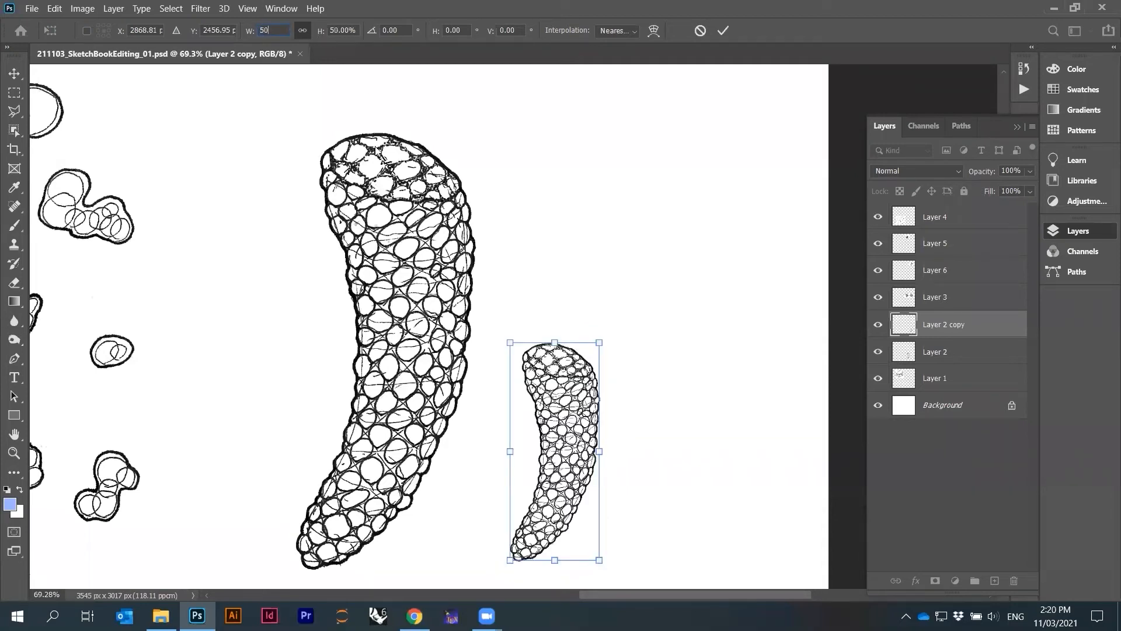
{"action": "key", "text": "Return"}
Nudge the small curved copy slightly down
{"action": "key", "text": "l"}
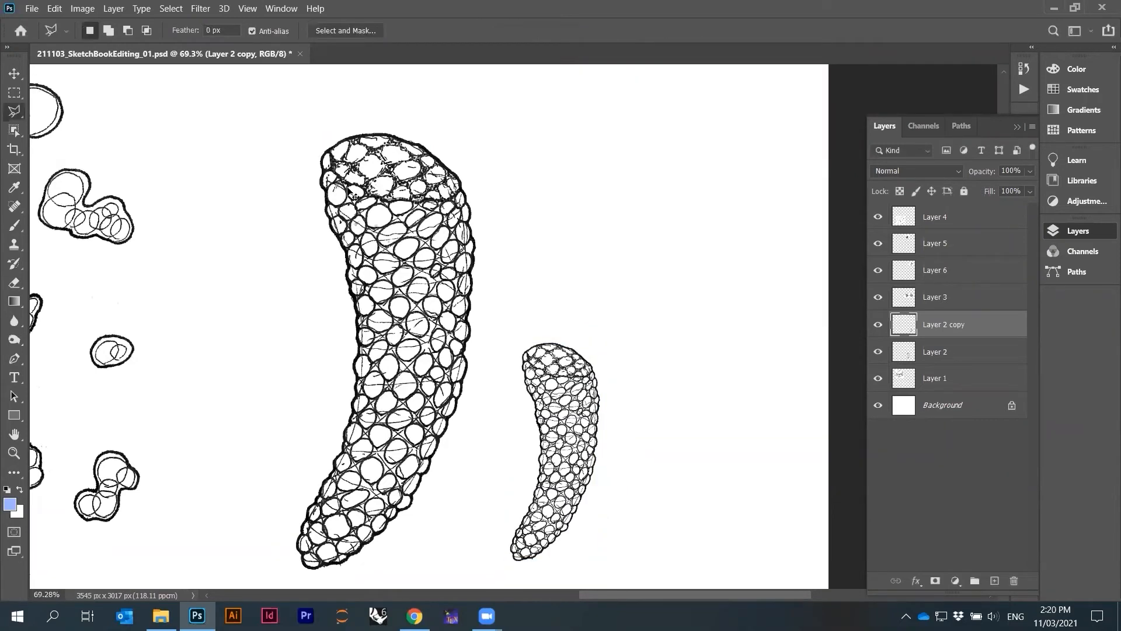
{"action": "left_click_drag", "start_coordinate": [580, 440], "coordinate": [578, 449]}
{"action": "scroll", "coordinate": [551, 149], "scroll_direction": "down", "scroll_amount": 2}
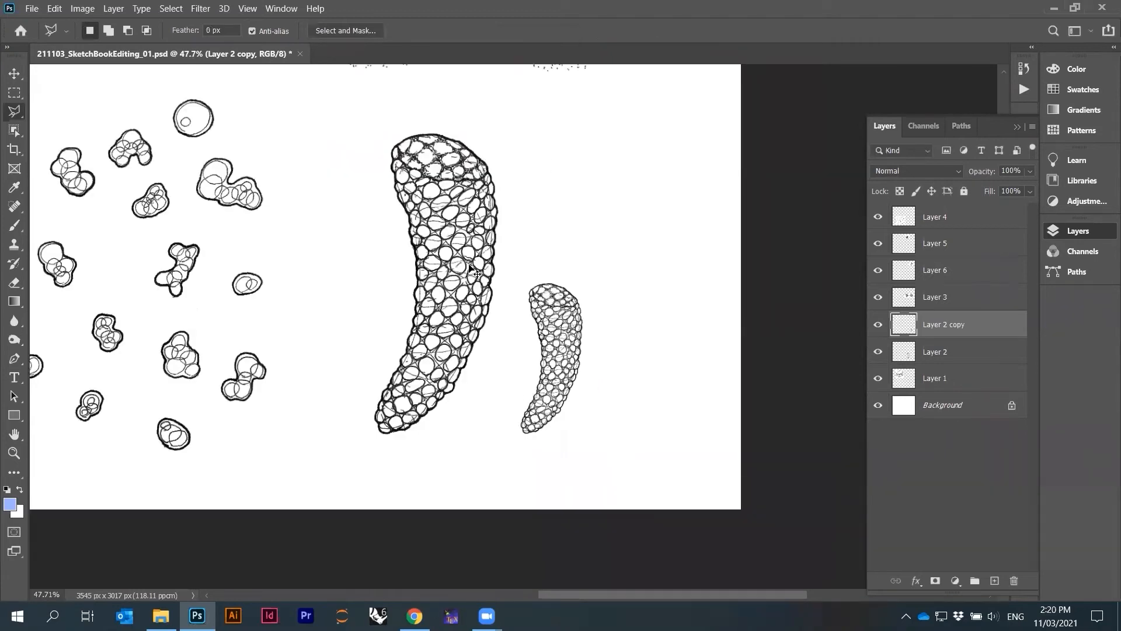
Select the original curved cell's layer and duplicate it to the right of the small copy
{"action": "key", "text": "alt+bracketleft"}
{"action": "mouse_move", "coordinate": [452, 259]}
{"action": "left_mouse_down"}
{"action": "mouse_move", "coordinate": [683, 282]}
{"action": "mouse_move", "coordinate": [667, 262]}
{"action": "left_mouse_up"}
Shift the three curved cells left so they sit evenly spaced in a row
{"action": "scroll", "coordinate": [651, 290], "scroll_direction": "down", "scroll_amount": 2}
{"action": "left_click_drag", "start_coordinate": [516, 281], "coordinate": [470, 283]}
{"action": "left_click_drag", "start_coordinate": [575, 327], "coordinate": [532, 325]}
{"action": "mouse_move", "coordinate": [656, 294]}
{"action": "left_mouse_down"}
{"action": "mouse_move", "coordinate": [625, 302]}
{"action": "mouse_move", "coordinate": [619, 292]}
{"action": "left_mouse_up"}
{"action": "scroll", "coordinate": [634, 245], "scroll_direction": "up", "scroll_amount": 2}
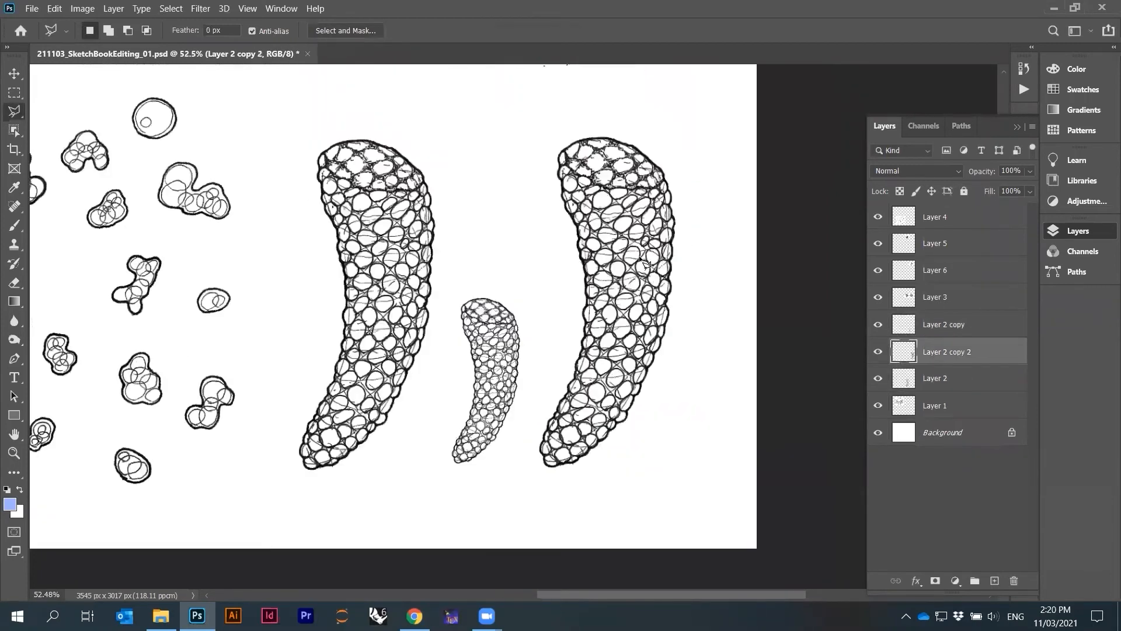
{"action": "scroll", "coordinate": [647, 270], "scroll_direction": "down", "scroll_amount": 2}
{"action": "scroll", "coordinate": [666, 245], "scroll_direction": "up", "scroll_amount": 3}
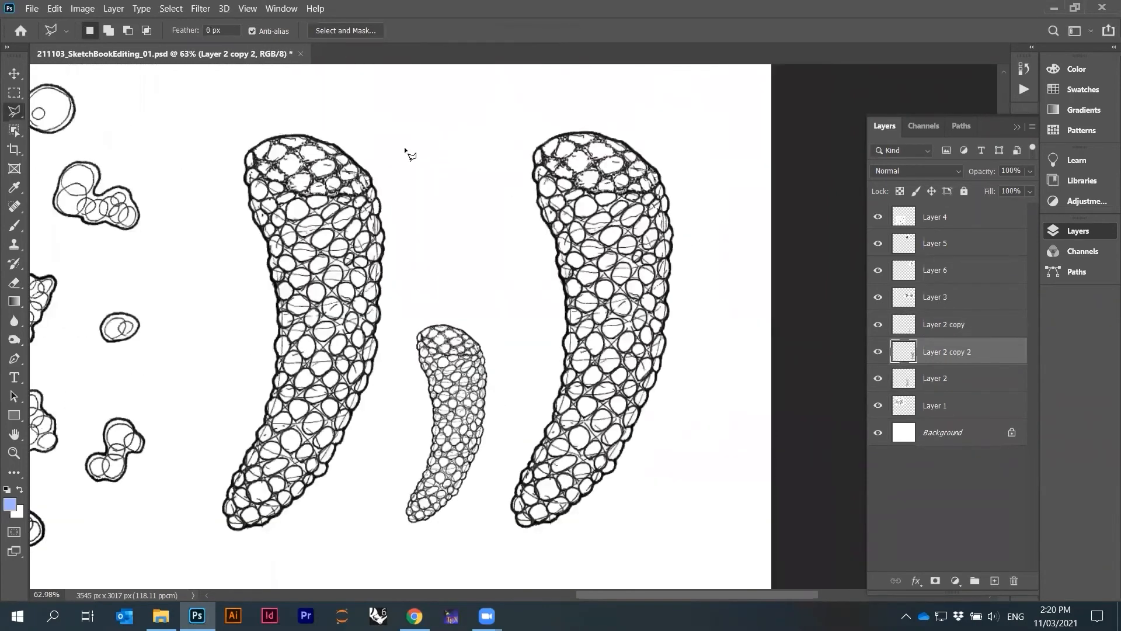
Flip the rightmost full-size curved cell horizontally
{"action": "left_click", "coordinate": [81, 8]}
{"action": "left_click", "coordinate": [60, 10]}
{"action": "left_click", "coordinate": [83, 10]}
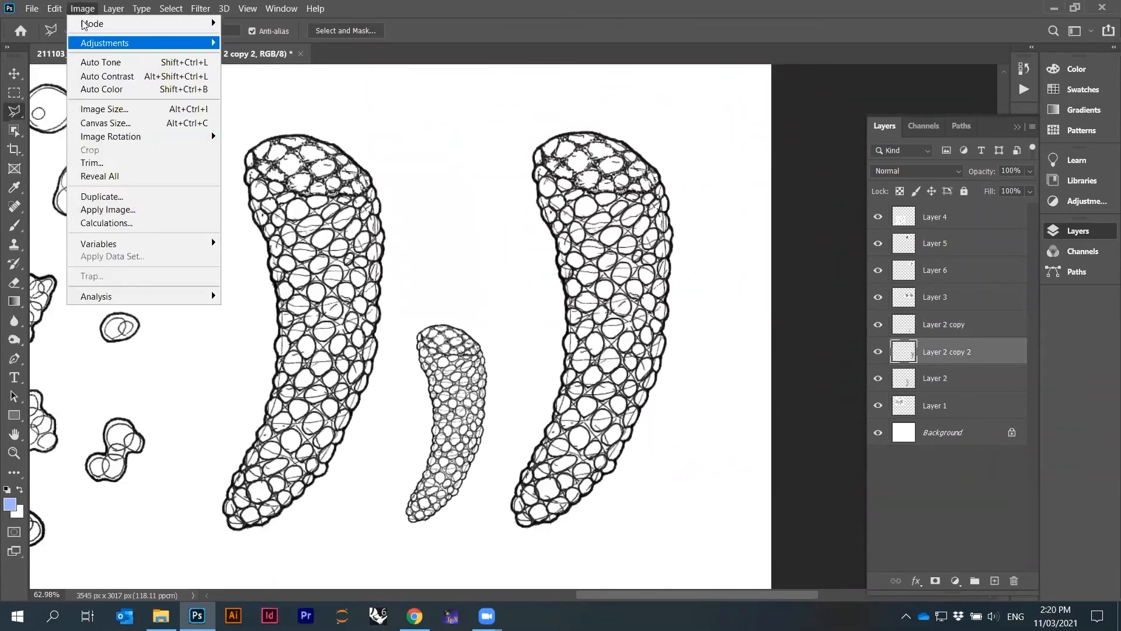
{"action": "mouse_move", "coordinate": [108, 324]}
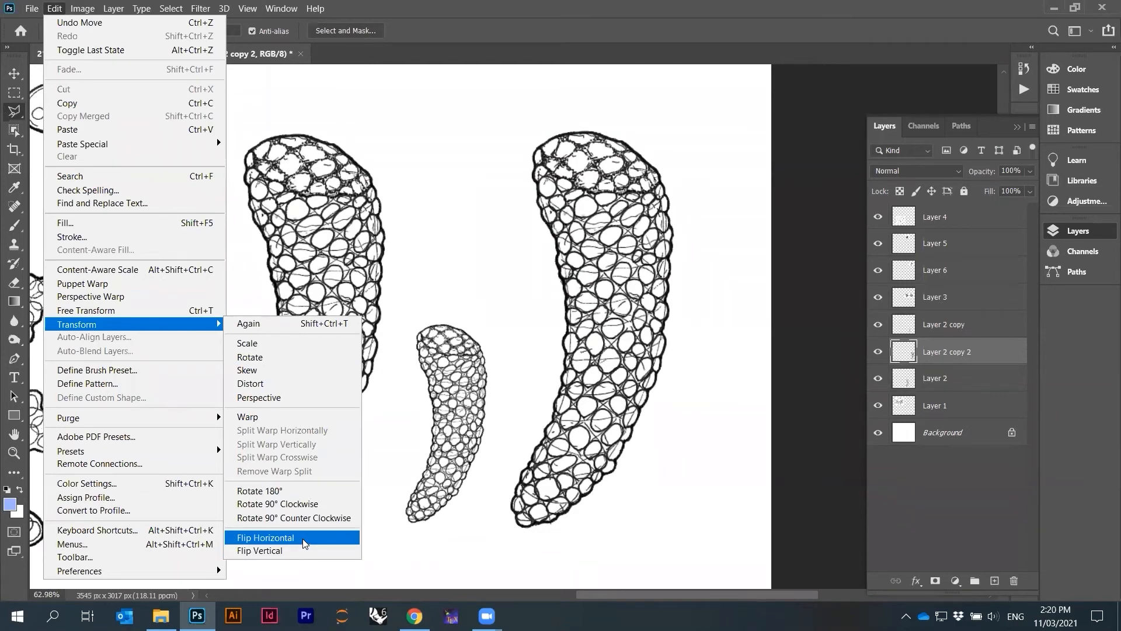
{"action": "left_click", "coordinate": [295, 550]}
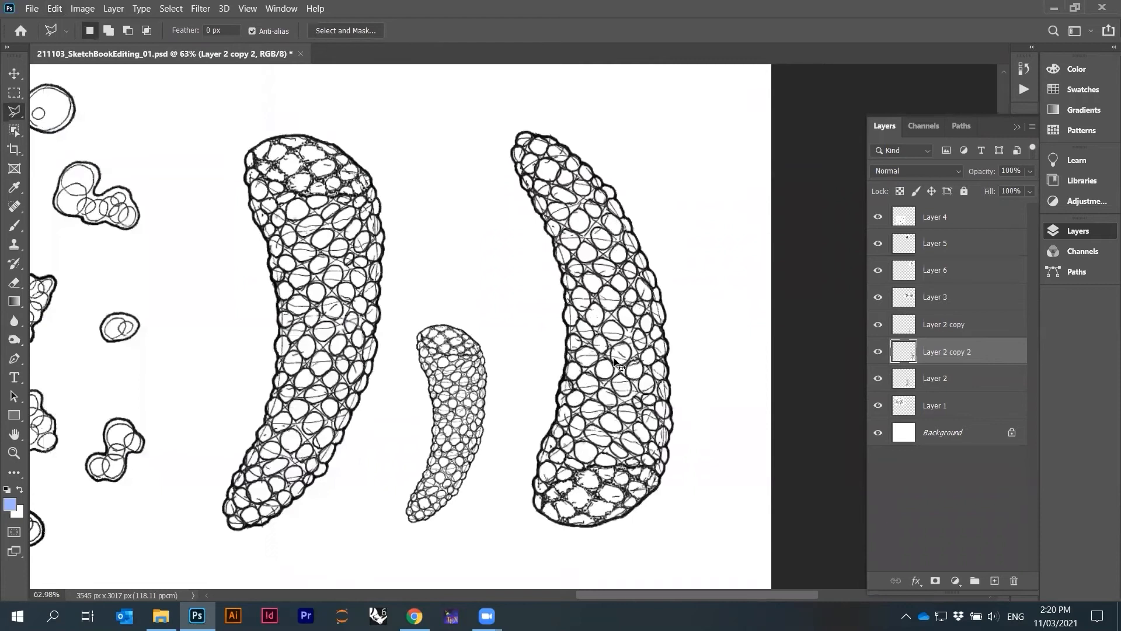
Select the Background layer and crop away a narrow strip along the canvas's left edge
{"action": "scroll", "coordinate": [701, 402], "scroll_direction": "down", "scroll_amount": 5}
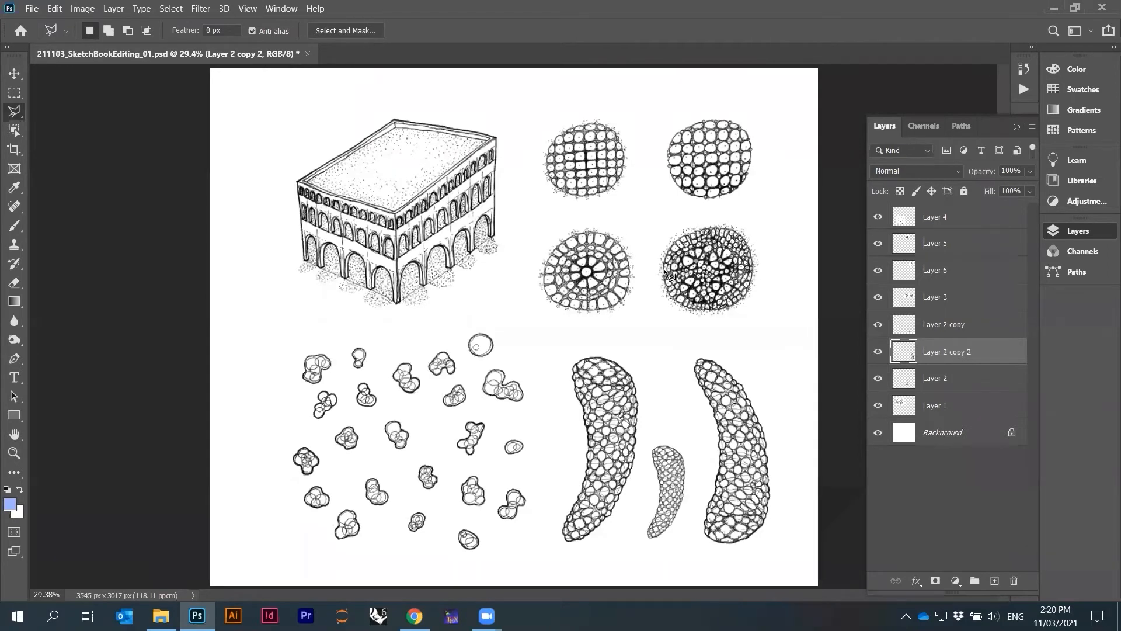
{"action": "scroll", "coordinate": [642, 280], "scroll_direction": "up", "scroll_amount": 2}
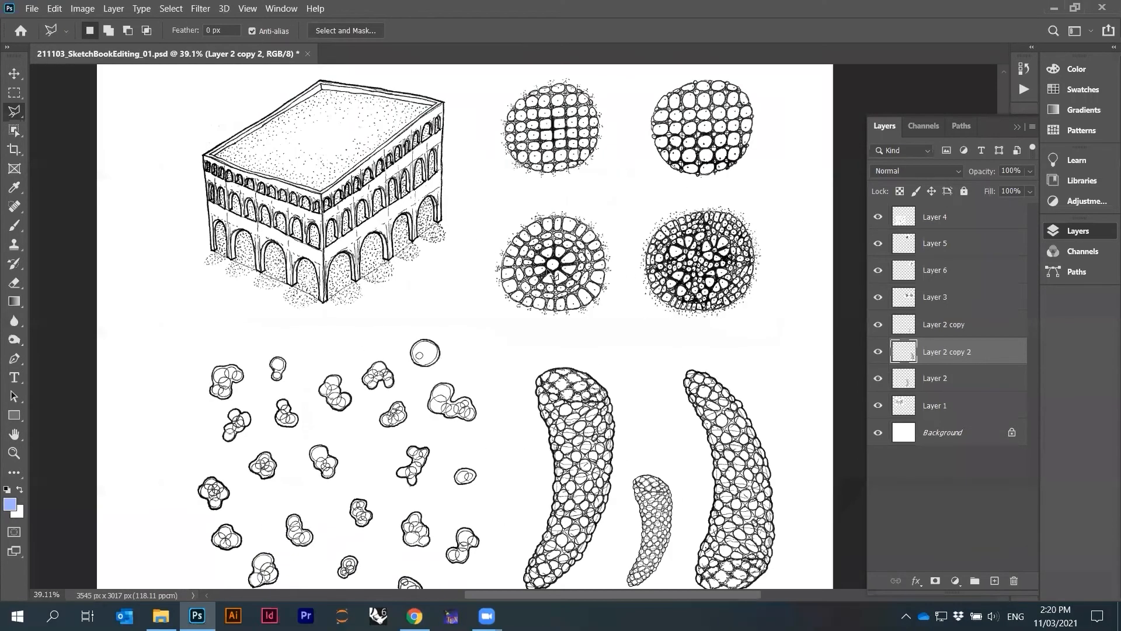
{"action": "scroll", "coordinate": [552, 275], "scroll_direction": "down", "scroll_amount": 2}
{"action": "left_click", "coordinate": [941, 471]}
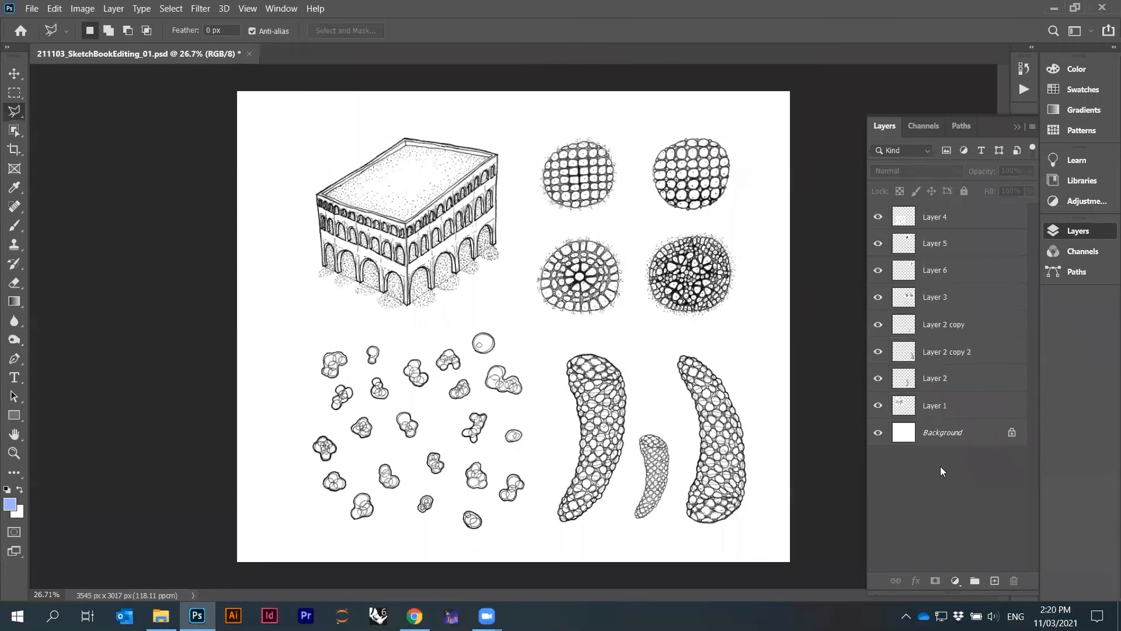
{"action": "left_click", "coordinate": [938, 436]}
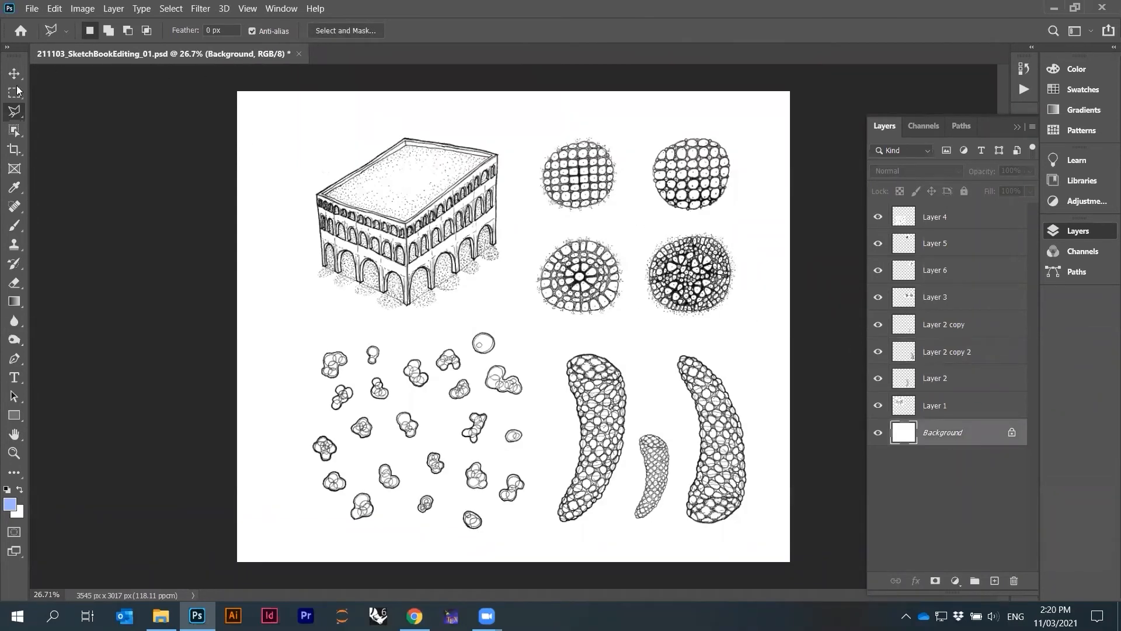
{"action": "left_click", "coordinate": [16, 92]}
{"action": "left_click_drag", "start_coordinate": [789, 91], "coordinate": [252, 609]}
{"action": "left_click", "coordinate": [82, 9]}
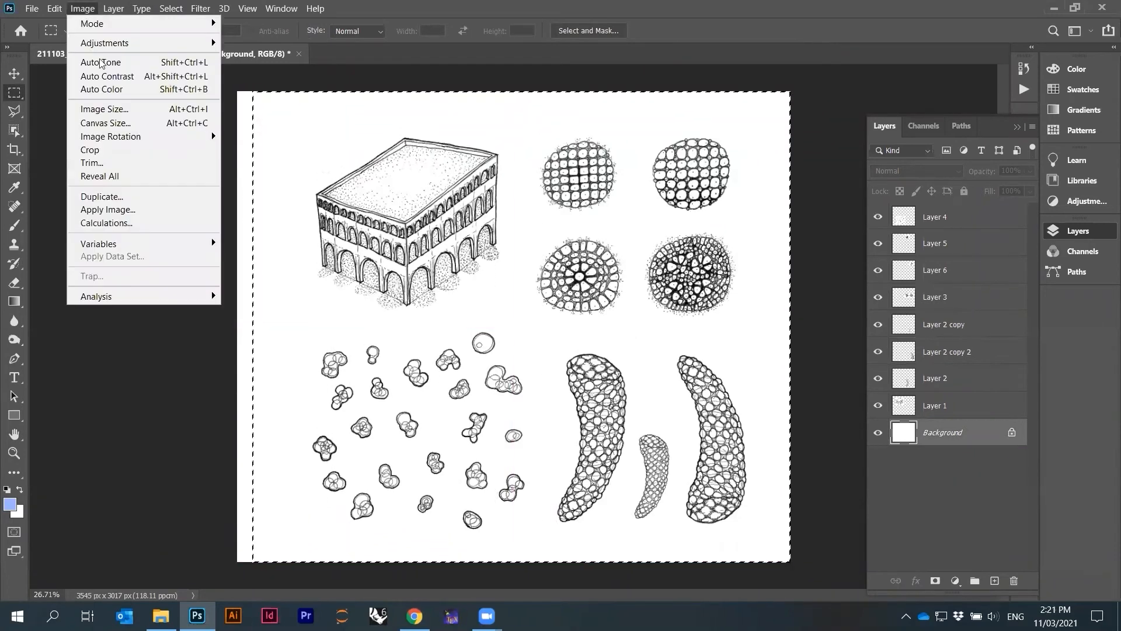
{"action": "left_click", "coordinate": [93, 144]}
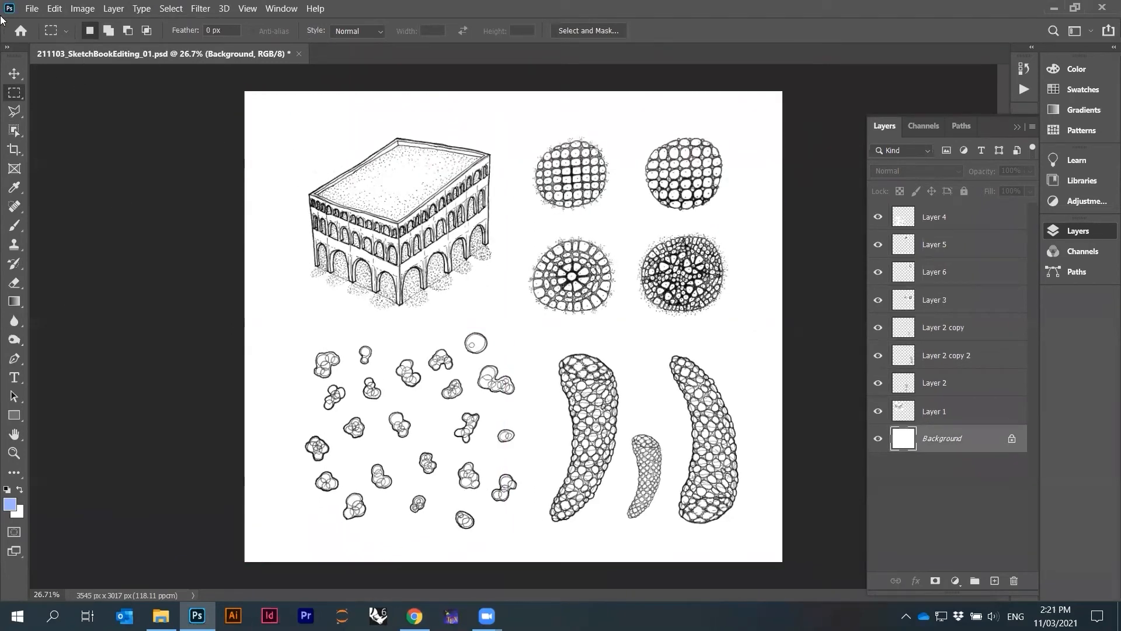
Save the document as JPEG named 211103_SketchBookEditing_01.jpg with quality 10 Maximum
{"action": "left_click", "coordinate": [31, 8]}
{"action": "left_click", "coordinate": [54, 177]}
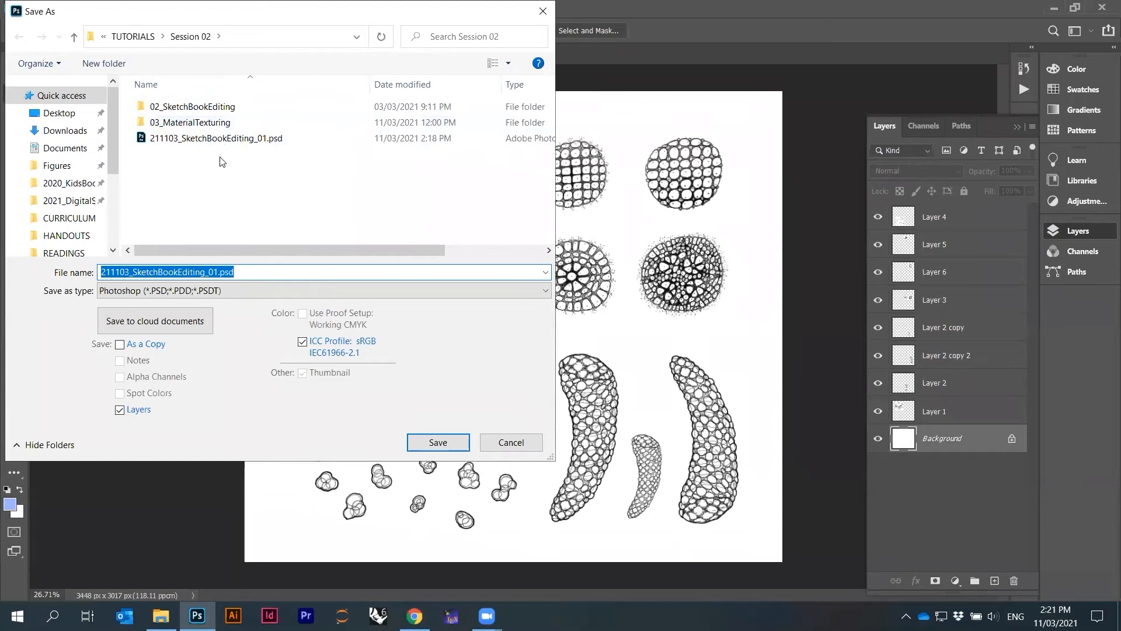
{"action": "left_click", "coordinate": [236, 270]}
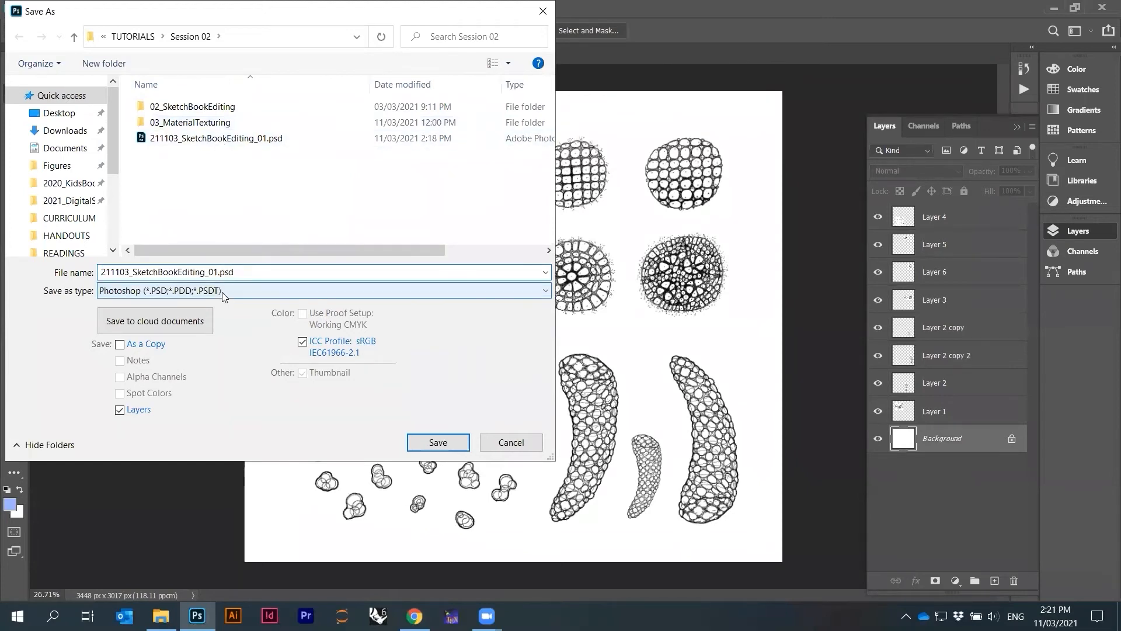
{"action": "left_click", "coordinate": [222, 292]}
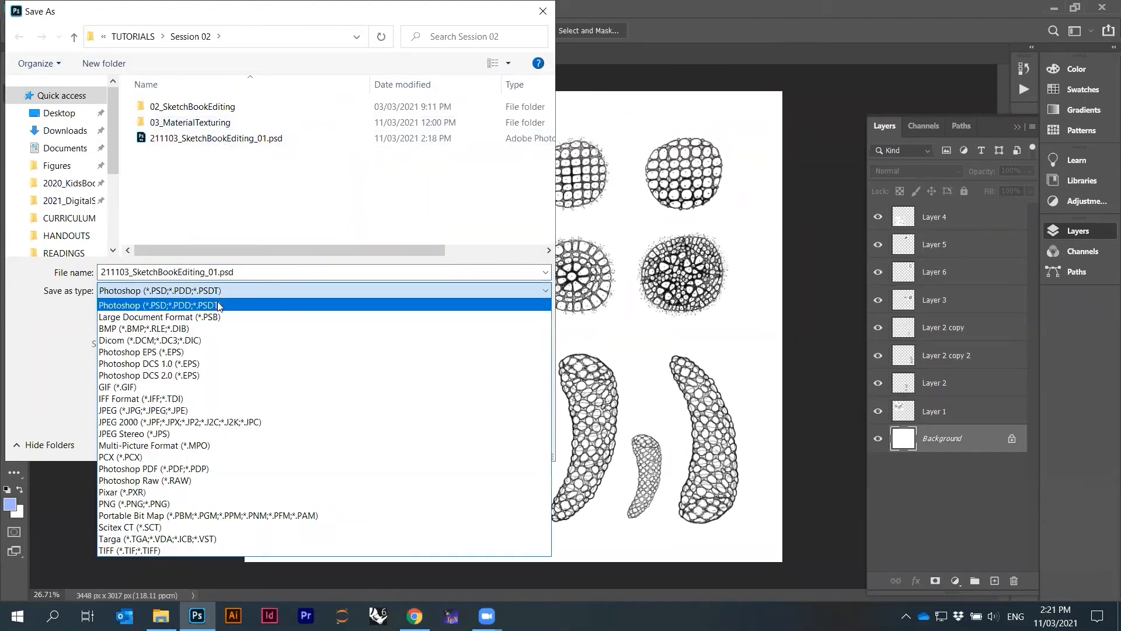
{"action": "left_click", "coordinate": [175, 410]}
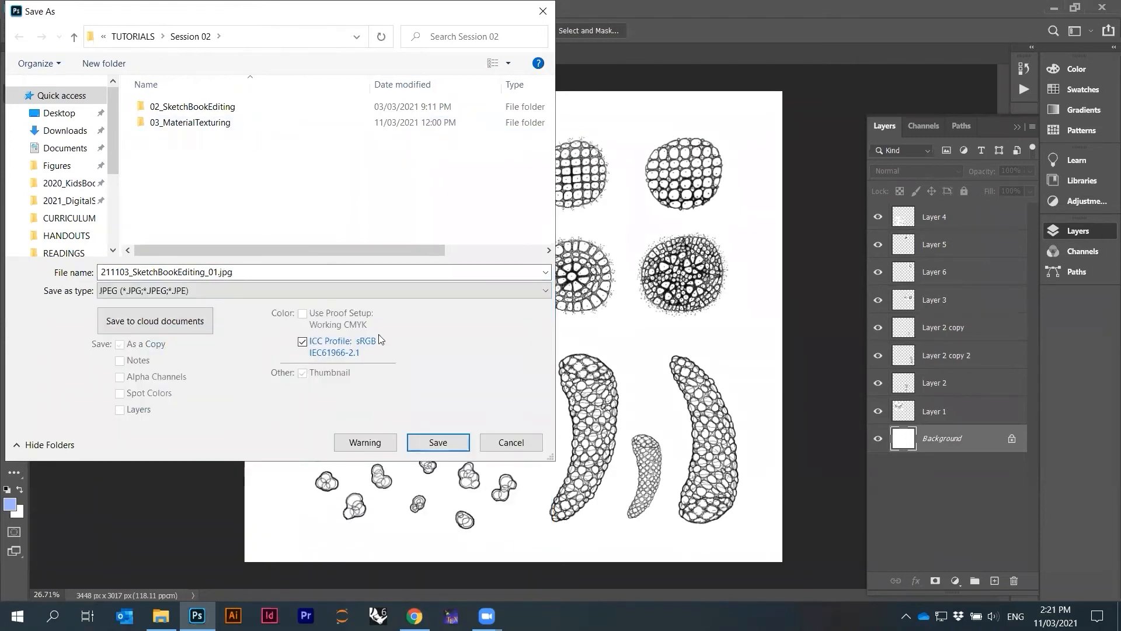
{"action": "left_click", "coordinate": [436, 443]}
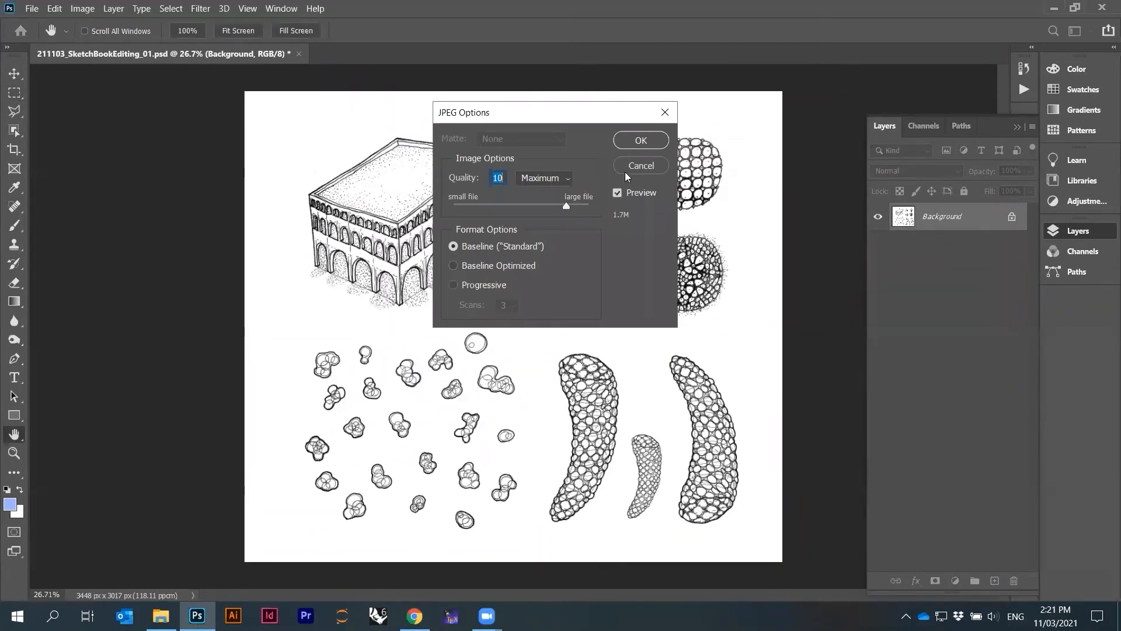
{"action": "left_click", "coordinate": [640, 141]}
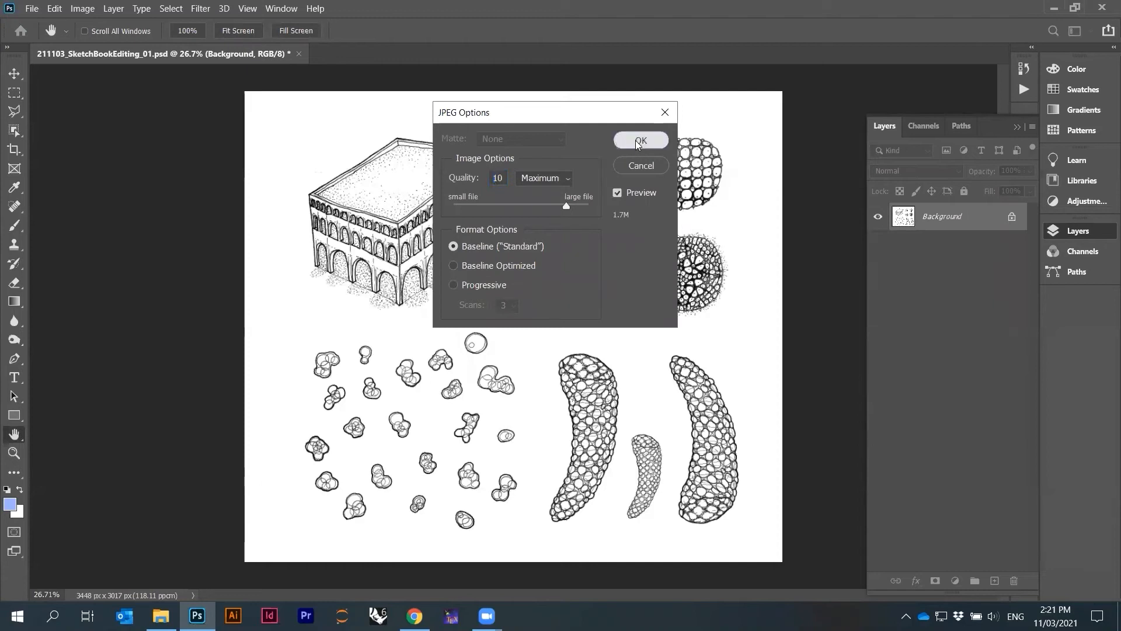
Finish the JPEG save and flatten all layers into a single Background layer
{"action": "left_click", "coordinate": [939, 488]}
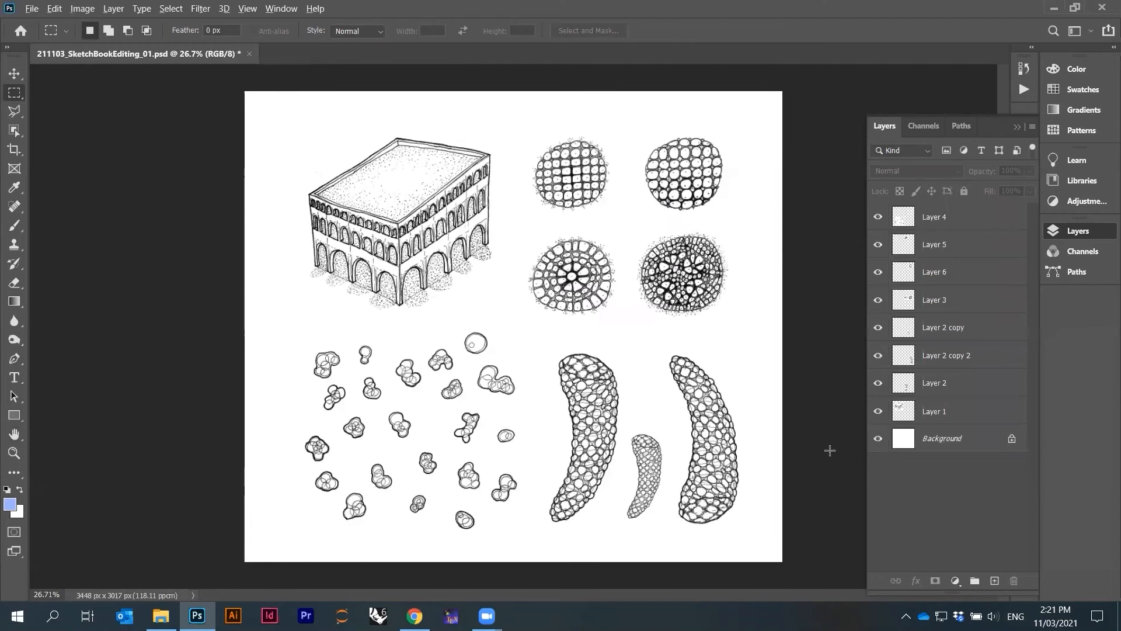
{"action": "scroll", "coordinate": [601, 376], "scroll_direction": "up", "scroll_amount": 3}
{"action": "scroll", "coordinate": [645, 388], "scroll_direction": "down", "scroll_amount": 2}
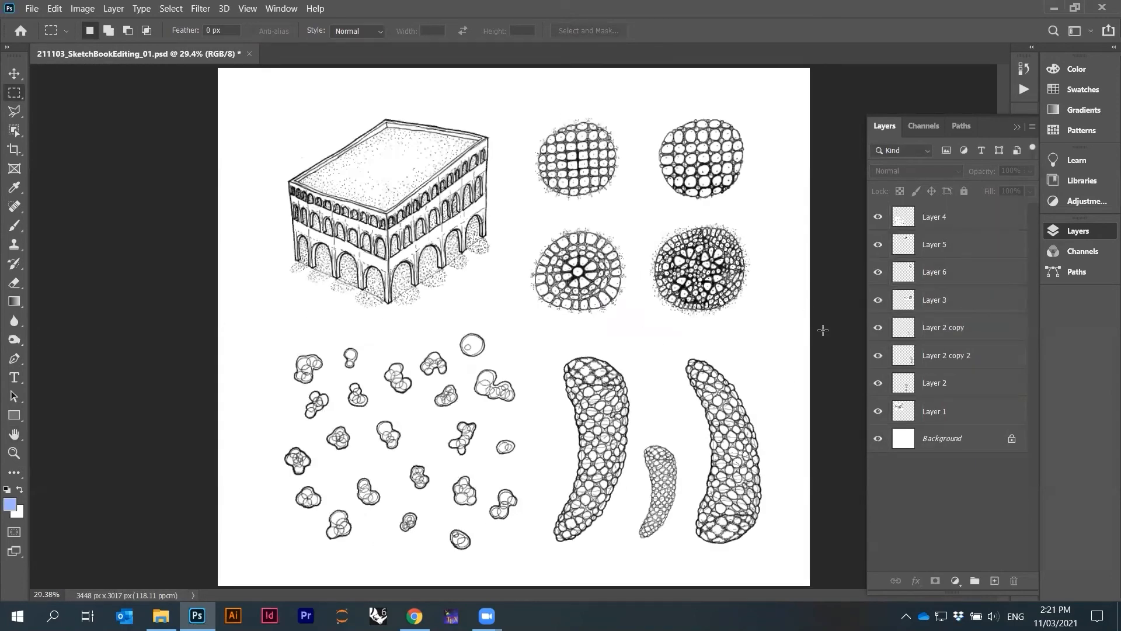
{"action": "left_click", "coordinate": [943, 439]}
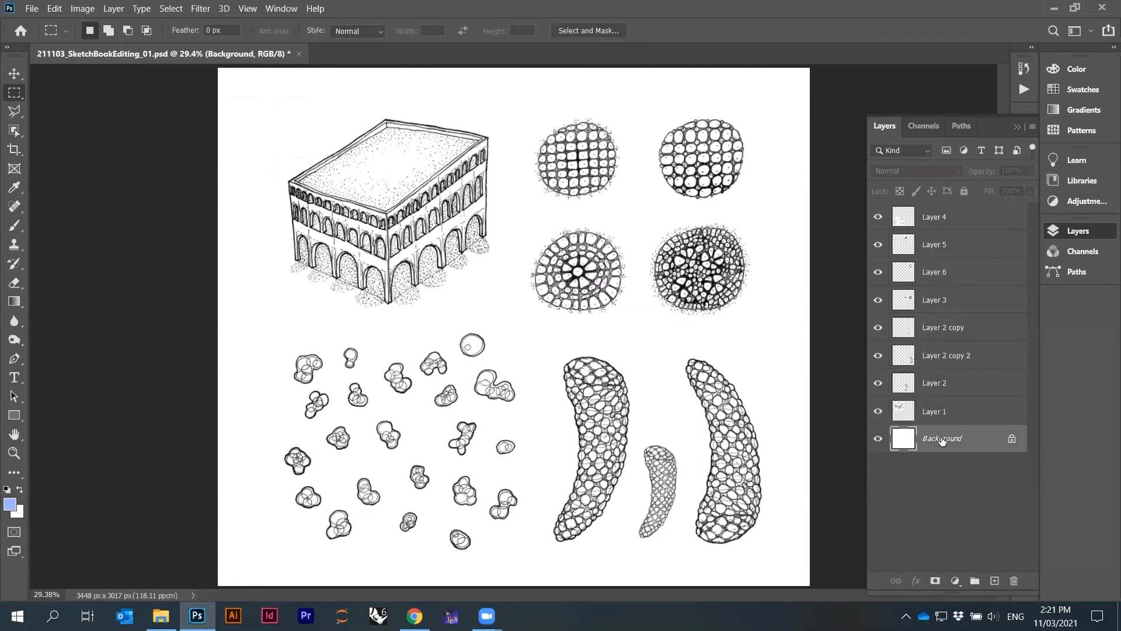
{"action": "right_click", "coordinate": [939, 439]}
{"action": "left_click", "coordinate": [942, 444]}
{"action": "right_click", "coordinate": [941, 439]}
{"action": "right_click", "coordinate": [942, 273]}
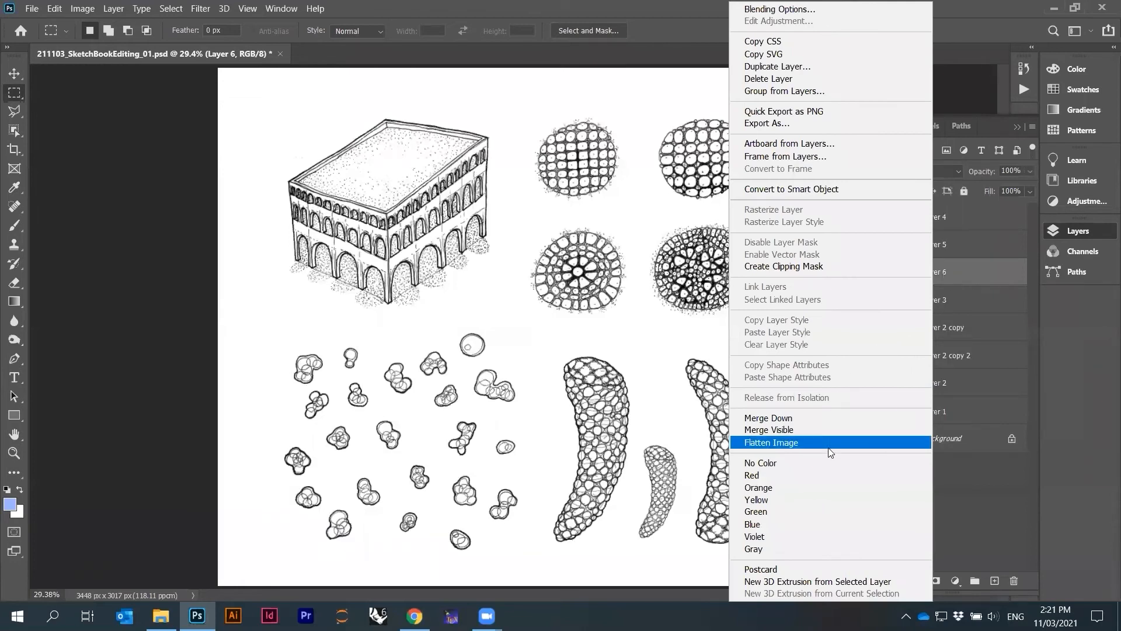
{"action": "left_click", "coordinate": [1035, 485]}
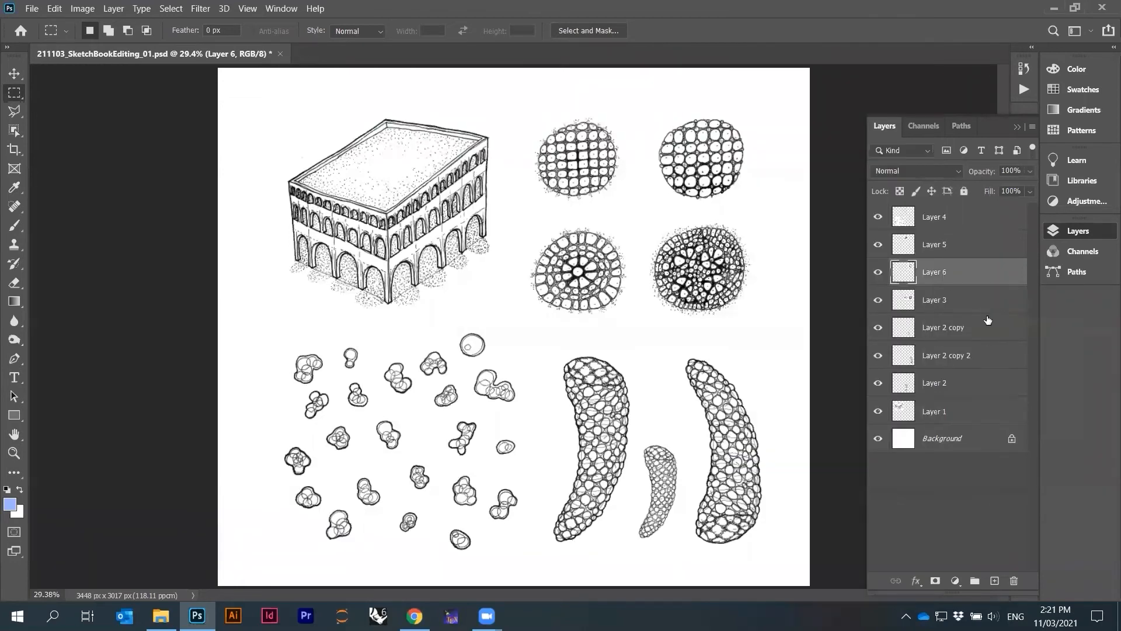
{"action": "right_click", "coordinate": [946, 272]}
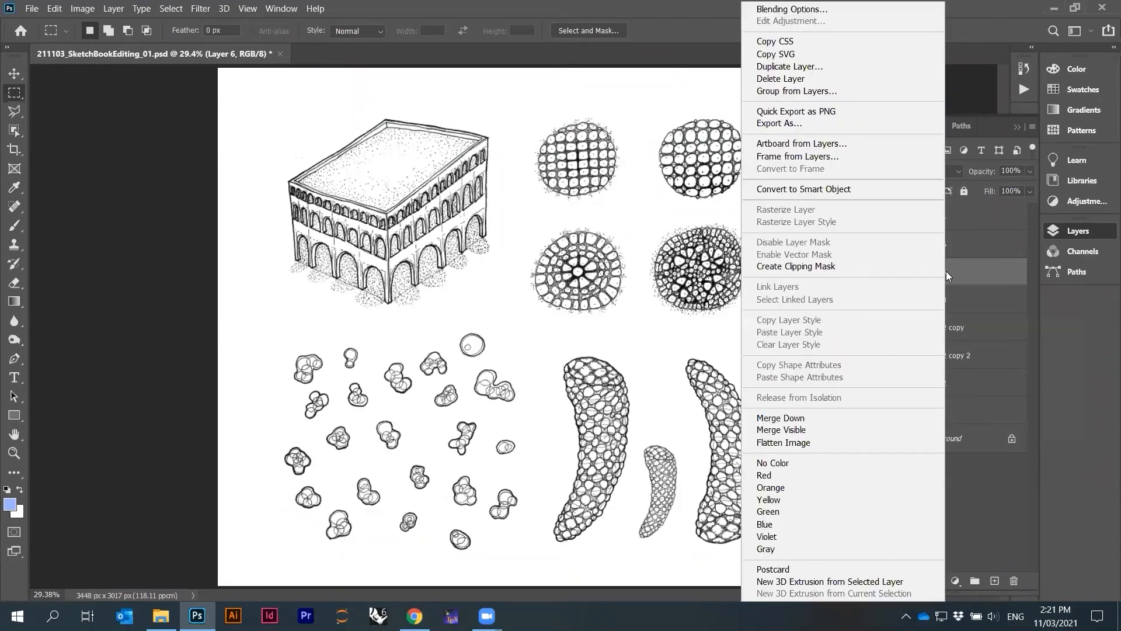
{"action": "left_click", "coordinate": [782, 443]}
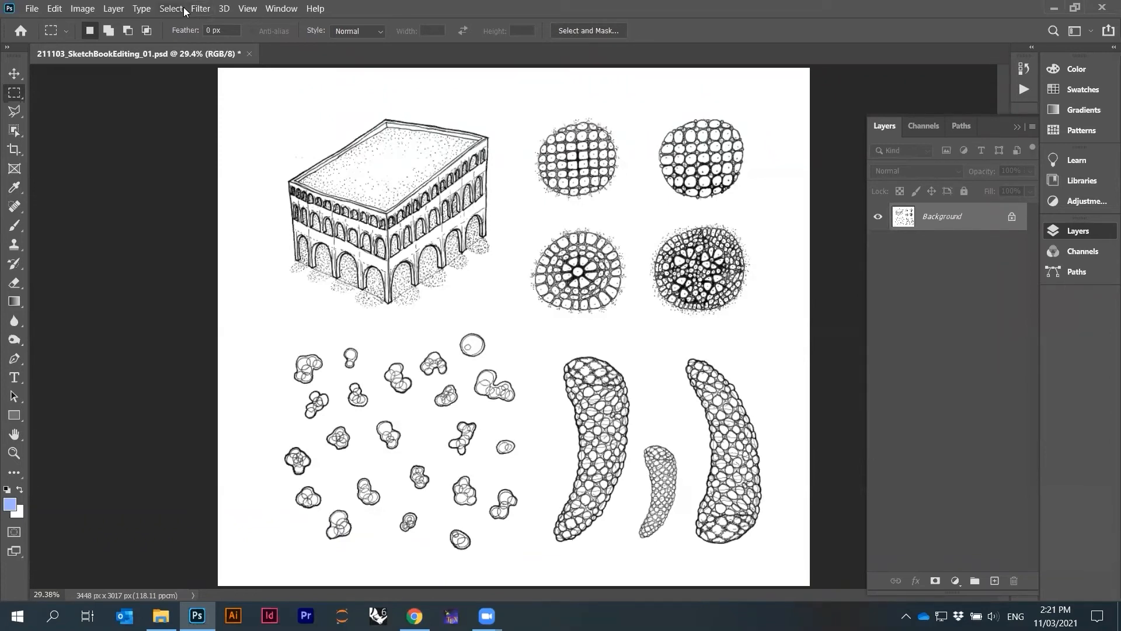
Invert the image's colours so the drawings become white on black
{"action": "left_click", "coordinate": [84, 9]}
{"action": "mouse_move", "coordinate": [92, 44]}
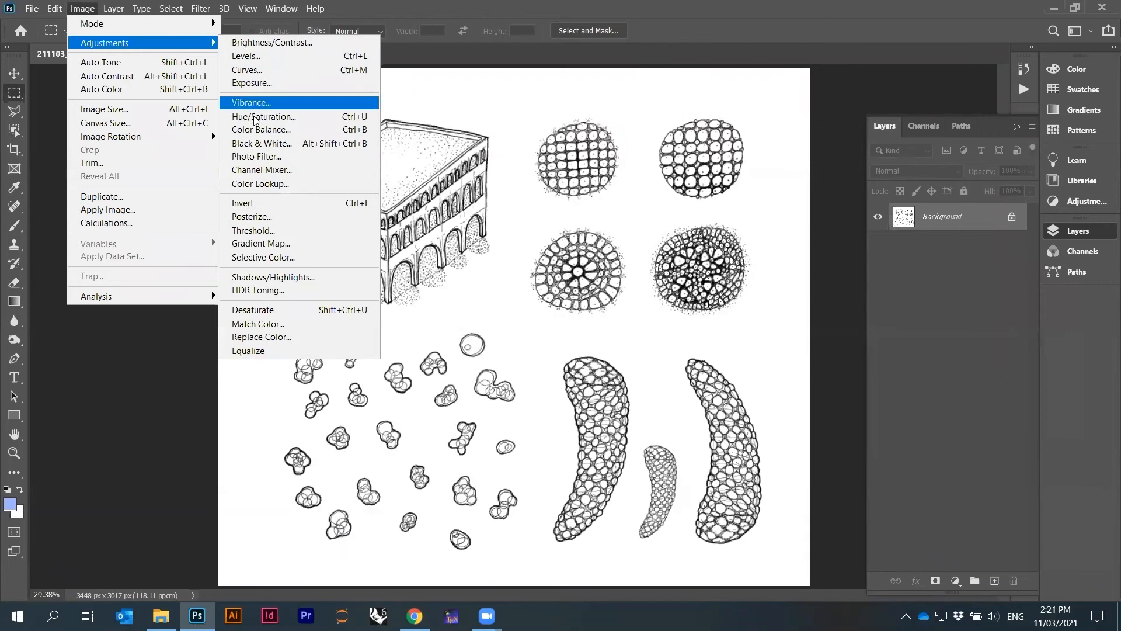
{"action": "left_click", "coordinate": [238, 204]}
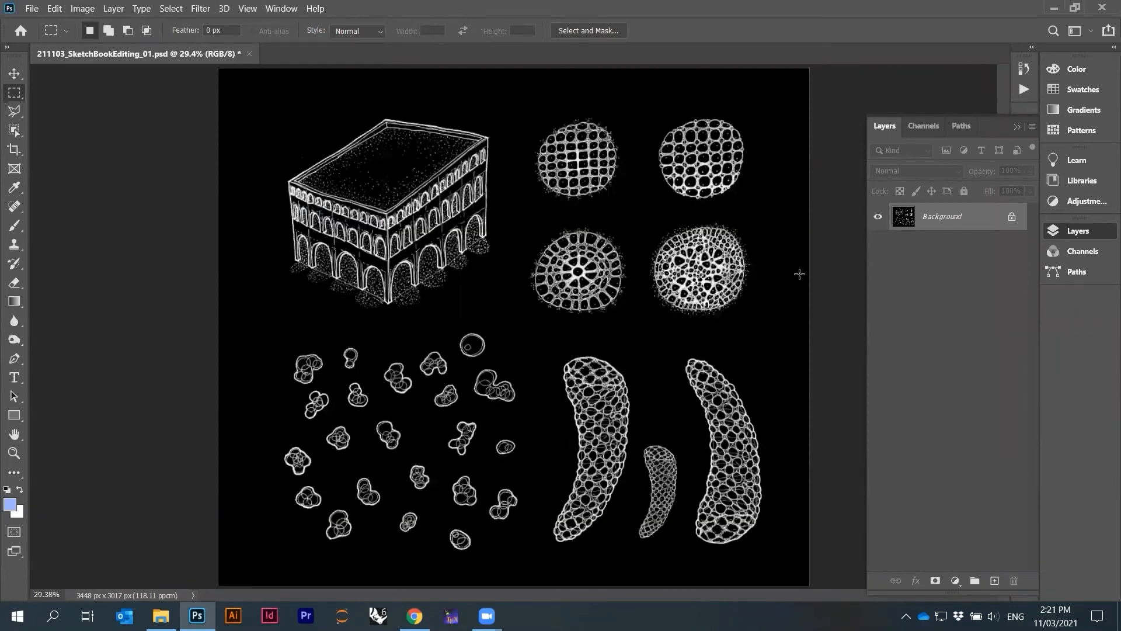
Save the inverted image as JPEG named 211103_SketchBookEditing_02.jpg
{"action": "left_click", "coordinate": [26, 9]}
{"action": "left_click", "coordinate": [73, 183]}
{"action": "left_click", "coordinate": [273, 290]}
{"action": "left_click", "coordinate": [183, 409]}
{"action": "left_click", "coordinate": [215, 272]}
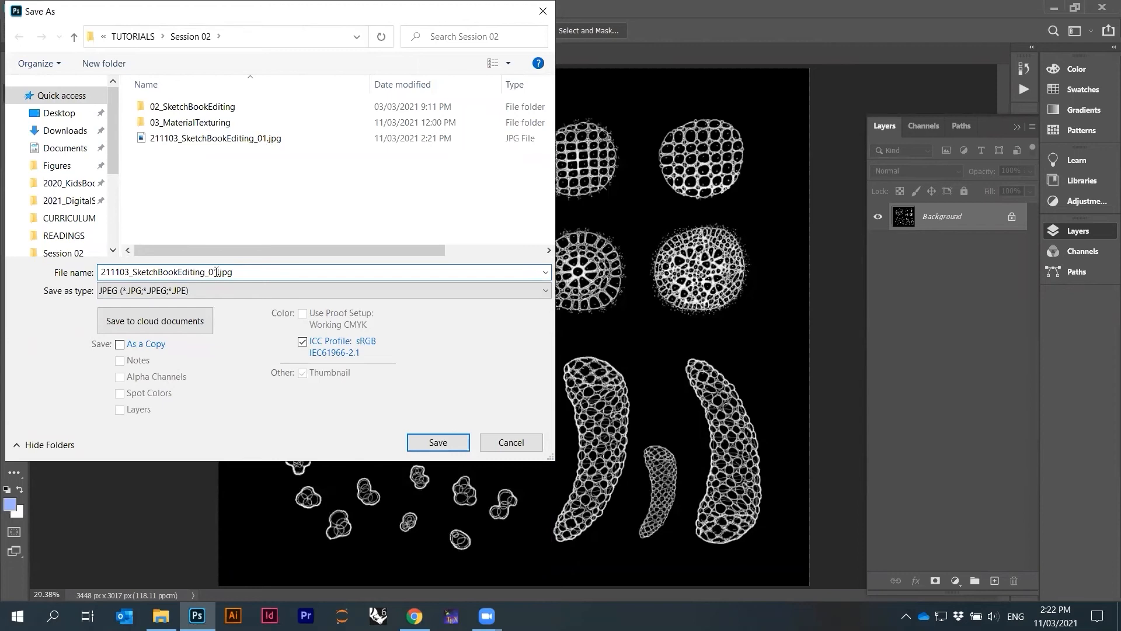
{"action": "type", "text": "2"}
{"action": "left_click", "coordinate": [435, 442]}
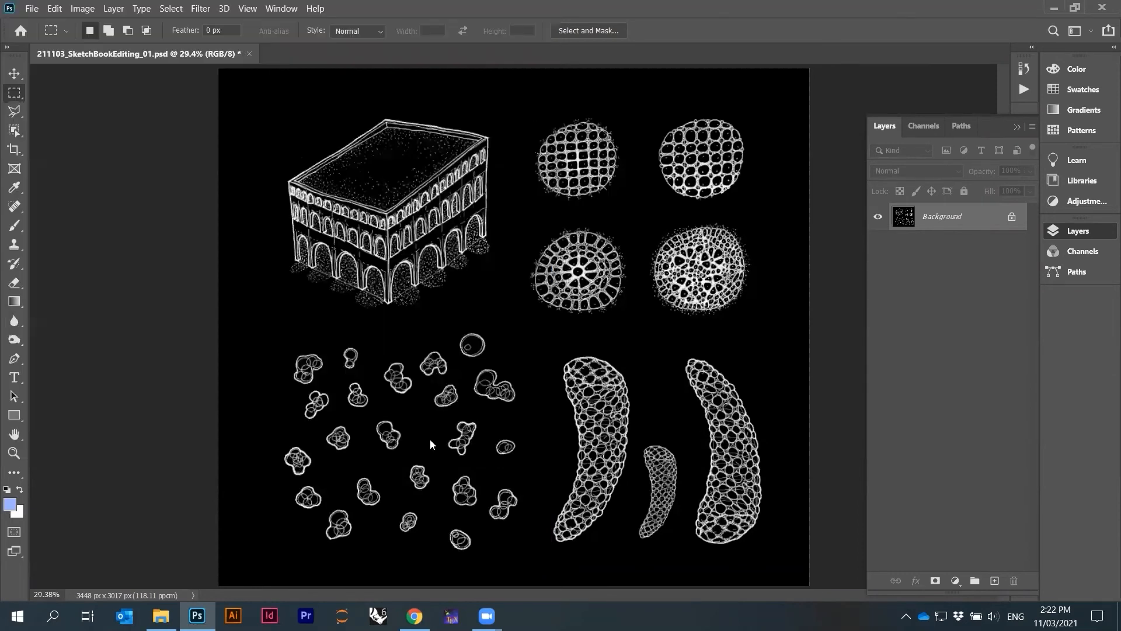
{"action": "left_click", "coordinate": [636, 140]}
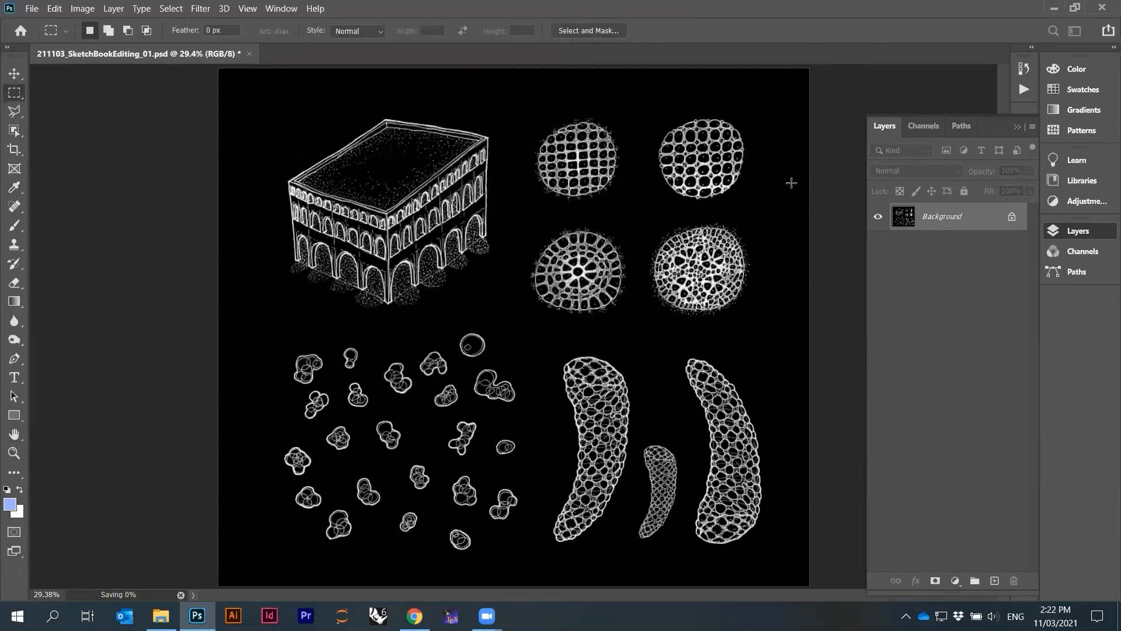
Revert to the Flatten Image history state, removing the inversion
{"action": "left_click", "coordinate": [1023, 69]}
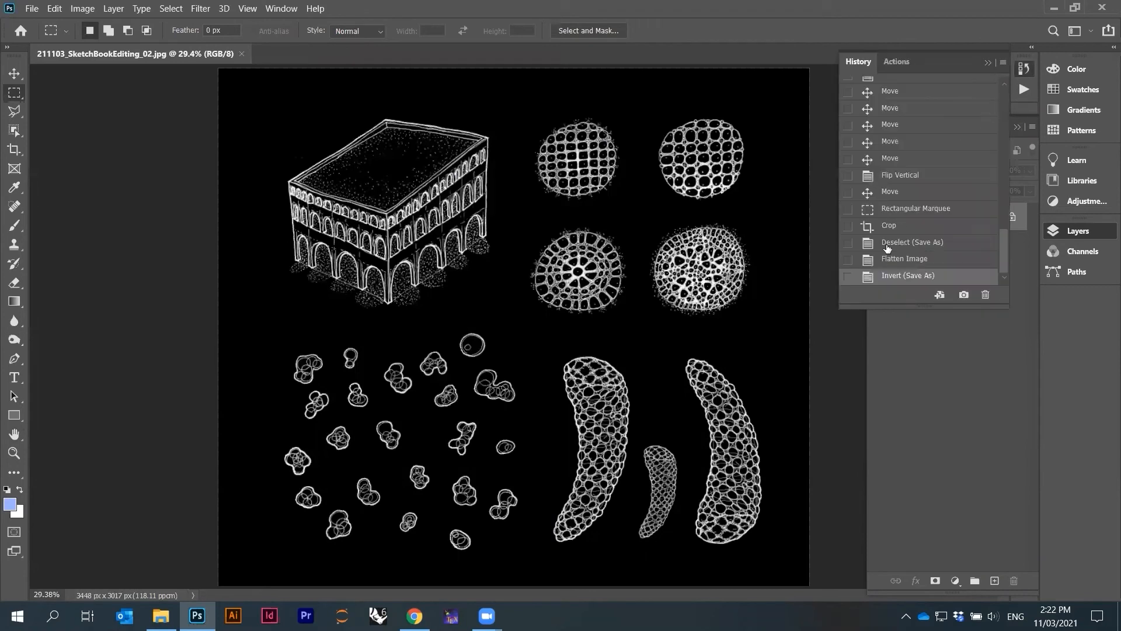
{"action": "left_click", "coordinate": [892, 261]}
{"action": "left_click", "coordinate": [986, 62]}
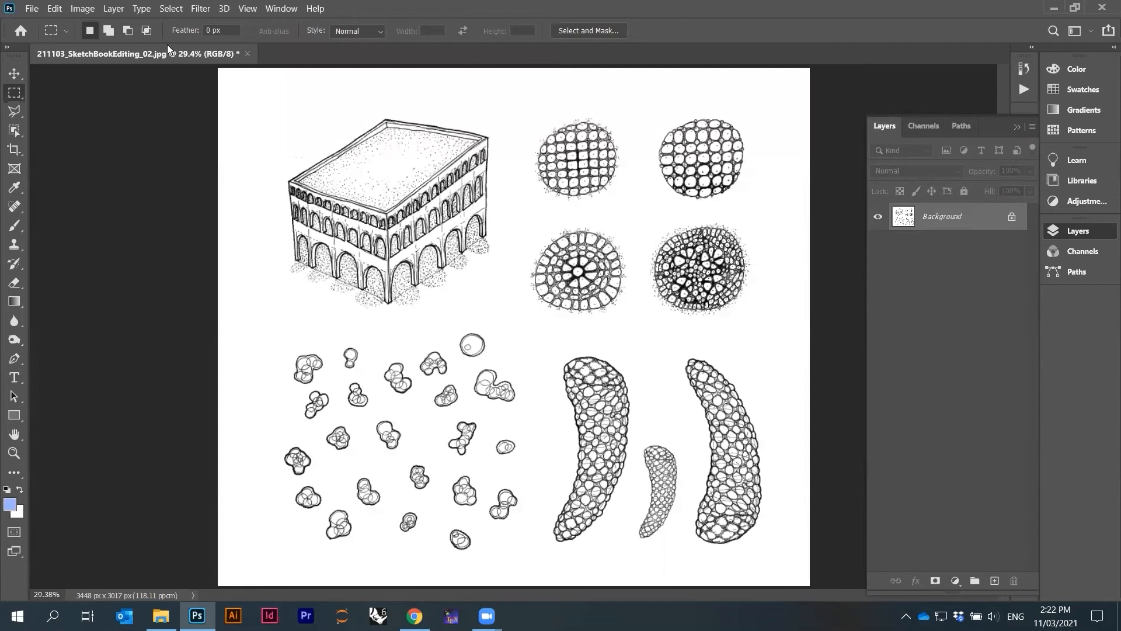
Colorize the image with Hue/Saturation set to hue 360, saturation 80 and lightness -51
{"action": "left_click", "coordinate": [89, 10]}
{"action": "mouse_move", "coordinate": [97, 43]}
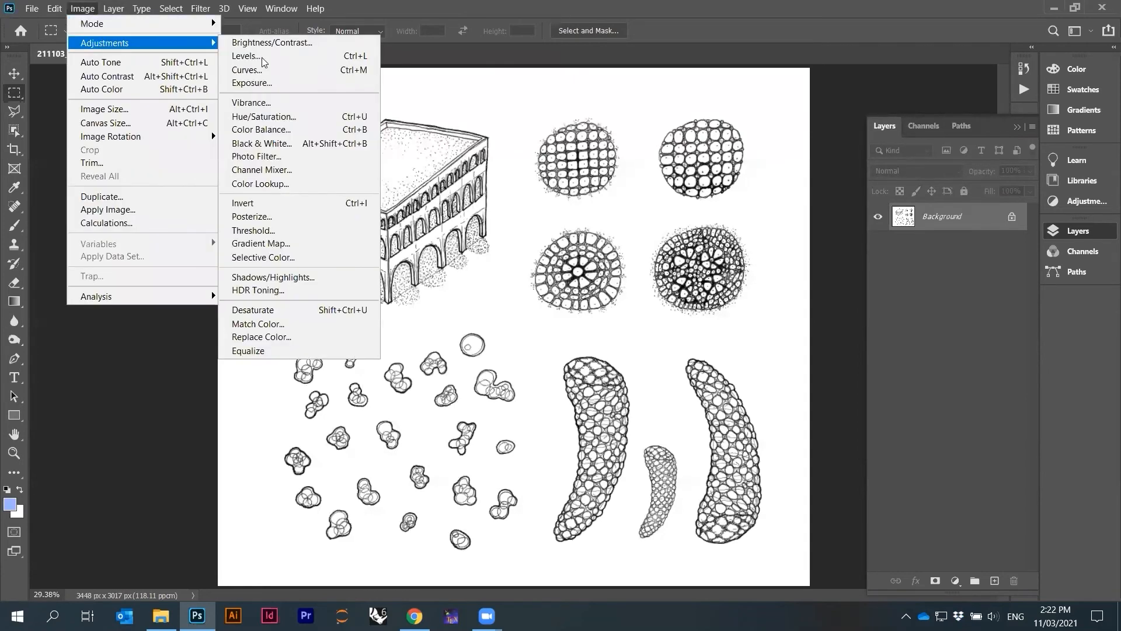
{"action": "left_click", "coordinate": [326, 118]}
{"action": "left_click", "coordinate": [950, 452]}
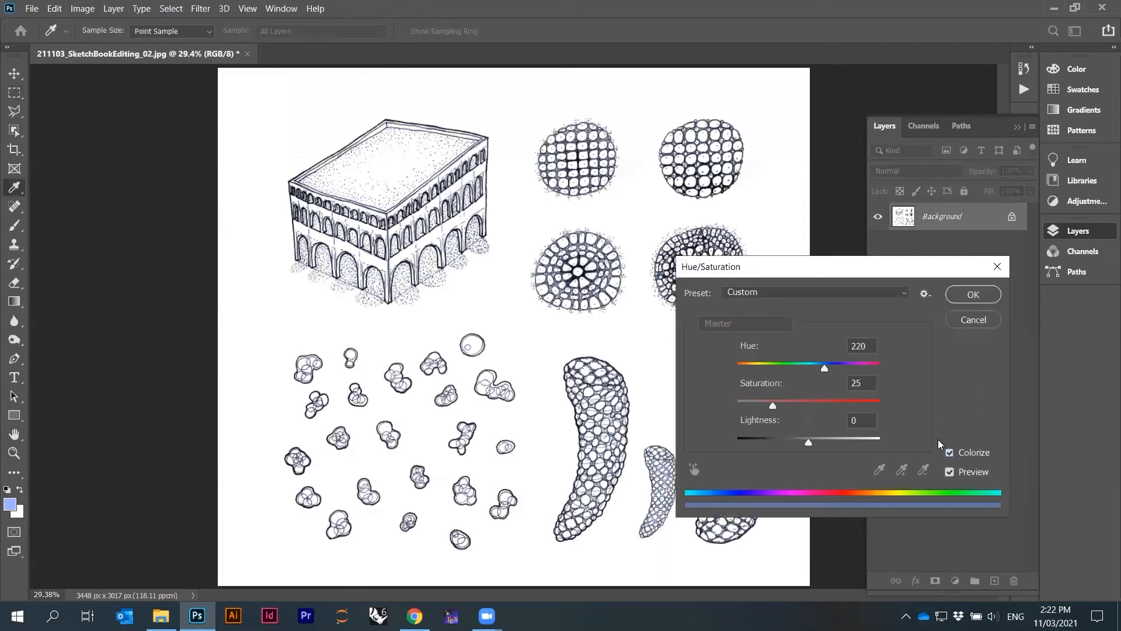
{"action": "left_click_drag", "start_coordinate": [772, 405], "coordinate": [857, 405]}
{"action": "left_click_drag", "start_coordinate": [825, 366], "coordinate": [843, 368]}
{"action": "left_click_drag", "start_coordinate": [880, 369], "coordinate": [893, 371]}
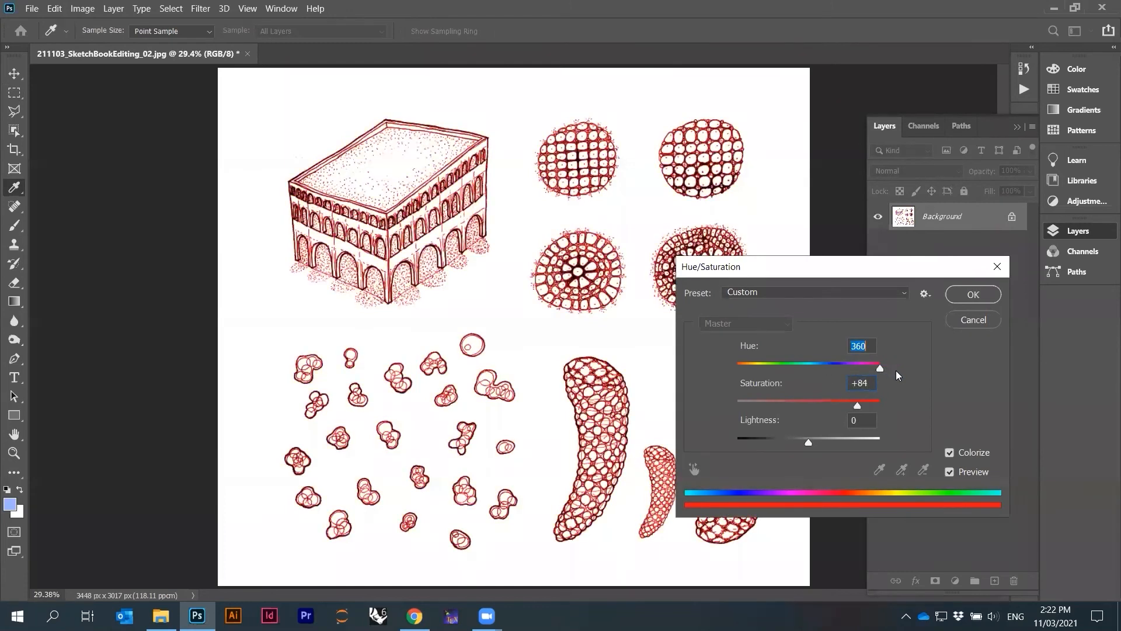
{"action": "left_click_drag", "start_coordinate": [808, 440], "coordinate": [767, 443]}
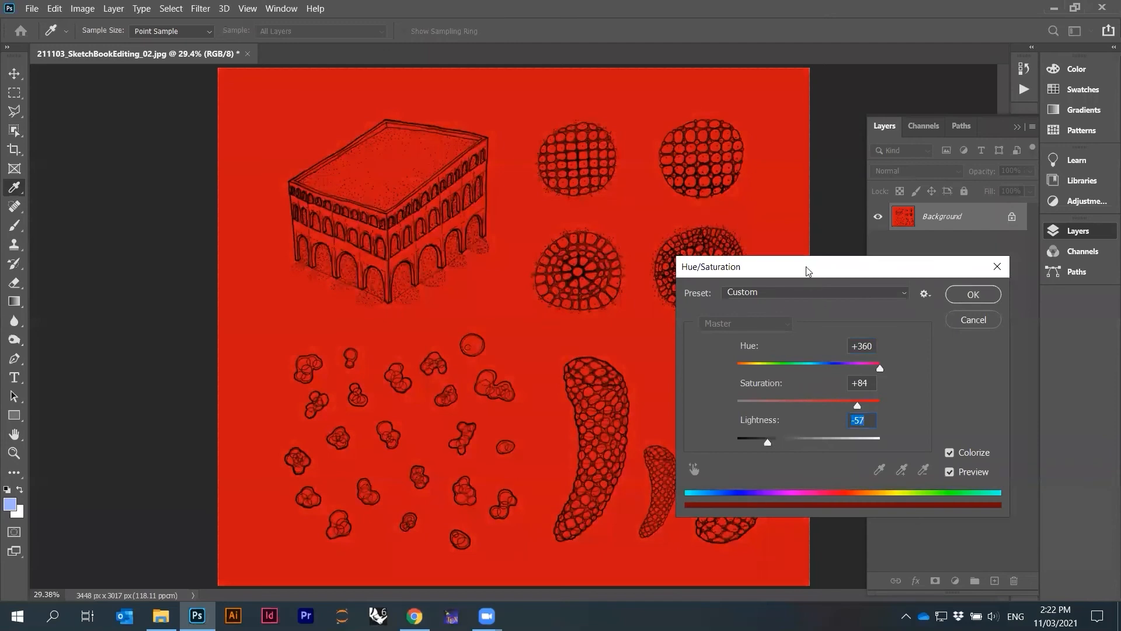
{"action": "left_click_drag", "start_coordinate": [807, 268], "coordinate": [837, 235]}
{"action": "mouse_move", "coordinate": [796, 412]}
{"action": "left_mouse_down"}
{"action": "mouse_move", "coordinate": [851, 407]}
{"action": "mouse_move", "coordinate": [801, 407]}
{"action": "left_mouse_up"}
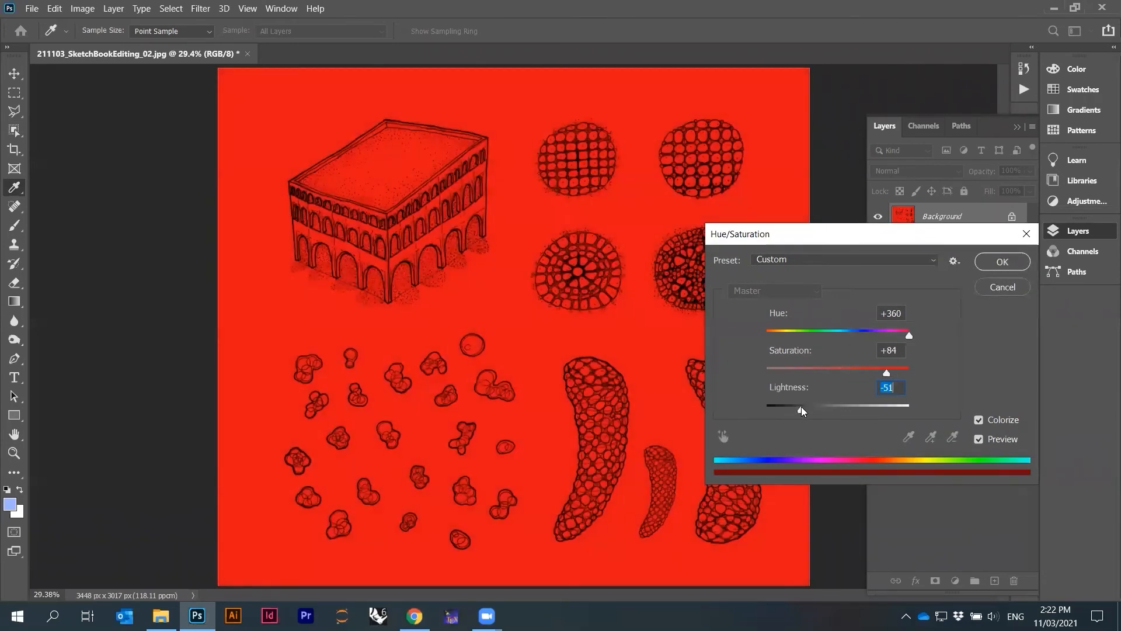
{"action": "double_click", "coordinate": [888, 349]}
{"action": "type", "text": "80"}
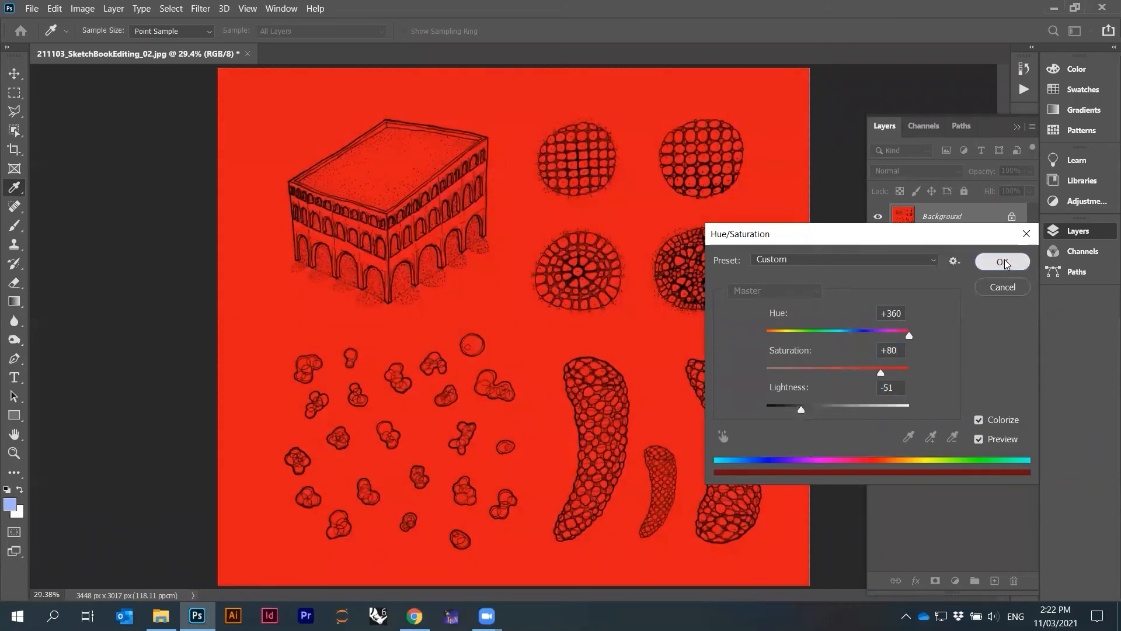
{"action": "left_click", "coordinate": [1002, 262]}
{"action": "key", "text": "m"}
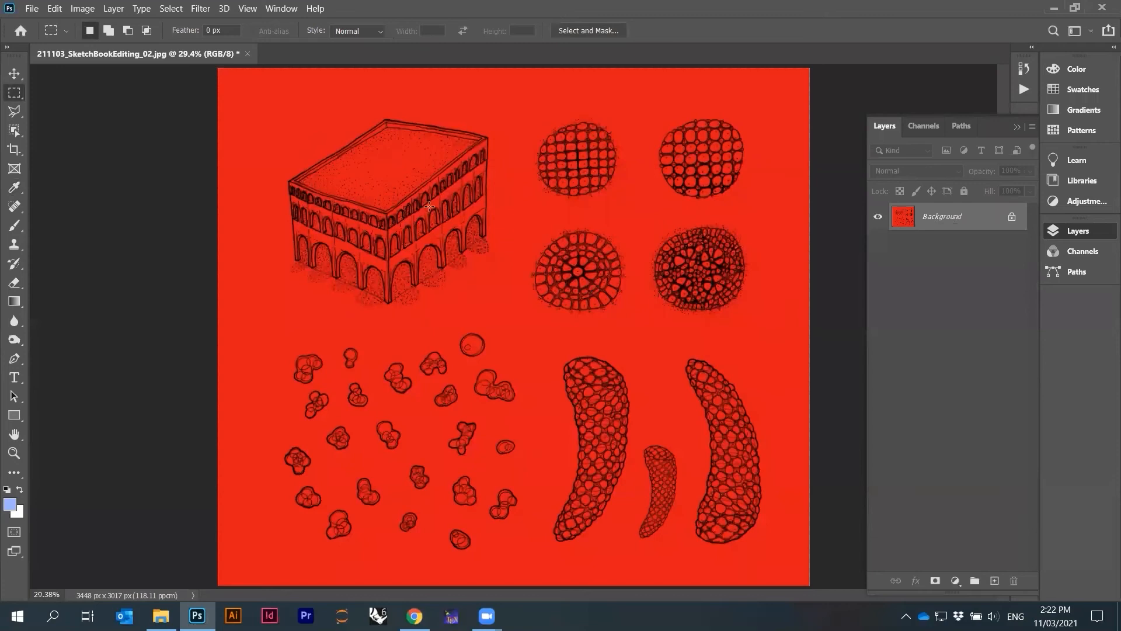
Save the red version as JPEG named 211103_SketchBookEditing_03.jpg
{"action": "left_click", "coordinate": [31, 10]}
{"action": "left_click", "coordinate": [58, 177]}
{"action": "left_click", "coordinate": [214, 272]}
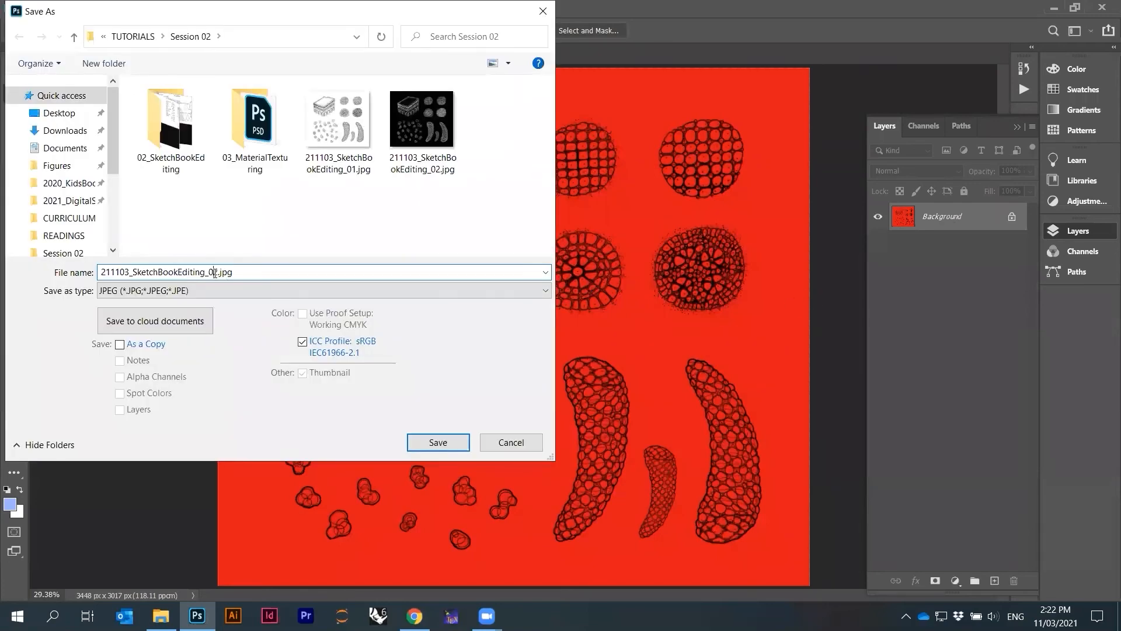
{"action": "type", "text": "3"}
{"action": "left_click", "coordinate": [451, 440]}
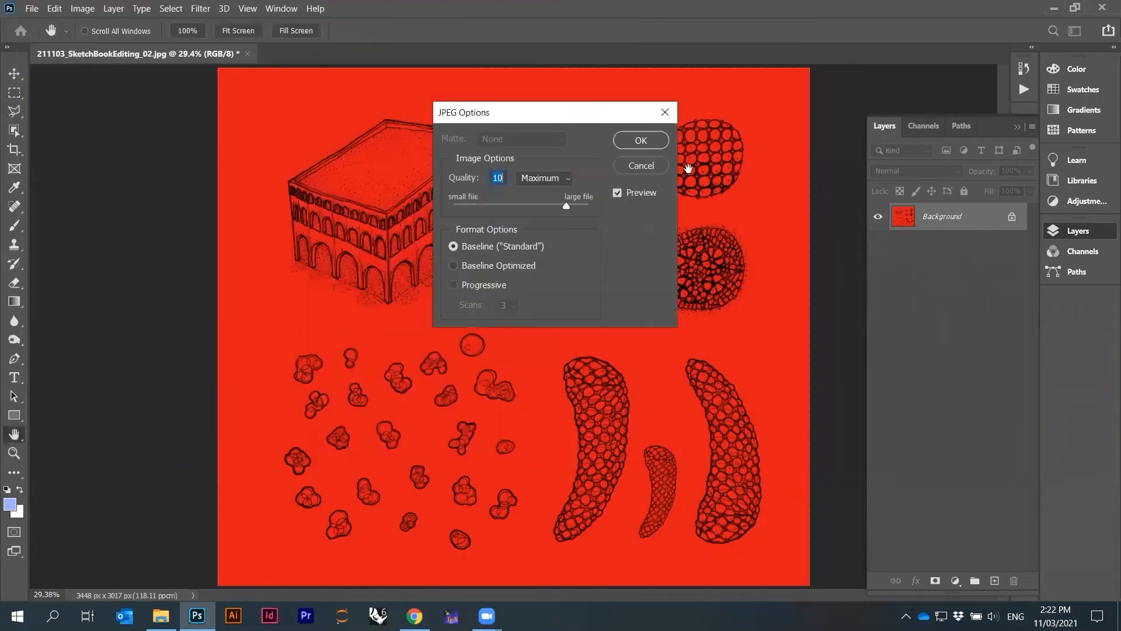
{"action": "left_click", "coordinate": [632, 143]}
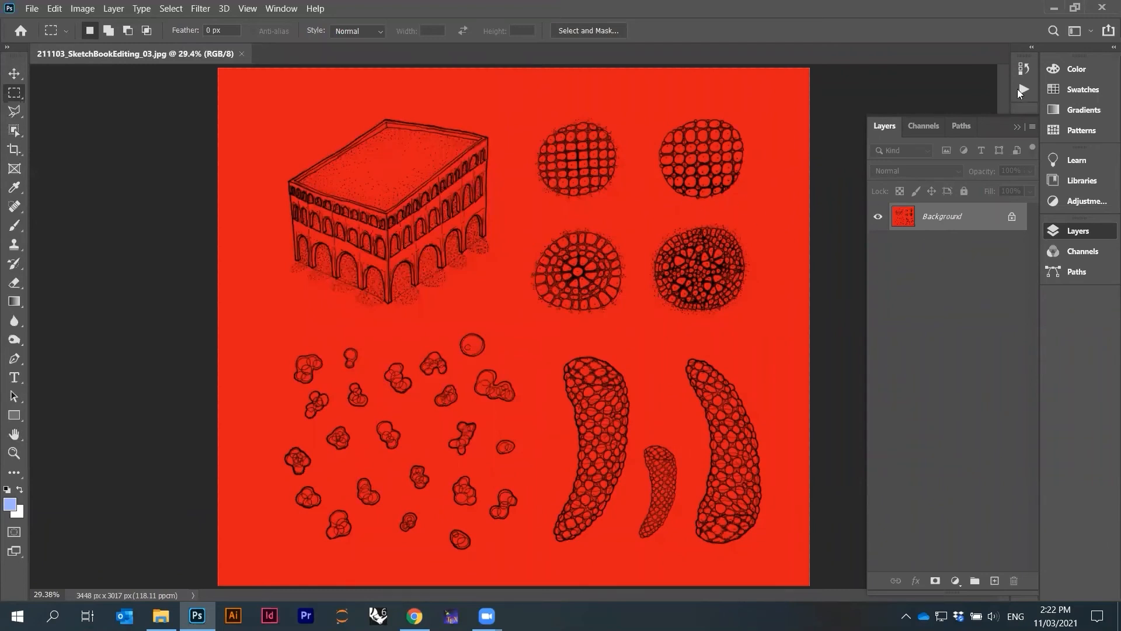
Undo the red colorize and invert the image's colours again
{"action": "key", "text": "ctrl+z"}
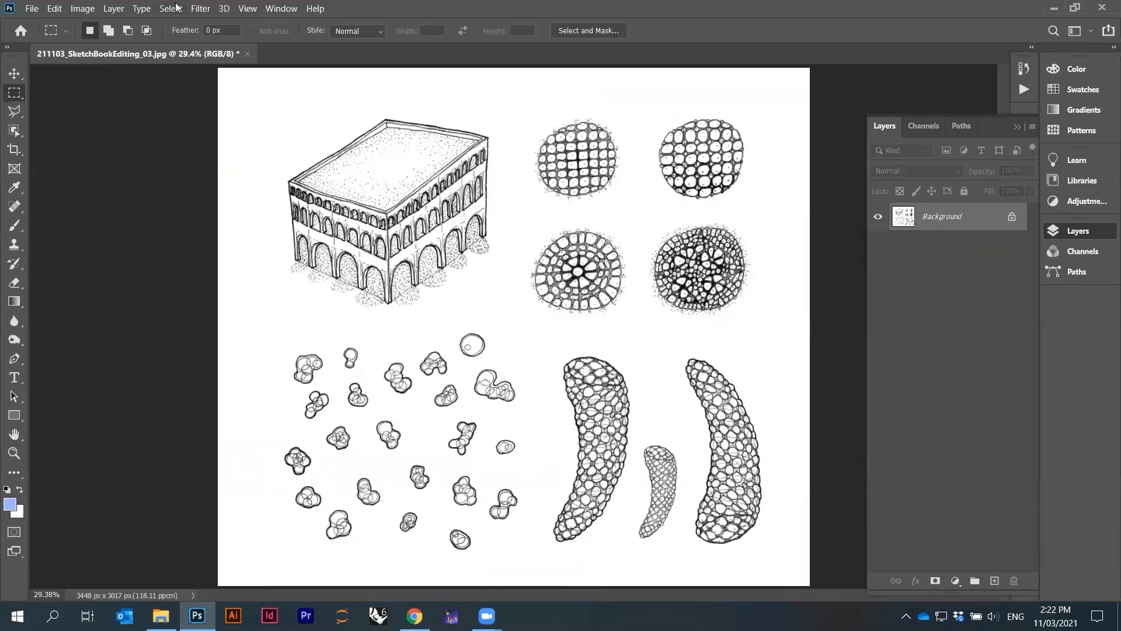
{"action": "left_click", "coordinate": [200, 8]}
{"action": "mouse_move", "coordinate": [57, 9]}
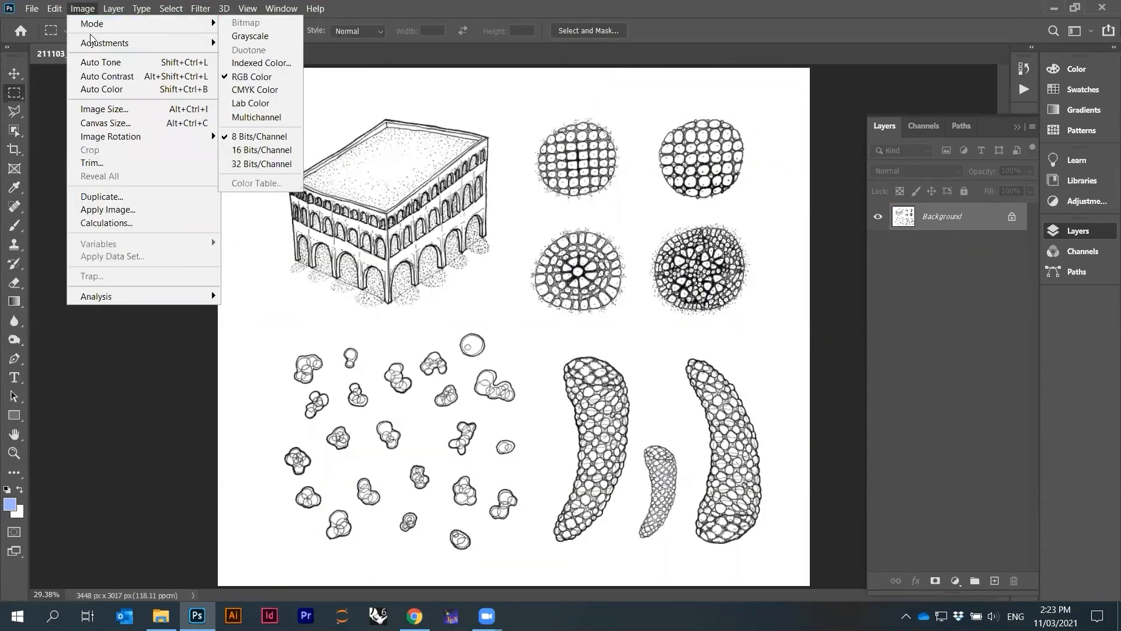
{"action": "mouse_move", "coordinate": [140, 43]}
{"action": "left_click", "coordinate": [286, 203]}
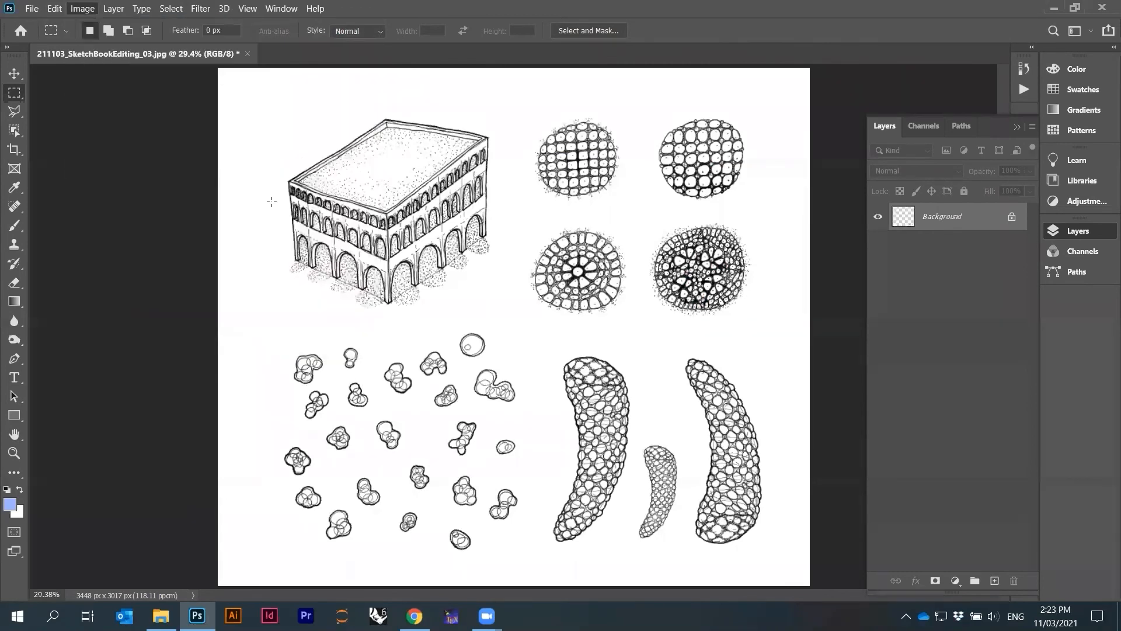
Colorize the inverted image blue with hue 220, saturation 78 and lightness 62
{"action": "left_click", "coordinate": [87, 9]}
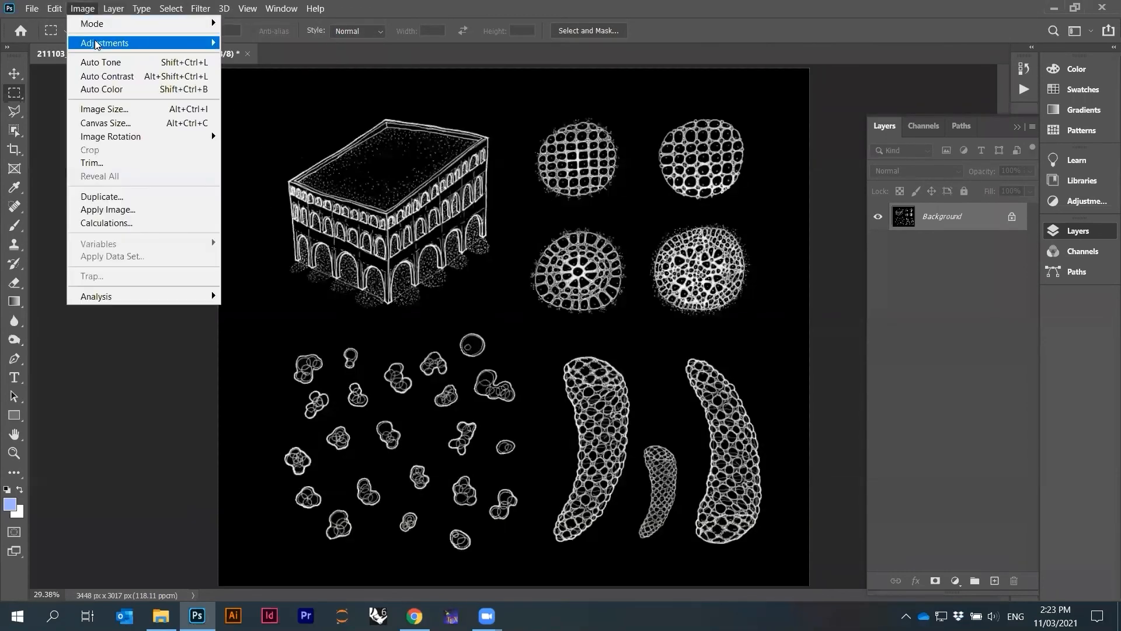
{"action": "mouse_move", "coordinate": [97, 44]}
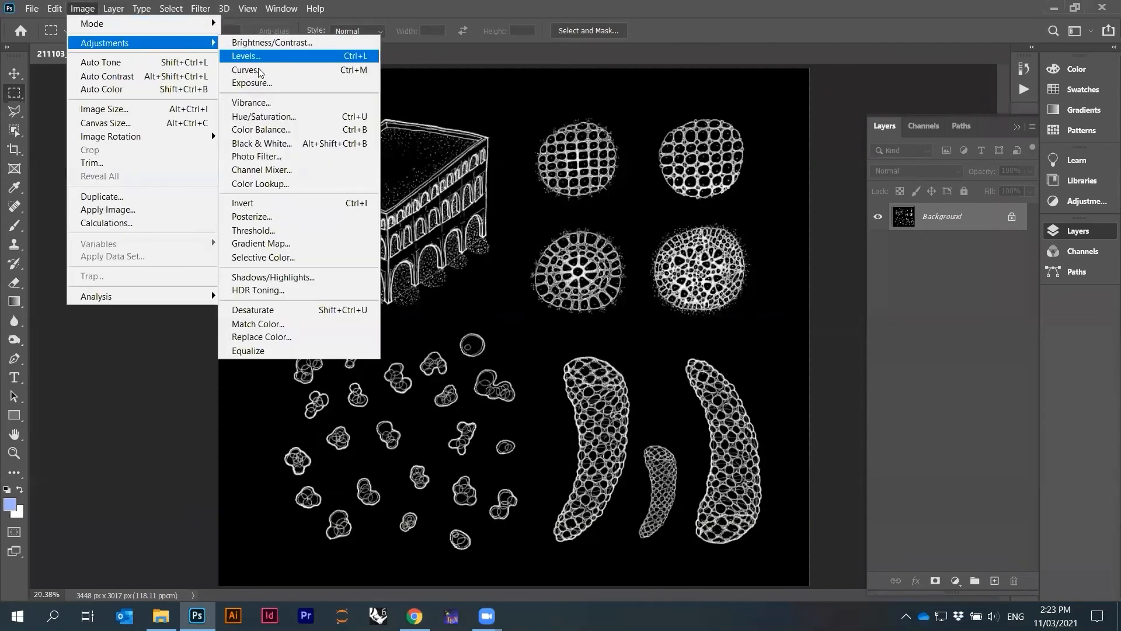
{"action": "left_click", "coordinate": [266, 115]}
{"action": "left_click", "coordinate": [978, 419]}
{"action": "left_click_drag", "start_coordinate": [837, 410], "coordinate": [877, 411]}
{"action": "left_click_drag", "start_coordinate": [802, 372], "coordinate": [874, 378]}
{"action": "left_click_drag", "start_coordinate": [853, 338], "coordinate": [877, 371]}
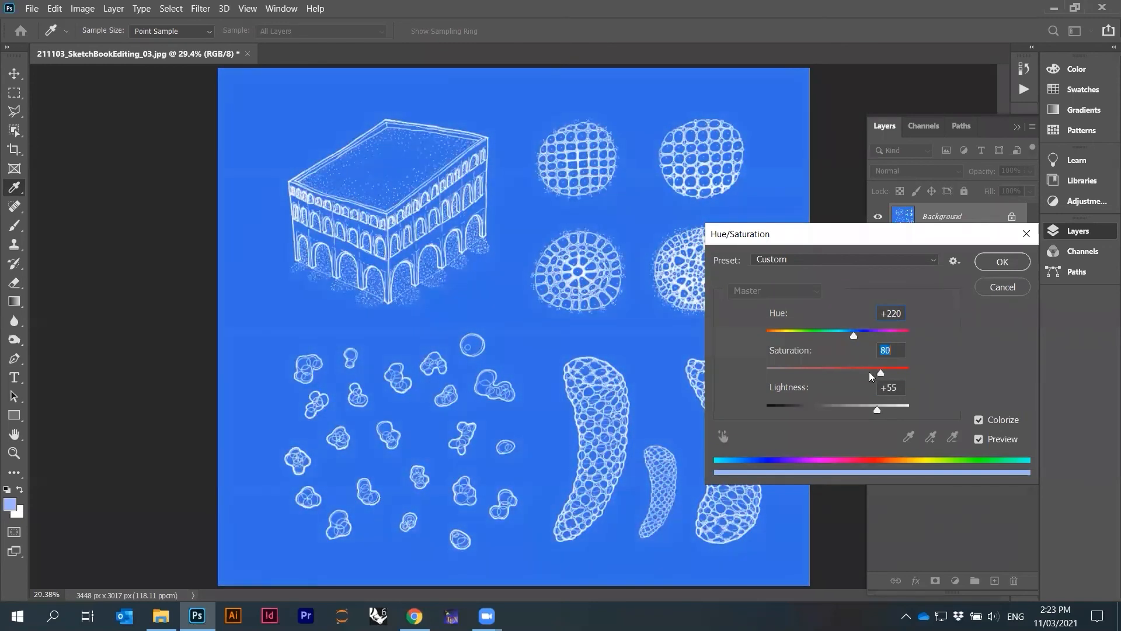
{"action": "left_click_drag", "start_coordinate": [874, 404], "coordinate": [879, 407]}
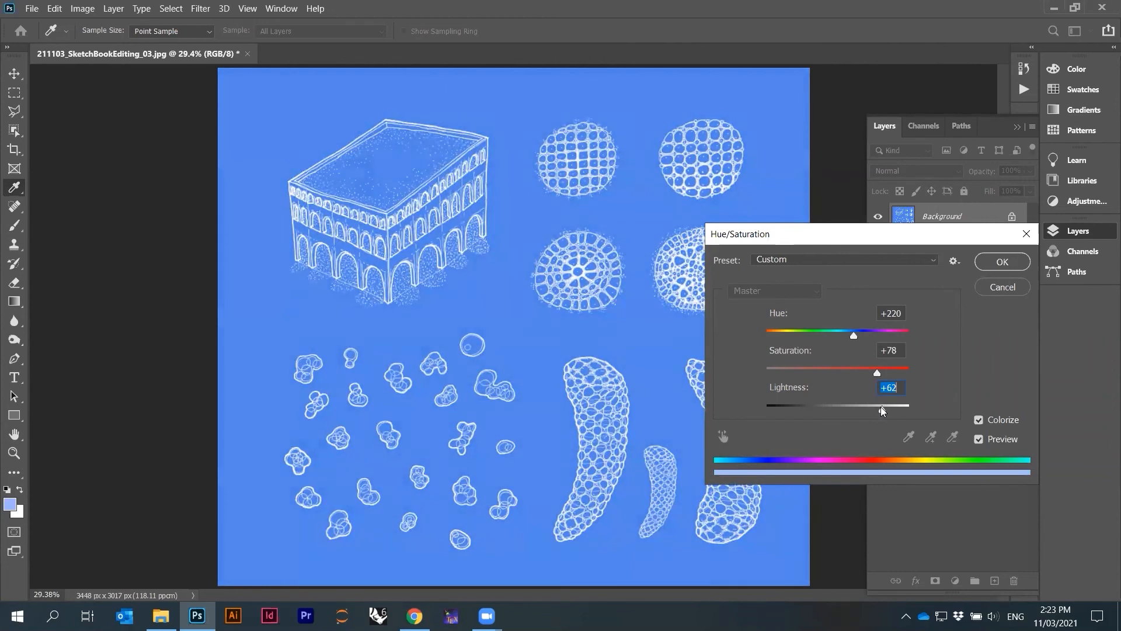
{"action": "left_click", "coordinate": [982, 262]}
{"action": "key", "text": "m"}
{"action": "scroll", "coordinate": [618, 307], "scroll_direction": "up", "scroll_amount": 10}
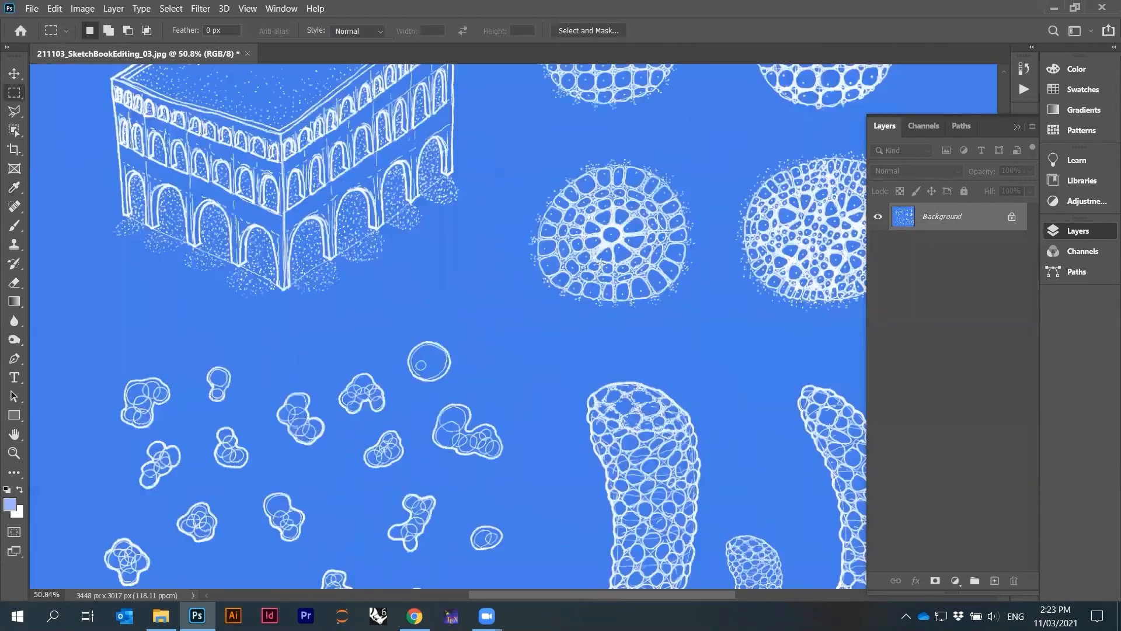
{"action": "scroll", "coordinate": [618, 307], "scroll_direction": "down", "scroll_amount": 10}
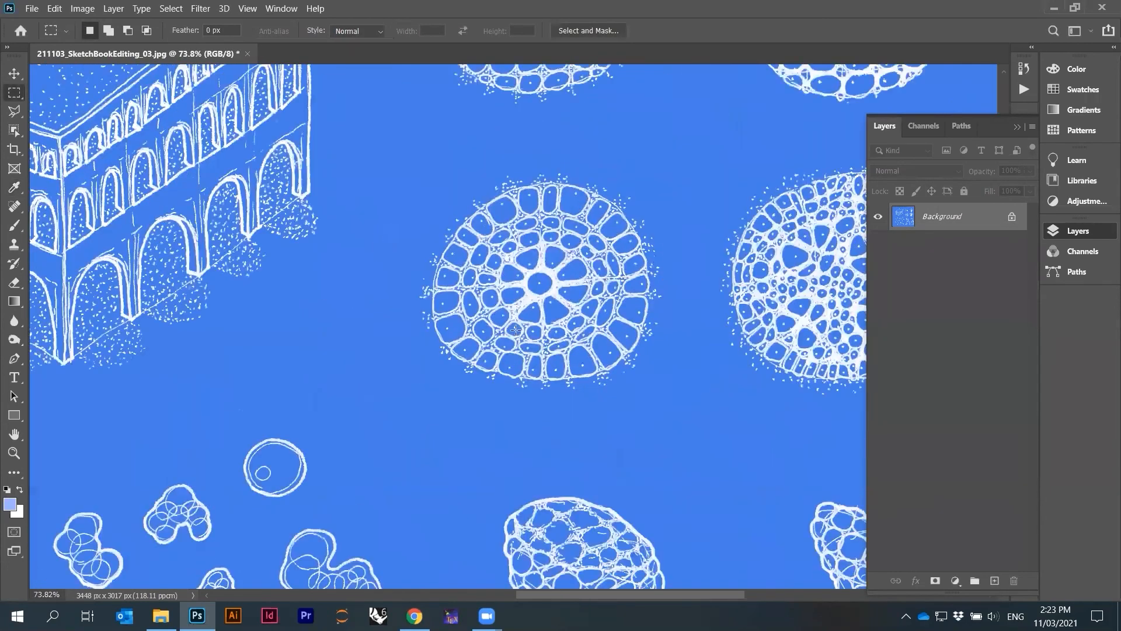
{"action": "scroll", "coordinate": [519, 252], "scroll_direction": "down", "scroll_amount": 2}
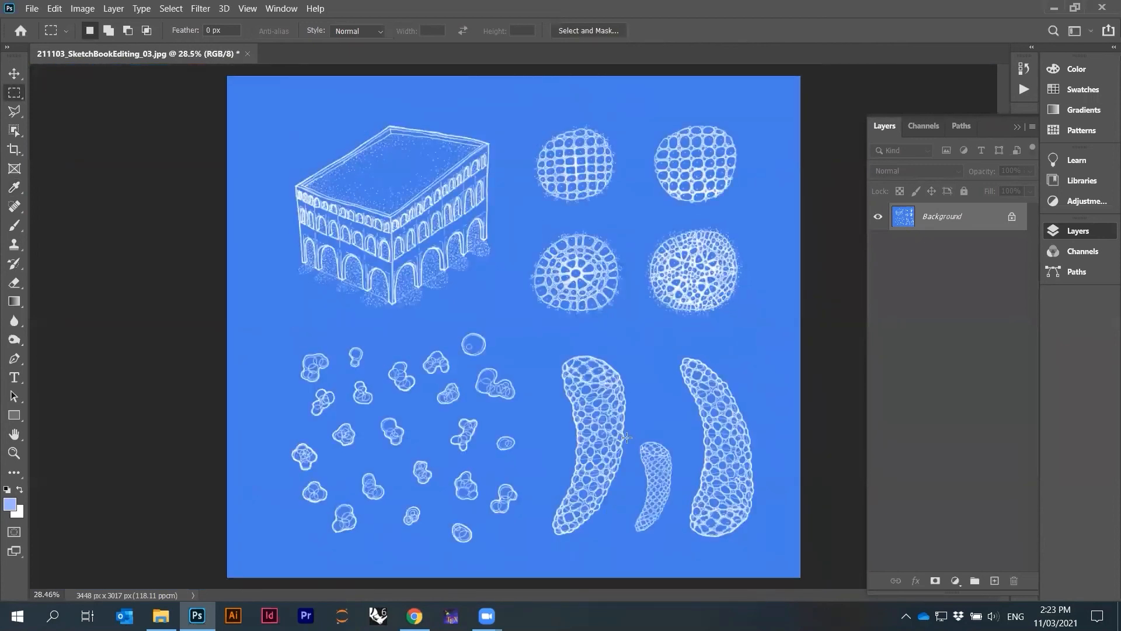
{"action": "scroll", "coordinate": [724, 401], "scroll_direction": "up", "scroll_amount": 2}
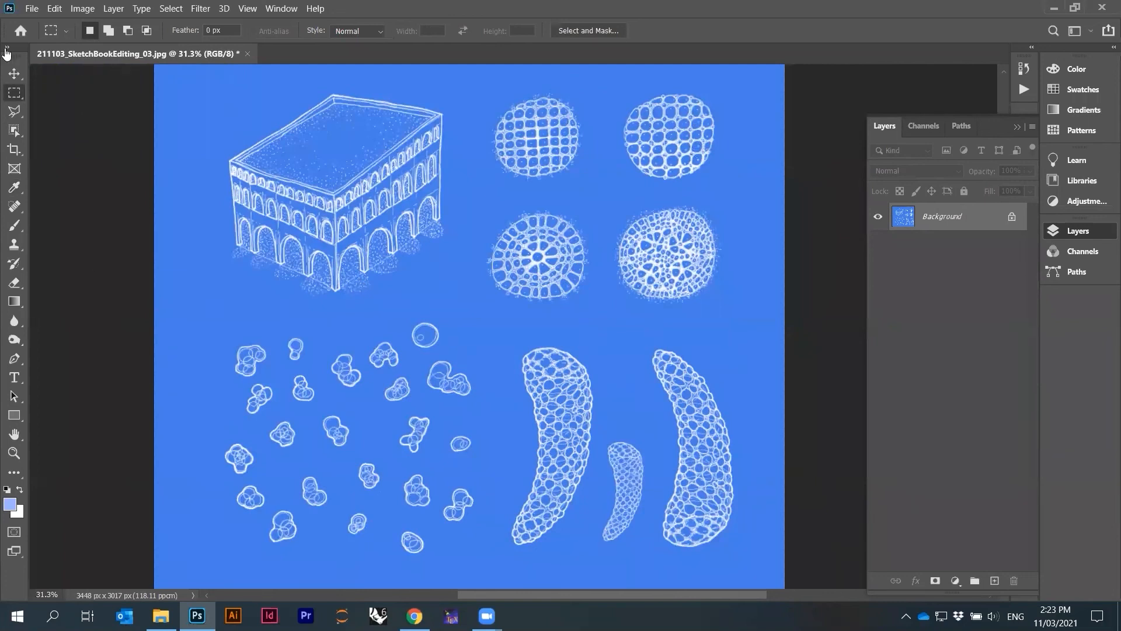
Save the blue version as a JPEG named 211103_SketchBookEditing_04.jpg, accepting the JPEG options
{"action": "left_click", "coordinate": [32, 8]}
{"action": "left_click", "coordinate": [53, 177]}
{"action": "left_click", "coordinate": [243, 287]}
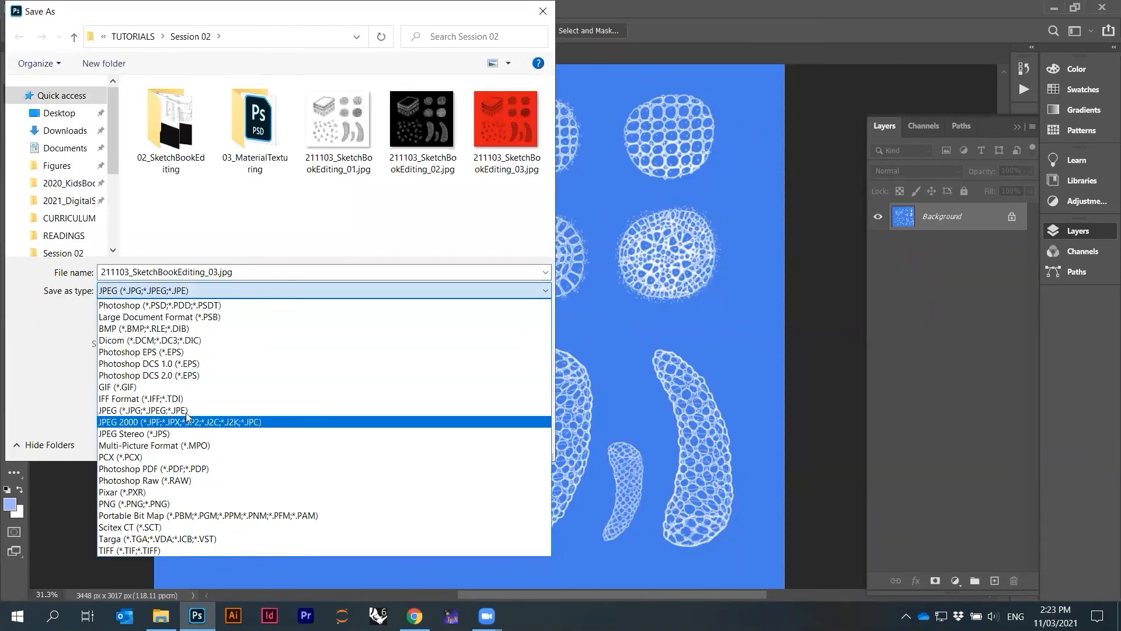
{"action": "left_click", "coordinate": [258, 285]}
{"action": "left_click", "coordinate": [215, 271]}
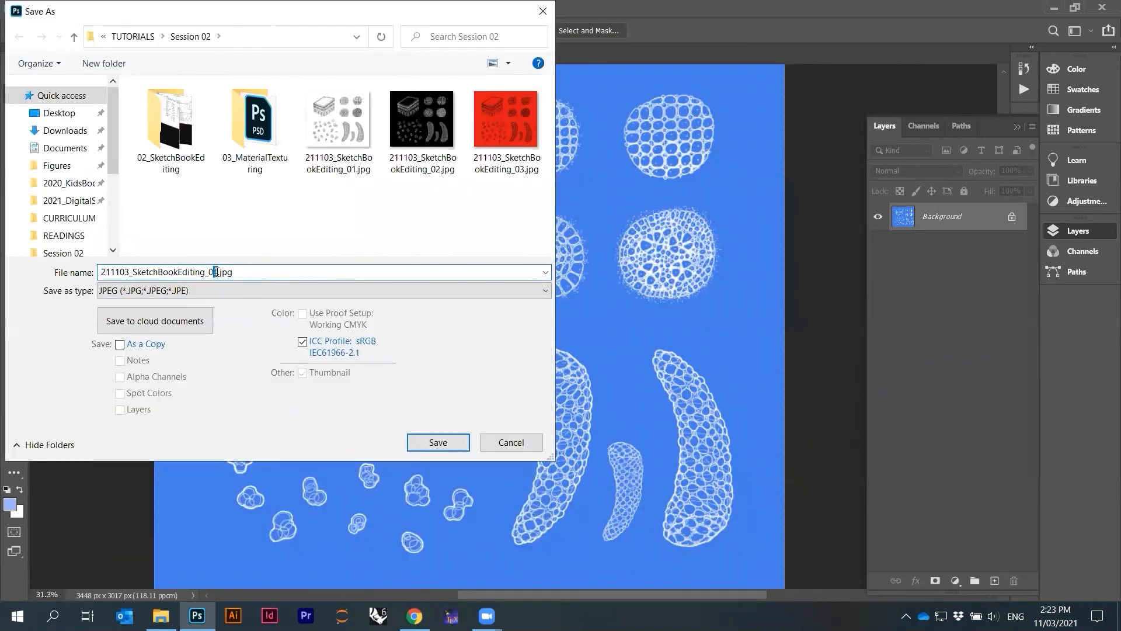
{"action": "left_click", "coordinate": [438, 442]}
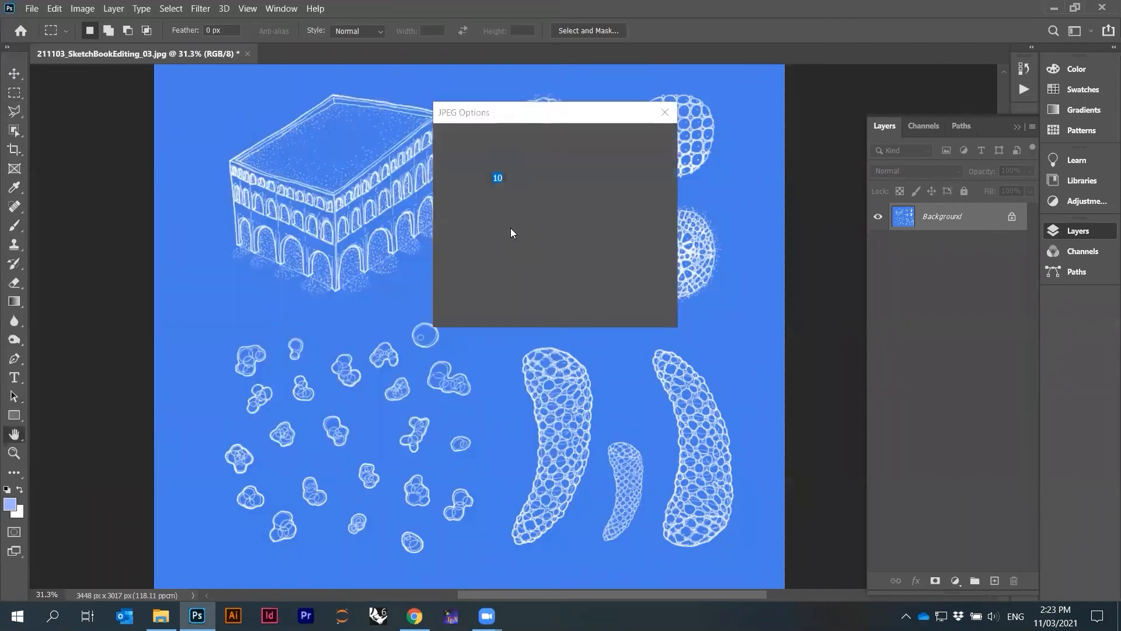
{"action": "left_click", "coordinate": [631, 140]}
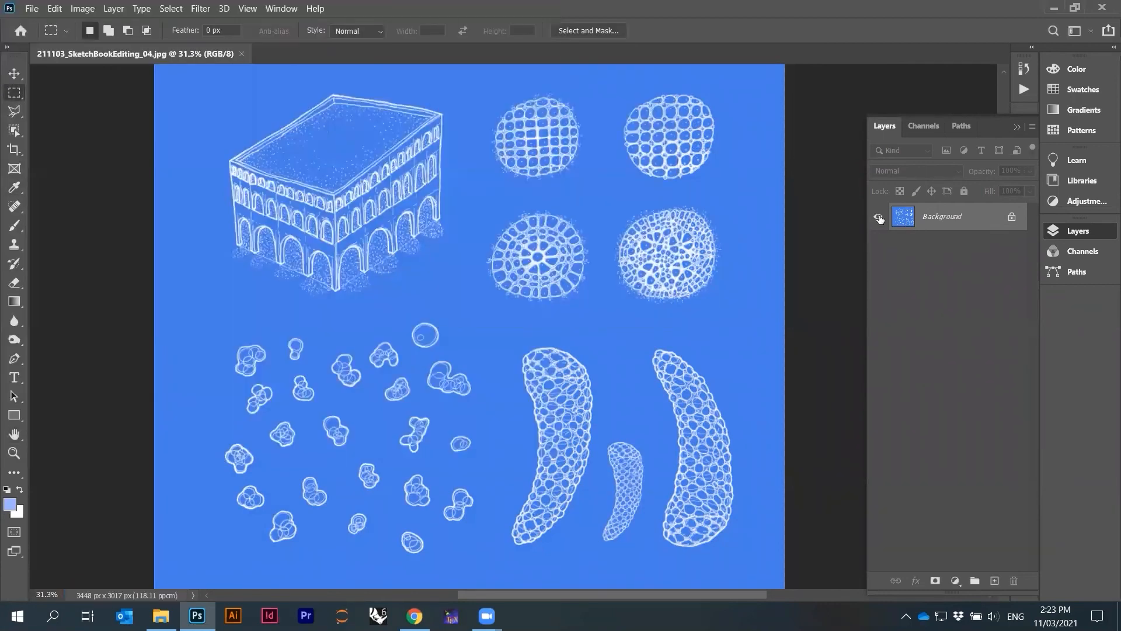
Switch to File Explorer, go to the Session 02 folder and open 211103_SketchBookEditing_01.jpg in Photos
{"action": "left_click", "coordinate": [161, 615]}
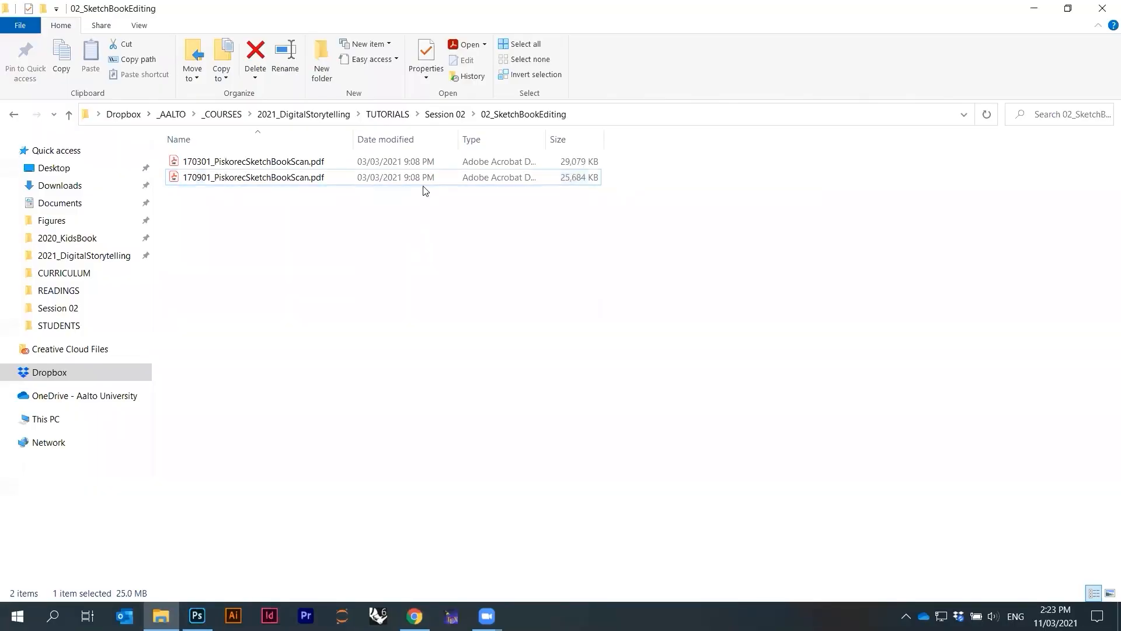
{"action": "left_click", "coordinate": [446, 115]}
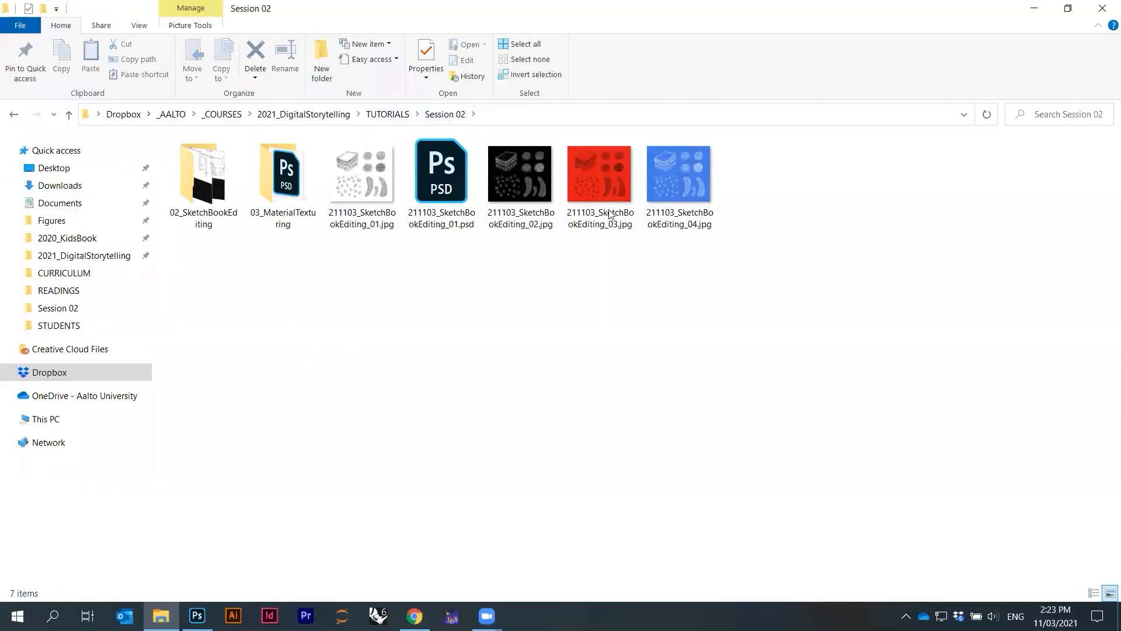
{"action": "double_click", "coordinate": [372, 210]}
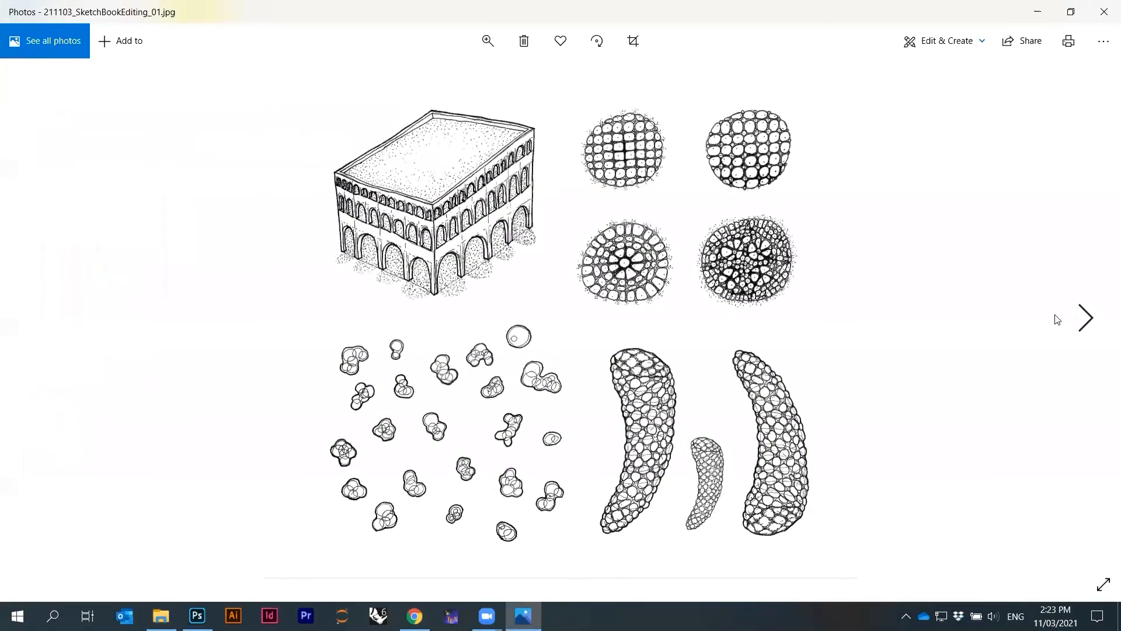
Flip back and forth through the exported JPEG variants, zooming in to compare the red and blue versions
{"action": "key", "text": "Right"}
{"action": "key", "text": "Right"}
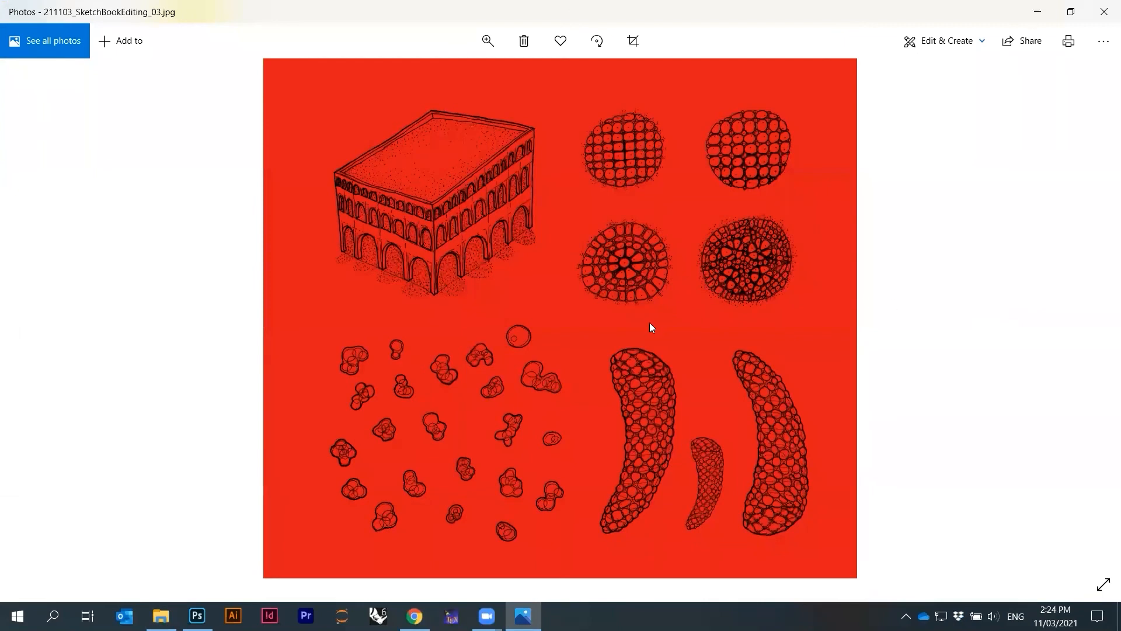
{"action": "scroll", "coordinate": [517, 247], "scroll_direction": "up", "scroll_amount": 1}
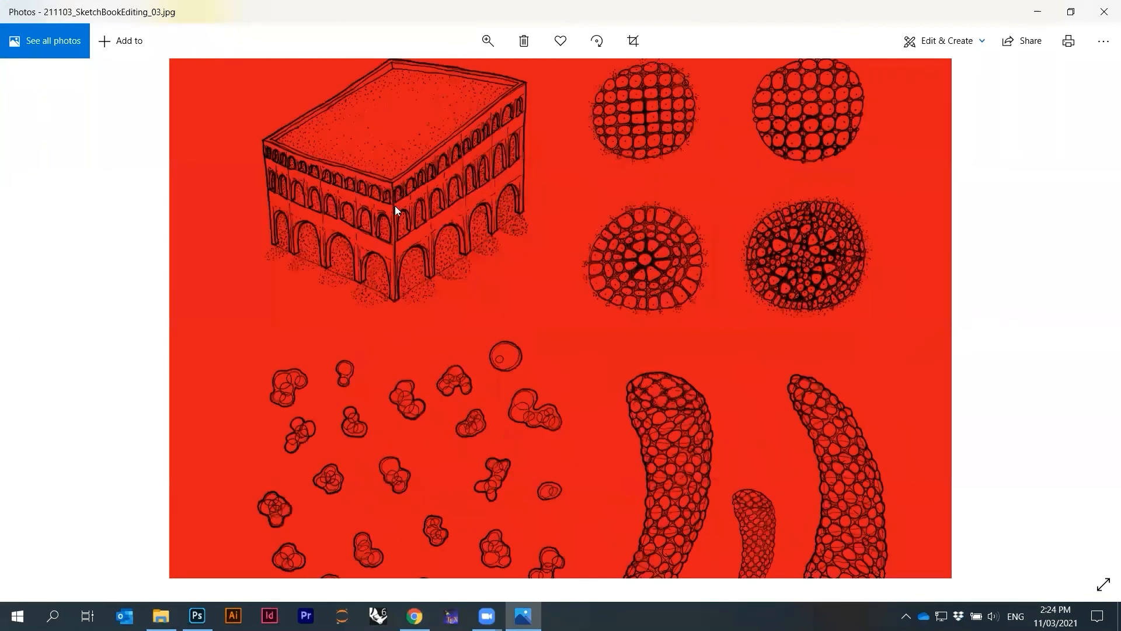
{"action": "scroll", "coordinate": [408, 316], "scroll_direction": "down", "scroll_amount": 2}
{"action": "key", "text": "Right"}
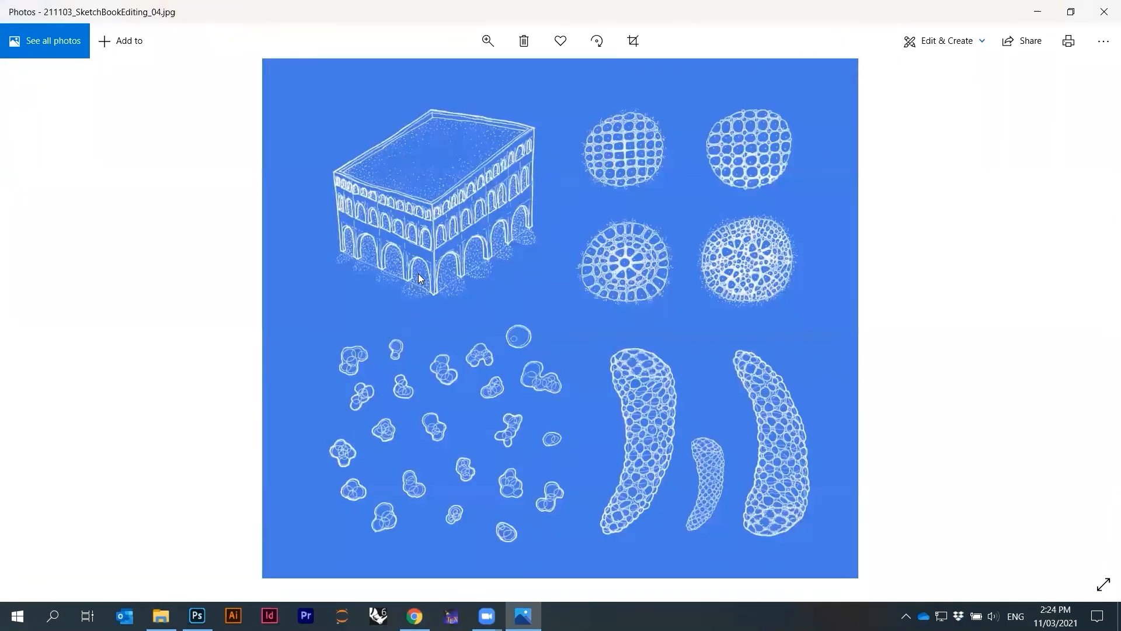
{"action": "scroll", "coordinate": [419, 277], "scroll_direction": "up", "scroll_amount": 2}
{"action": "scroll", "coordinate": [383, 319], "scroll_direction": "down", "scroll_amount": 2}
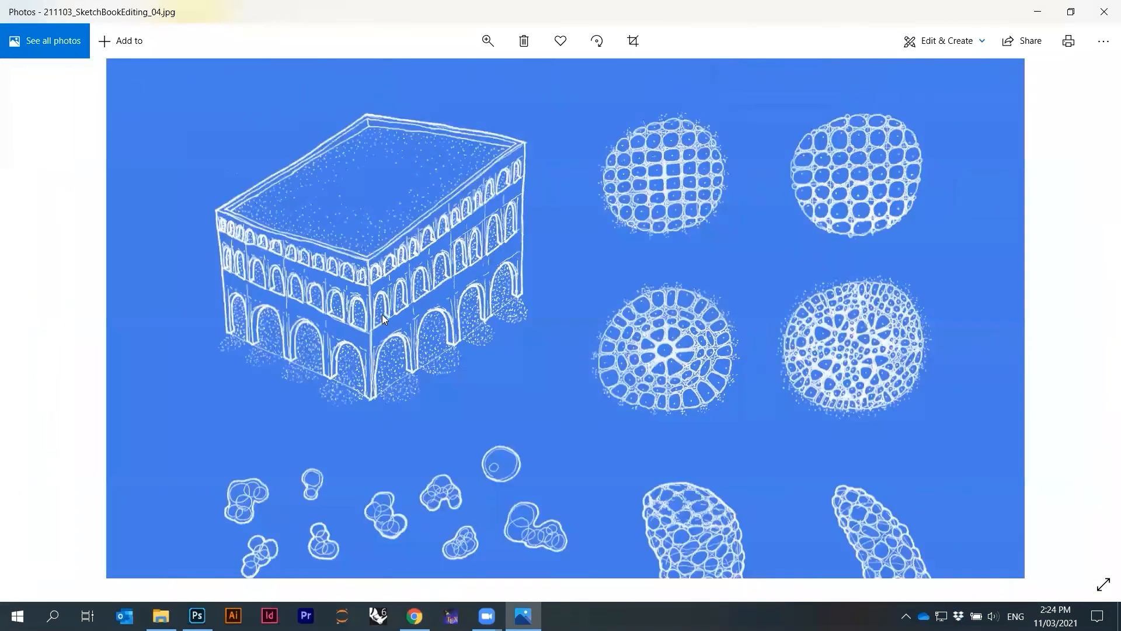
{"action": "key", "text": "Left"}
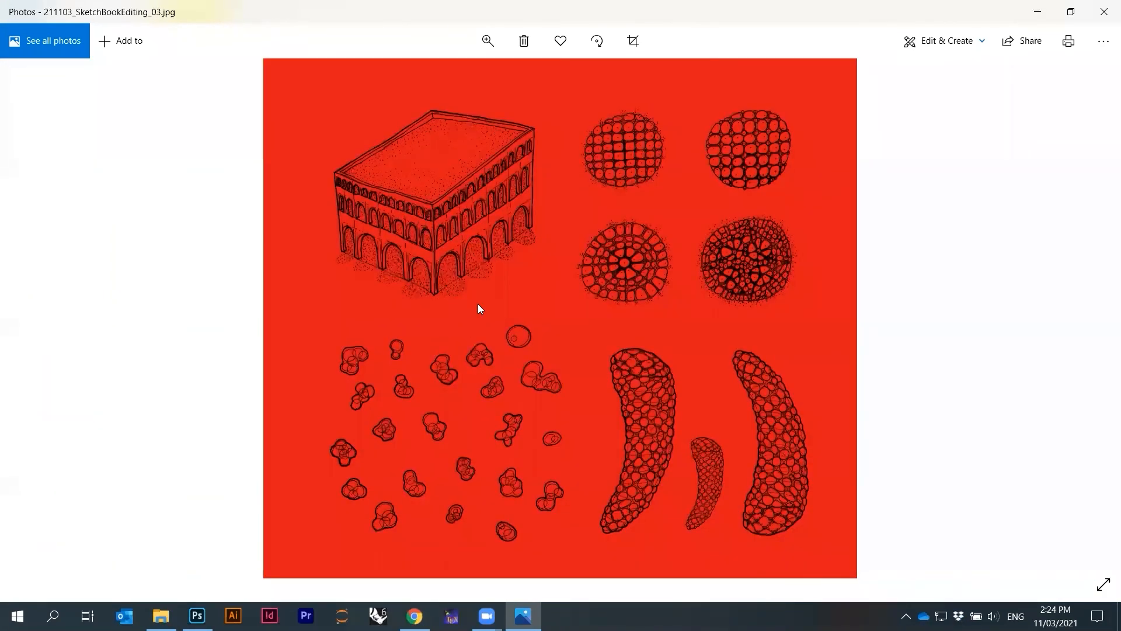
{"action": "key", "text": "Right"}
{"action": "key", "text": "Left"}
{"action": "key", "text": "Left"}
{"action": "key", "text": "Right"}
{"action": "key", "text": "Right"}
{"action": "key", "text": "Left"}
{"action": "key", "text": "Left"}
{"action": "key", "text": "Right"}
{"action": "key", "text": "Right"}
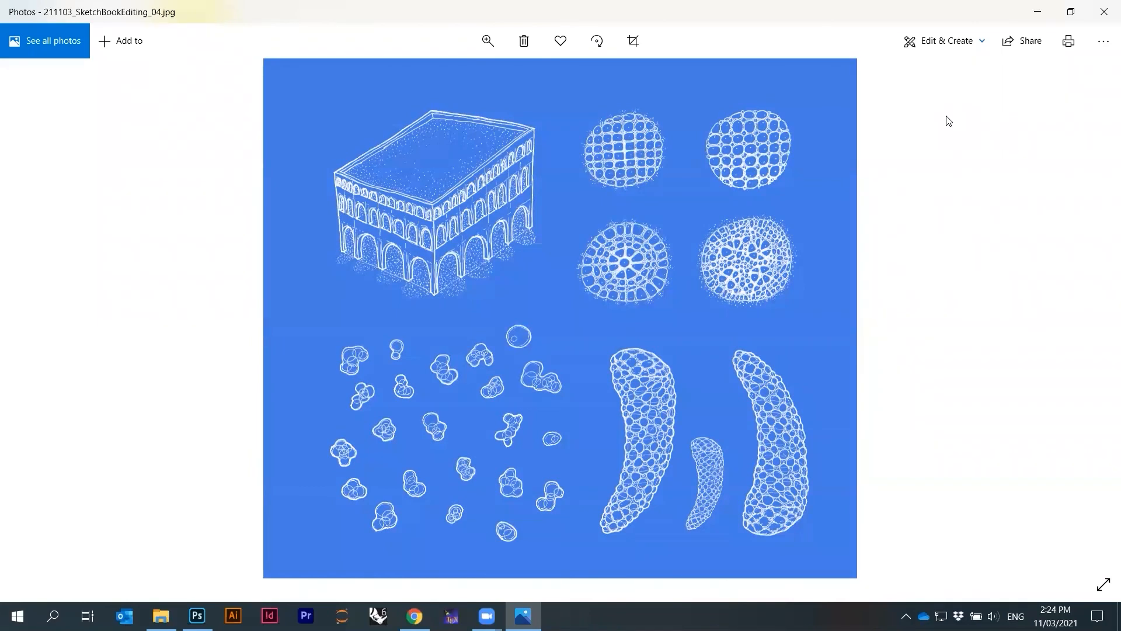
Close the photo viewer, clear the file selection and switch back to Photoshop
{"action": "left_click", "coordinate": [1103, 12]}
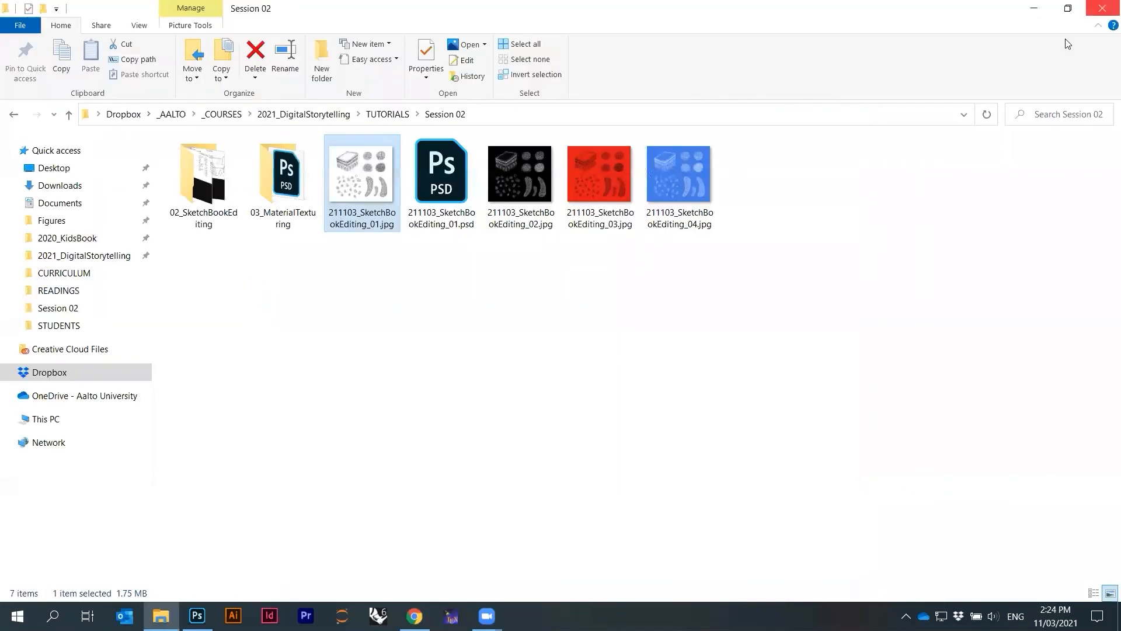
{"action": "left_click", "coordinate": [475, 562]}
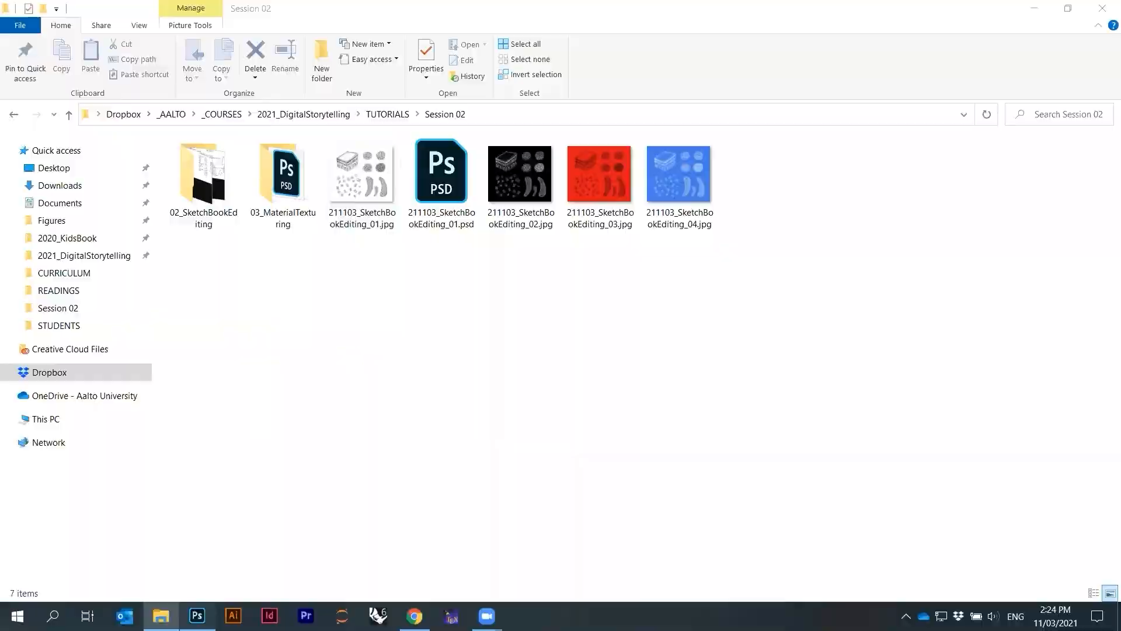
{"action": "left_click", "coordinate": [196, 615]}
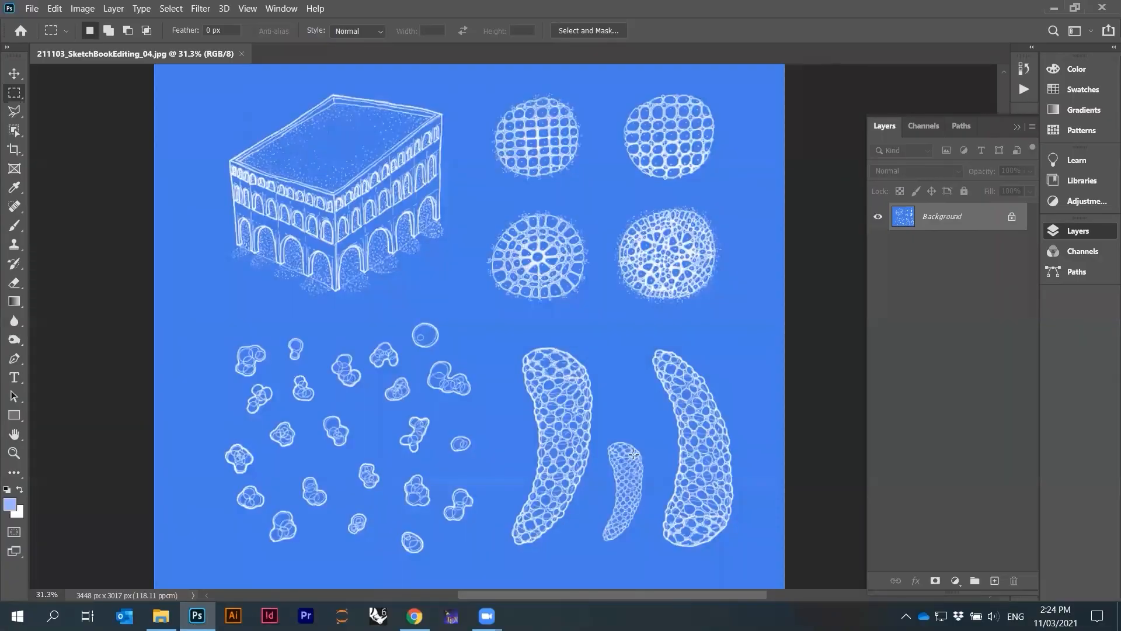